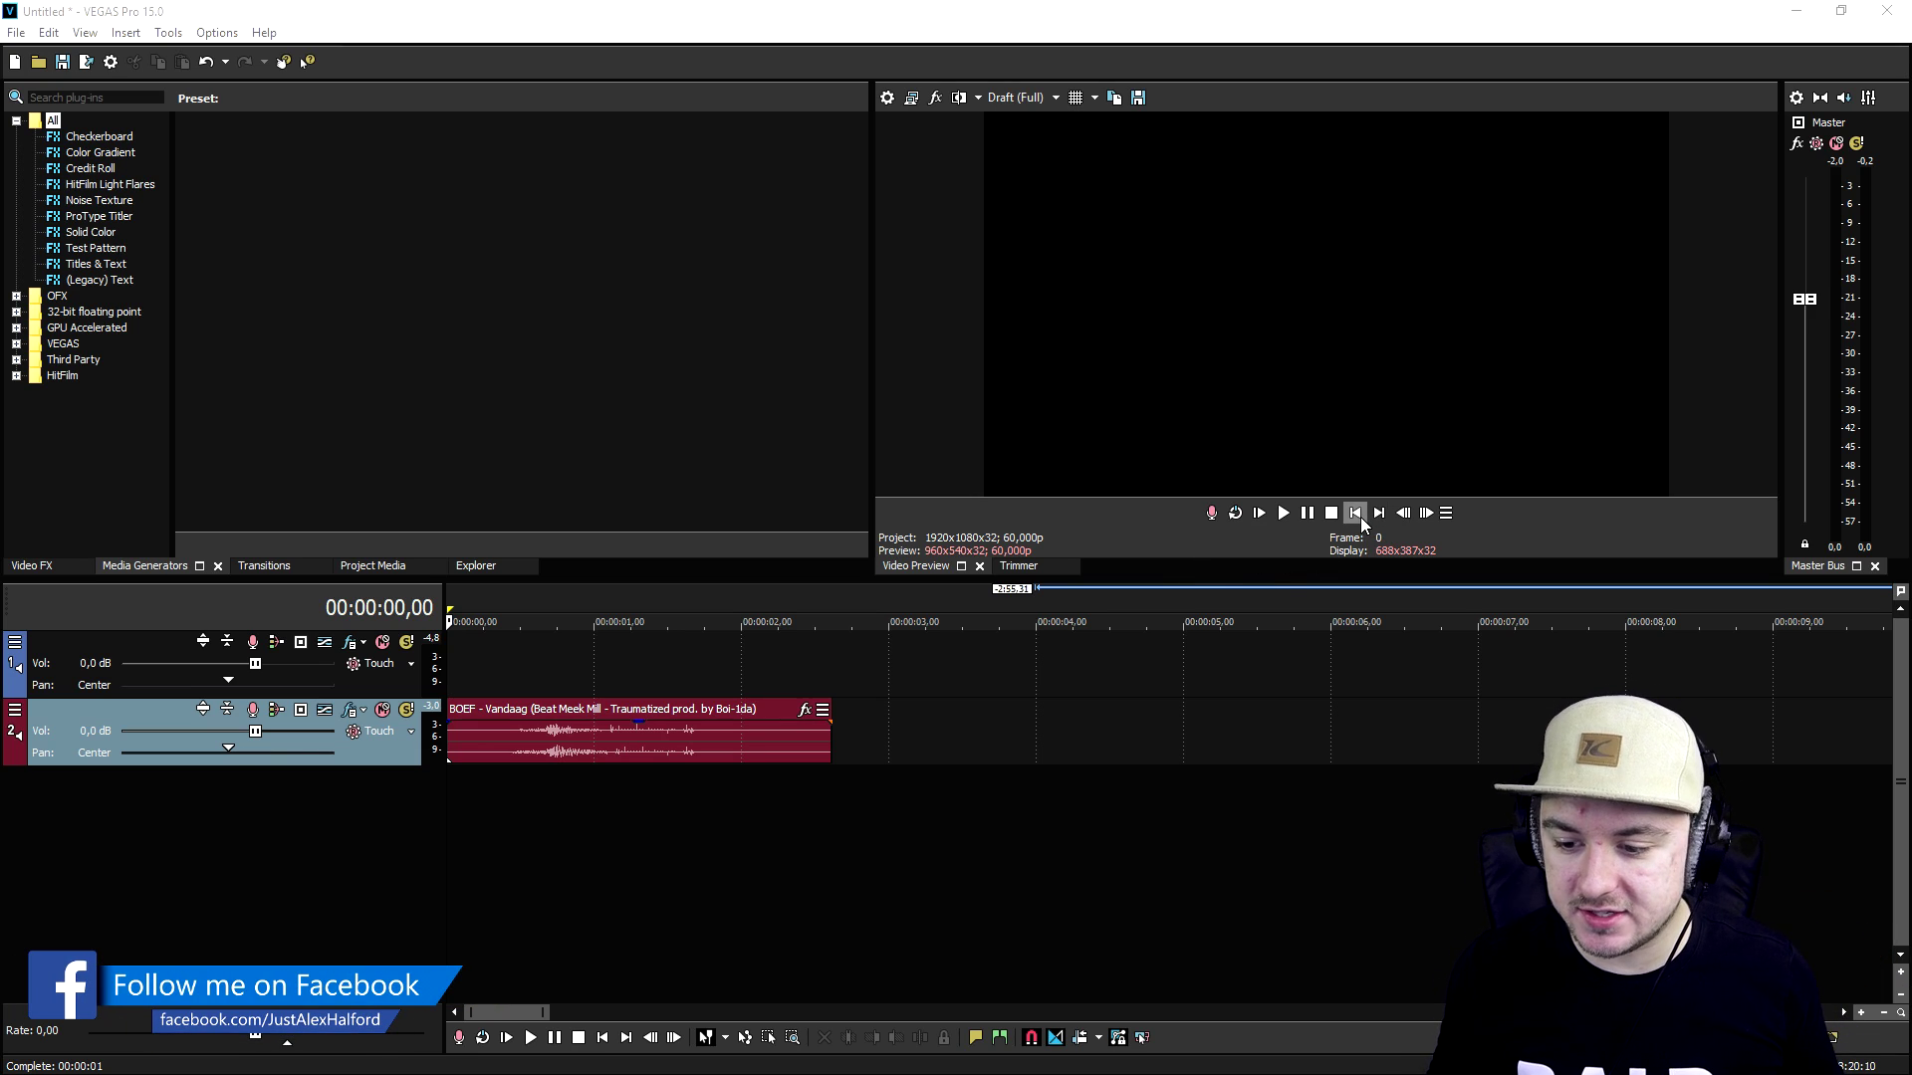
Play the music from the start to preview it, then stop.
scroll(904, 647, up, 2)
key(space)
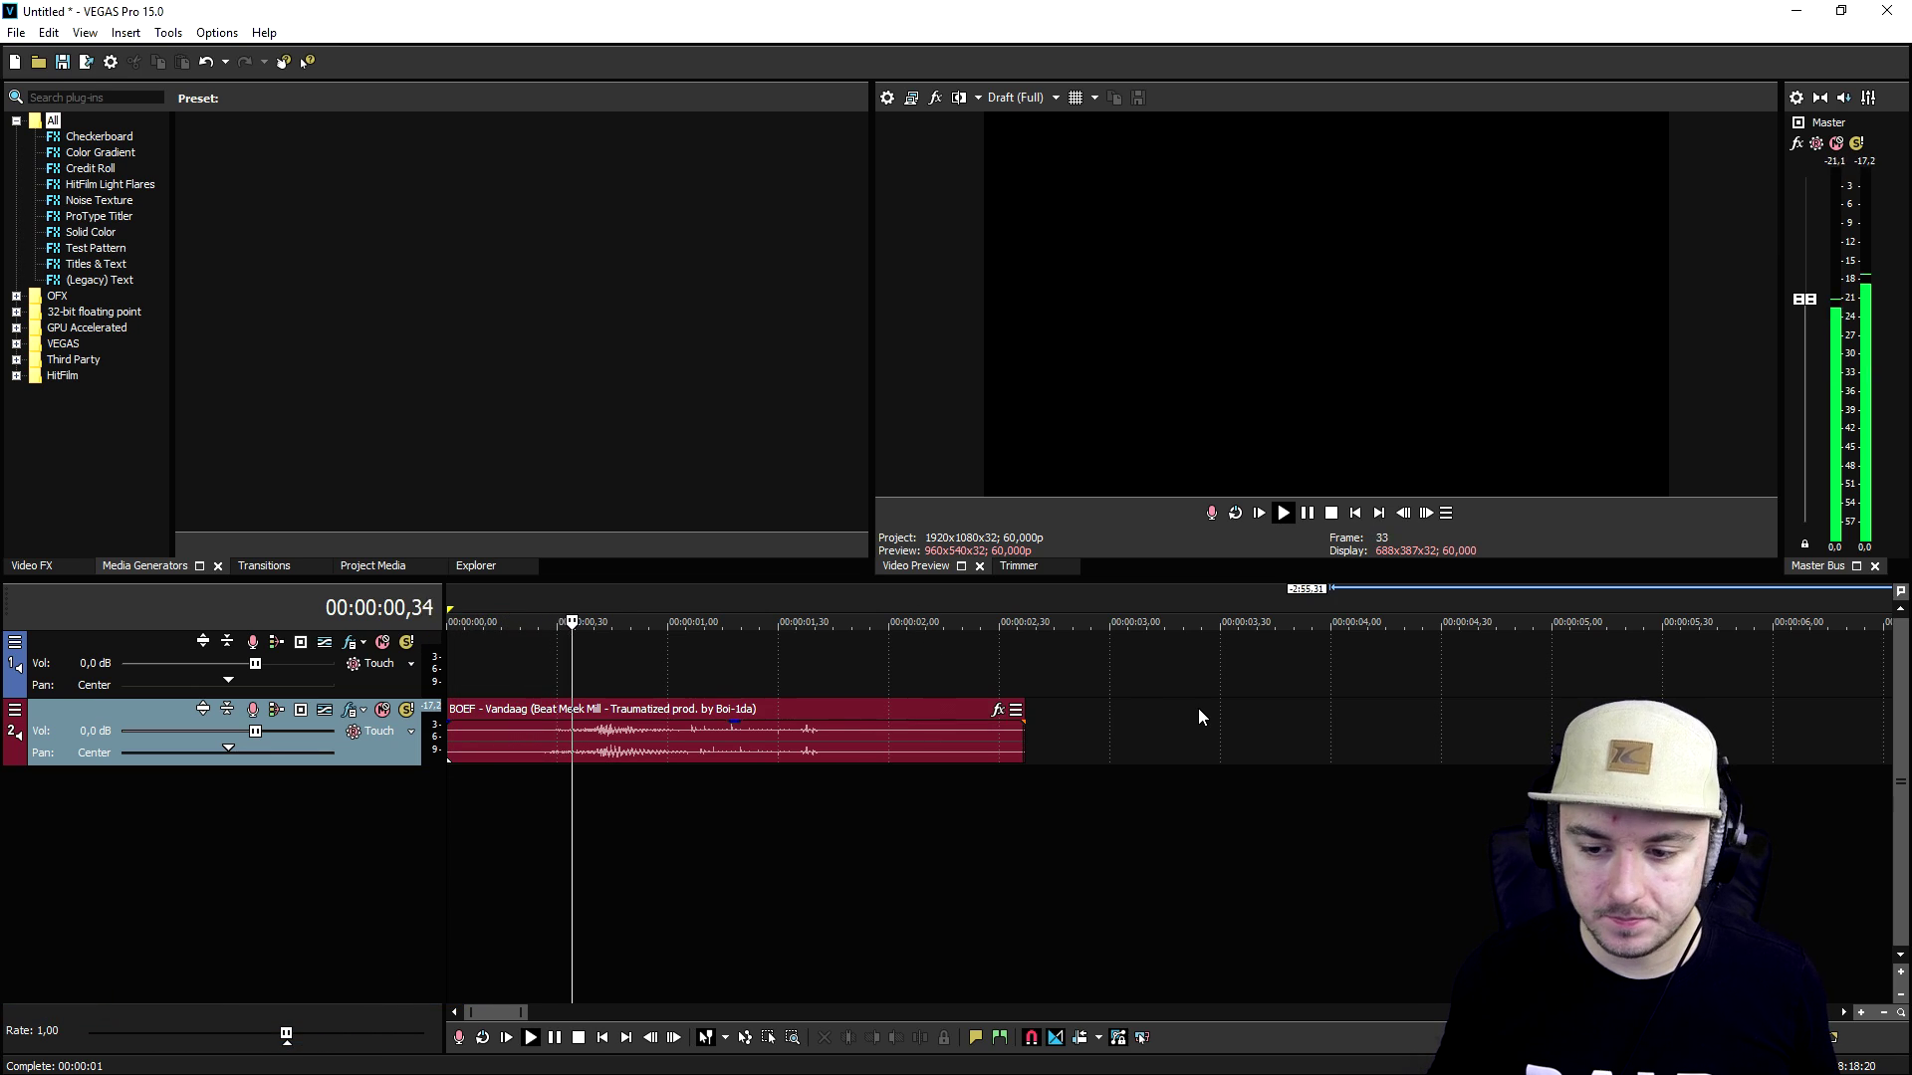
key(space)
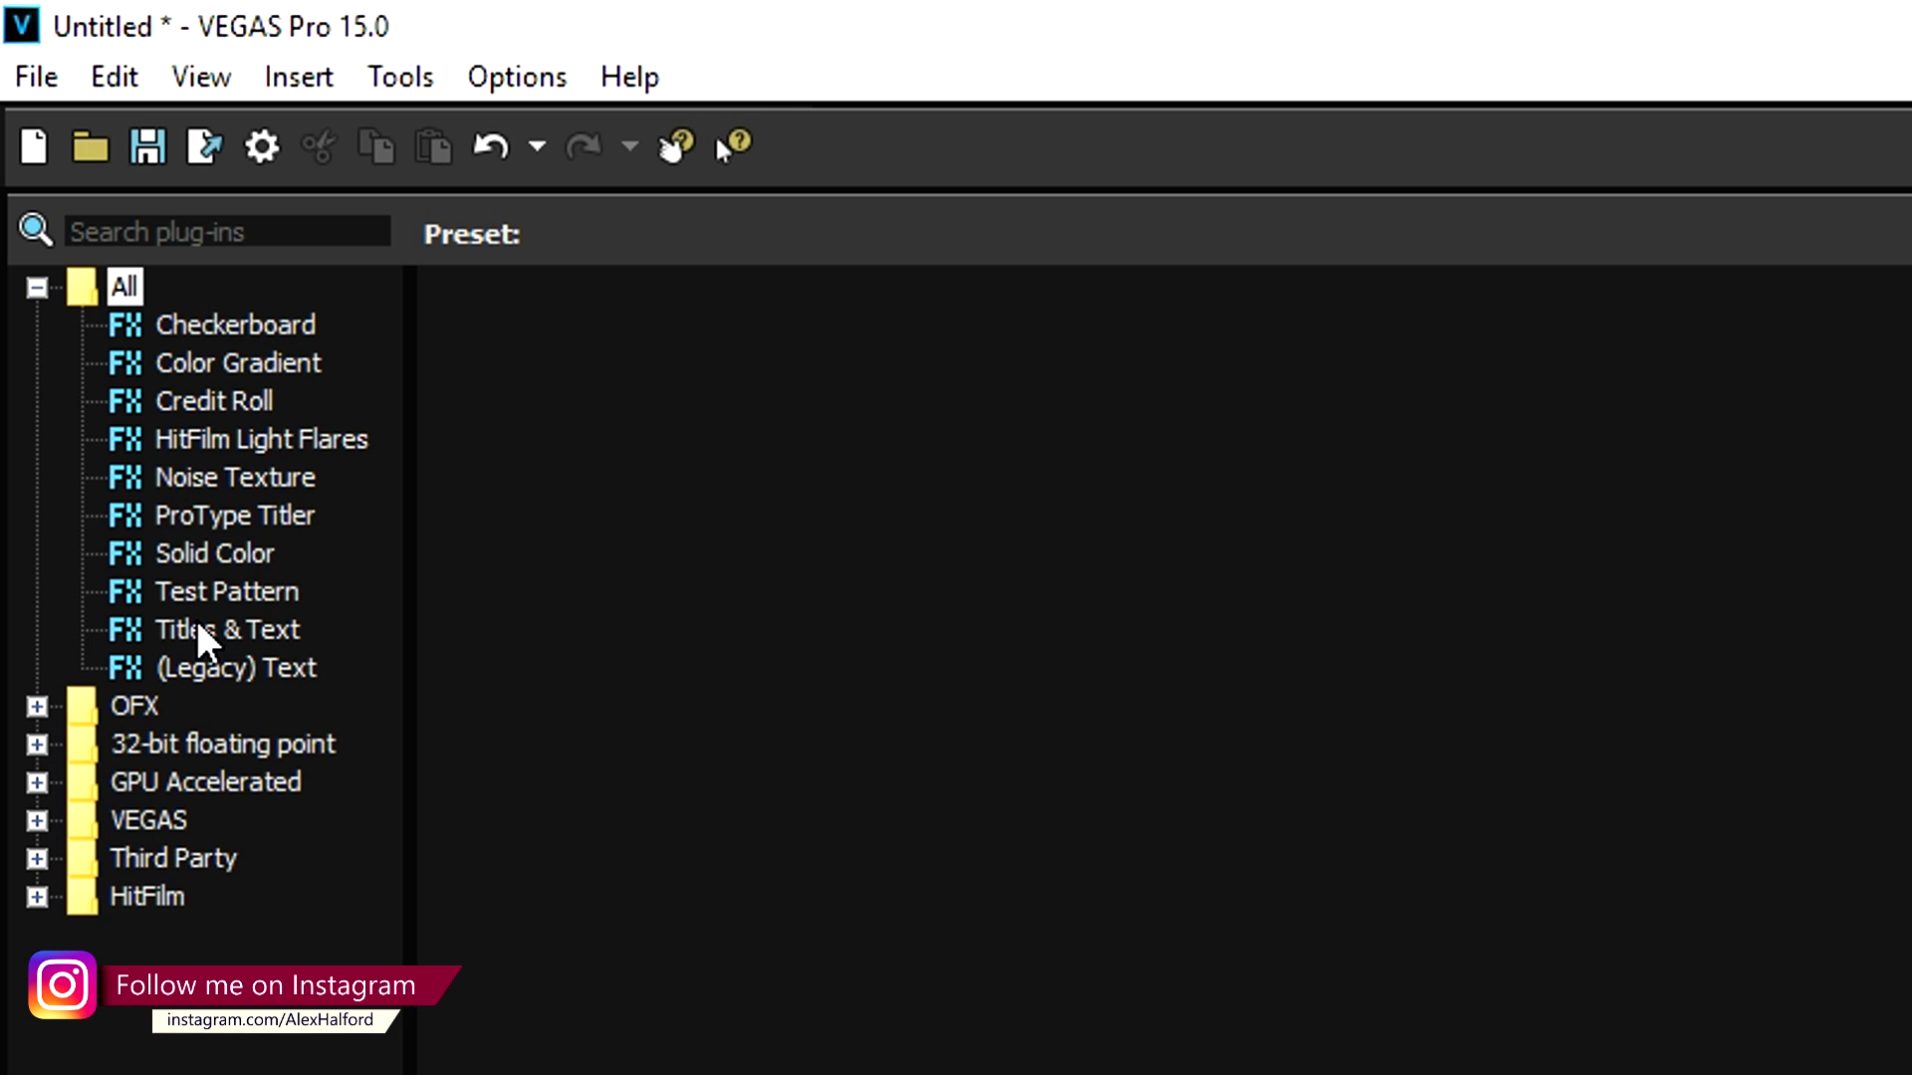
Add a Titles & Text event above the music and replace its text with 'JustAlexHalford'.
click(204, 632)
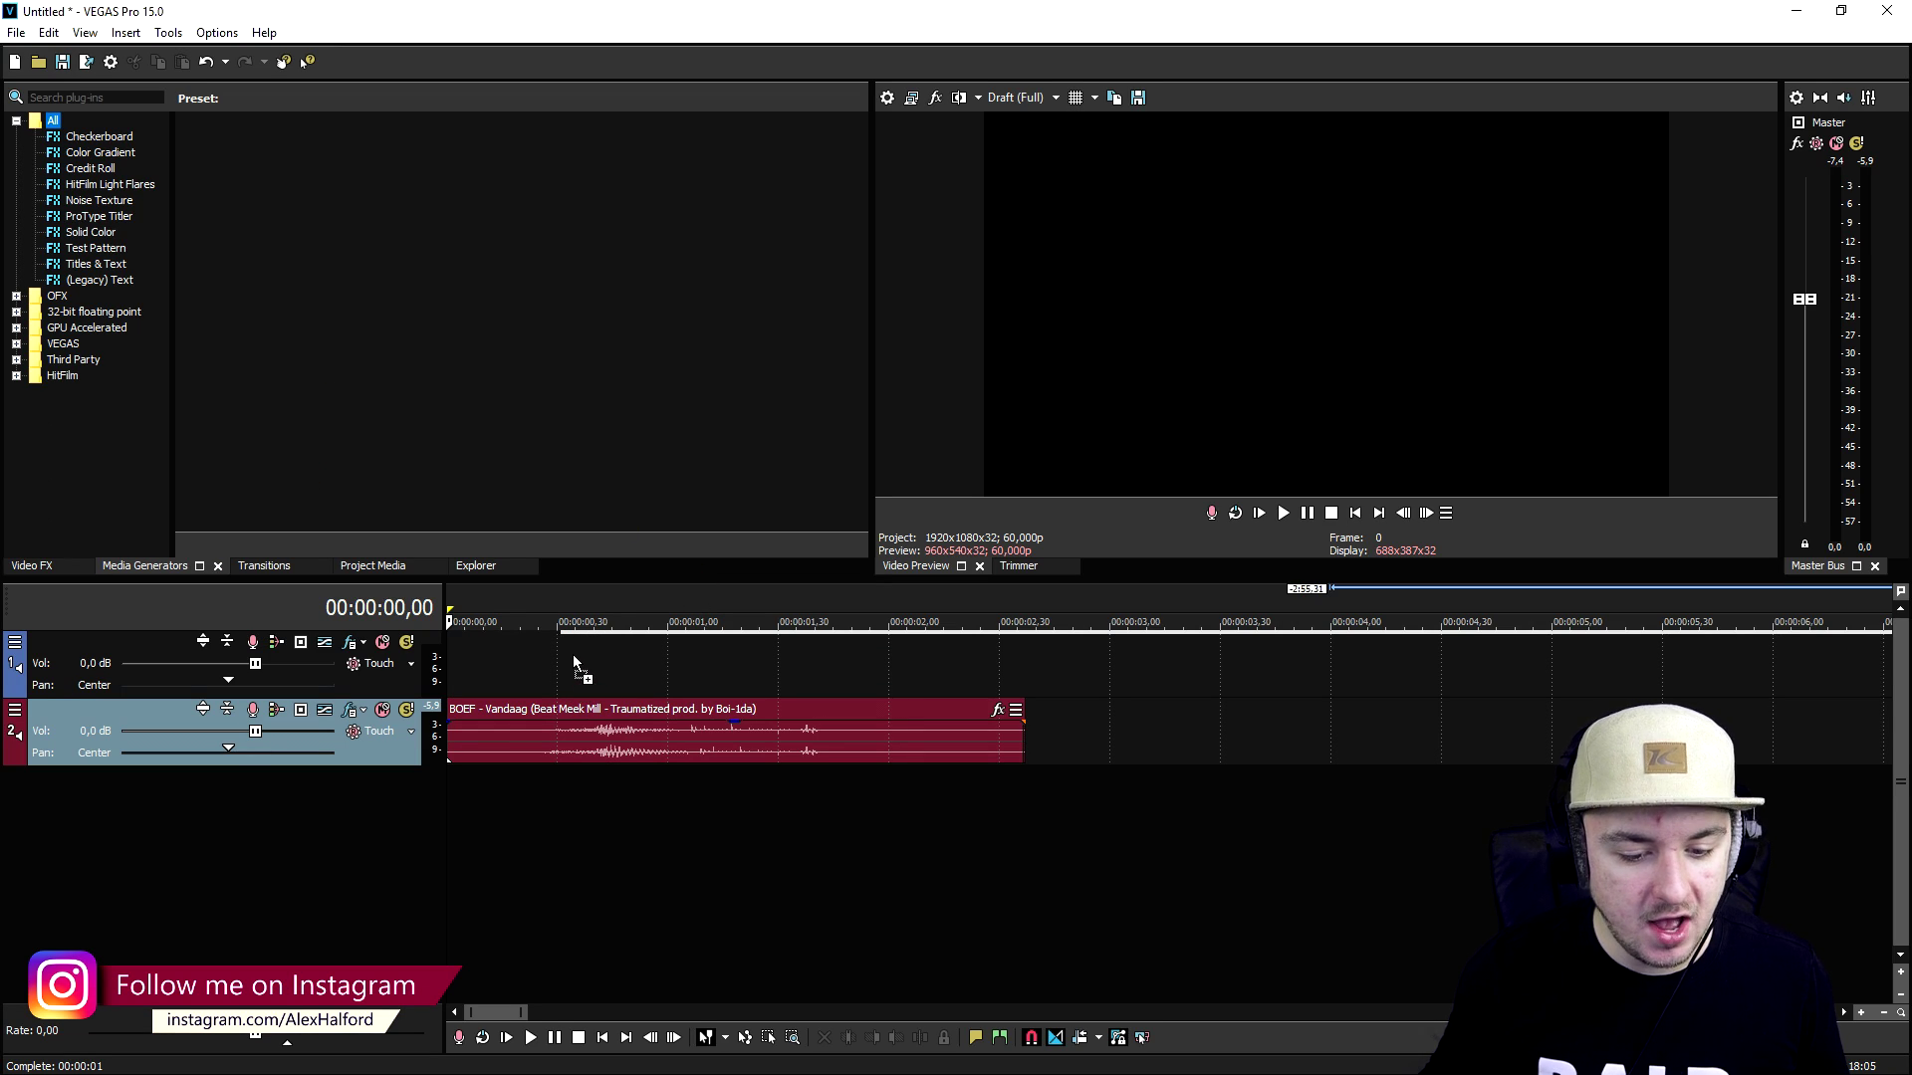
drag(573, 662, 575, 663)
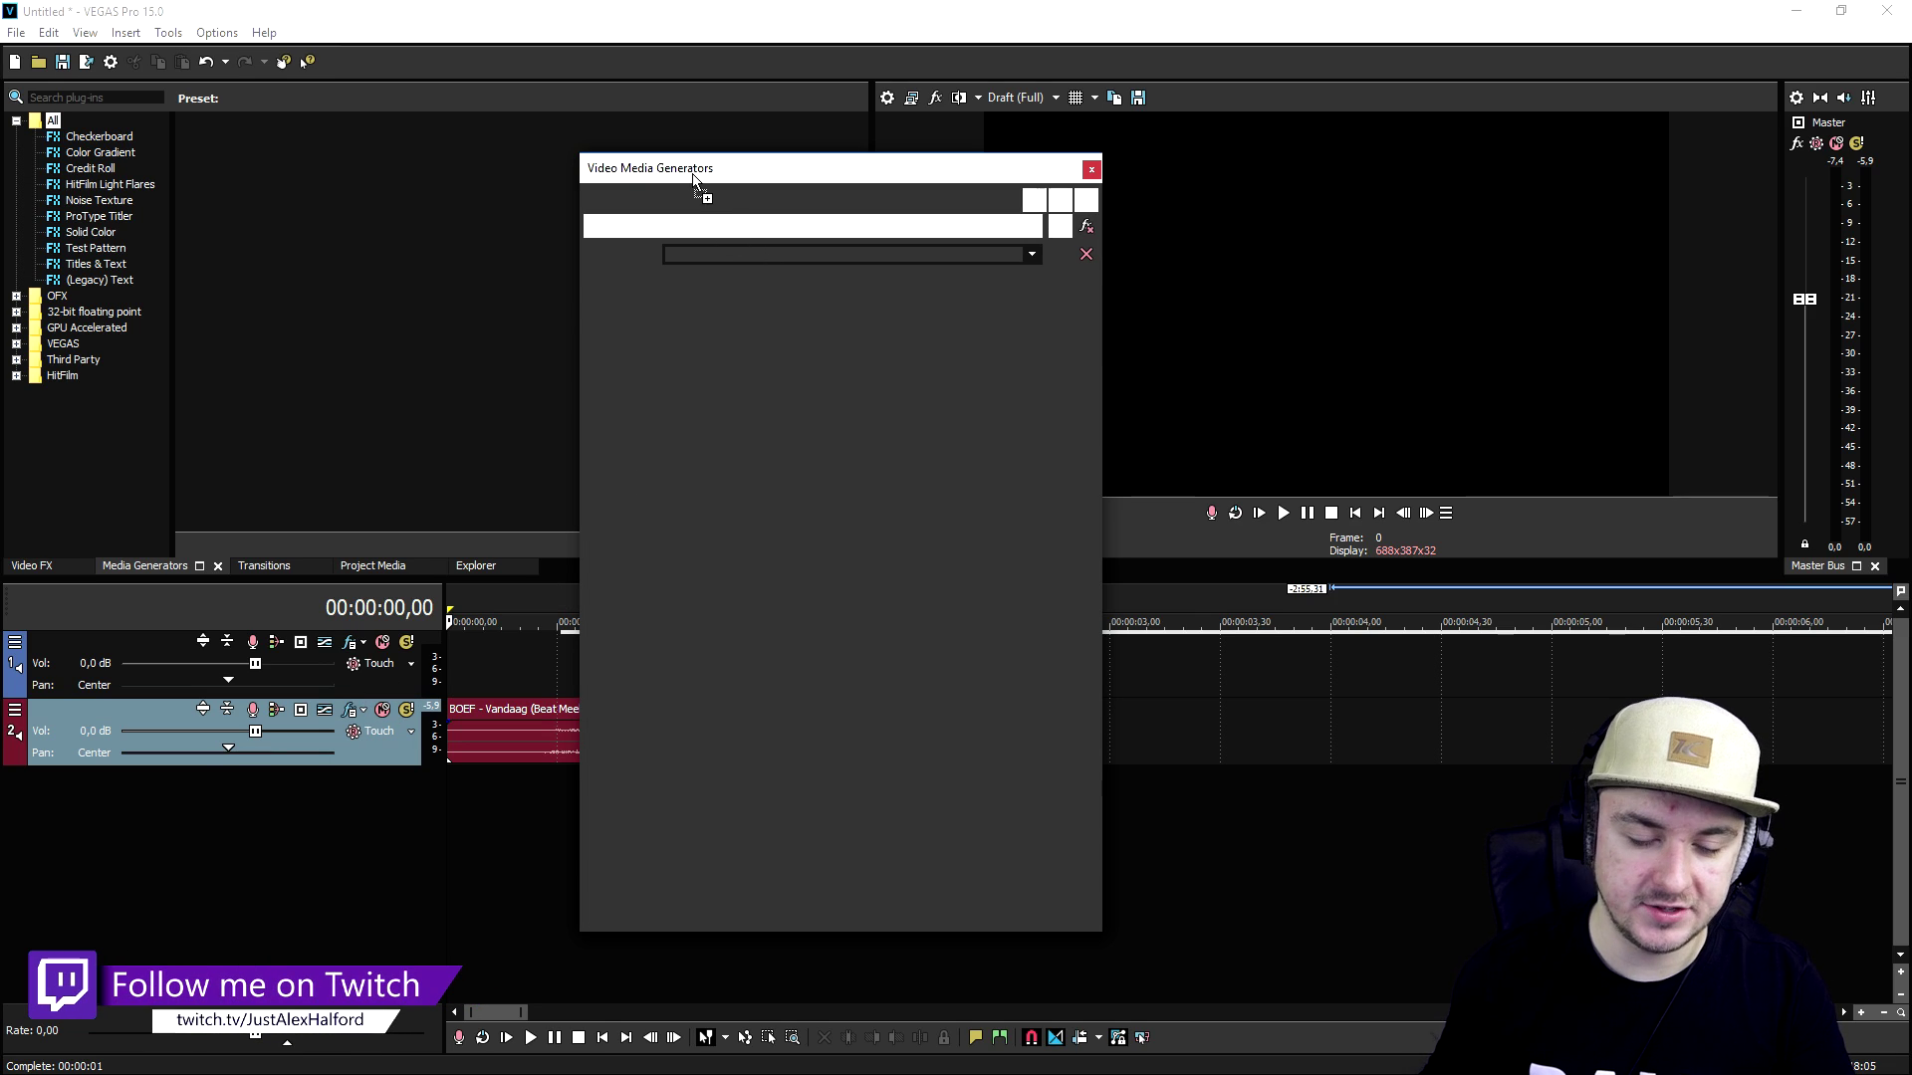
click(854, 435)
key(ctrl+a)
text(JustAlexHalford)
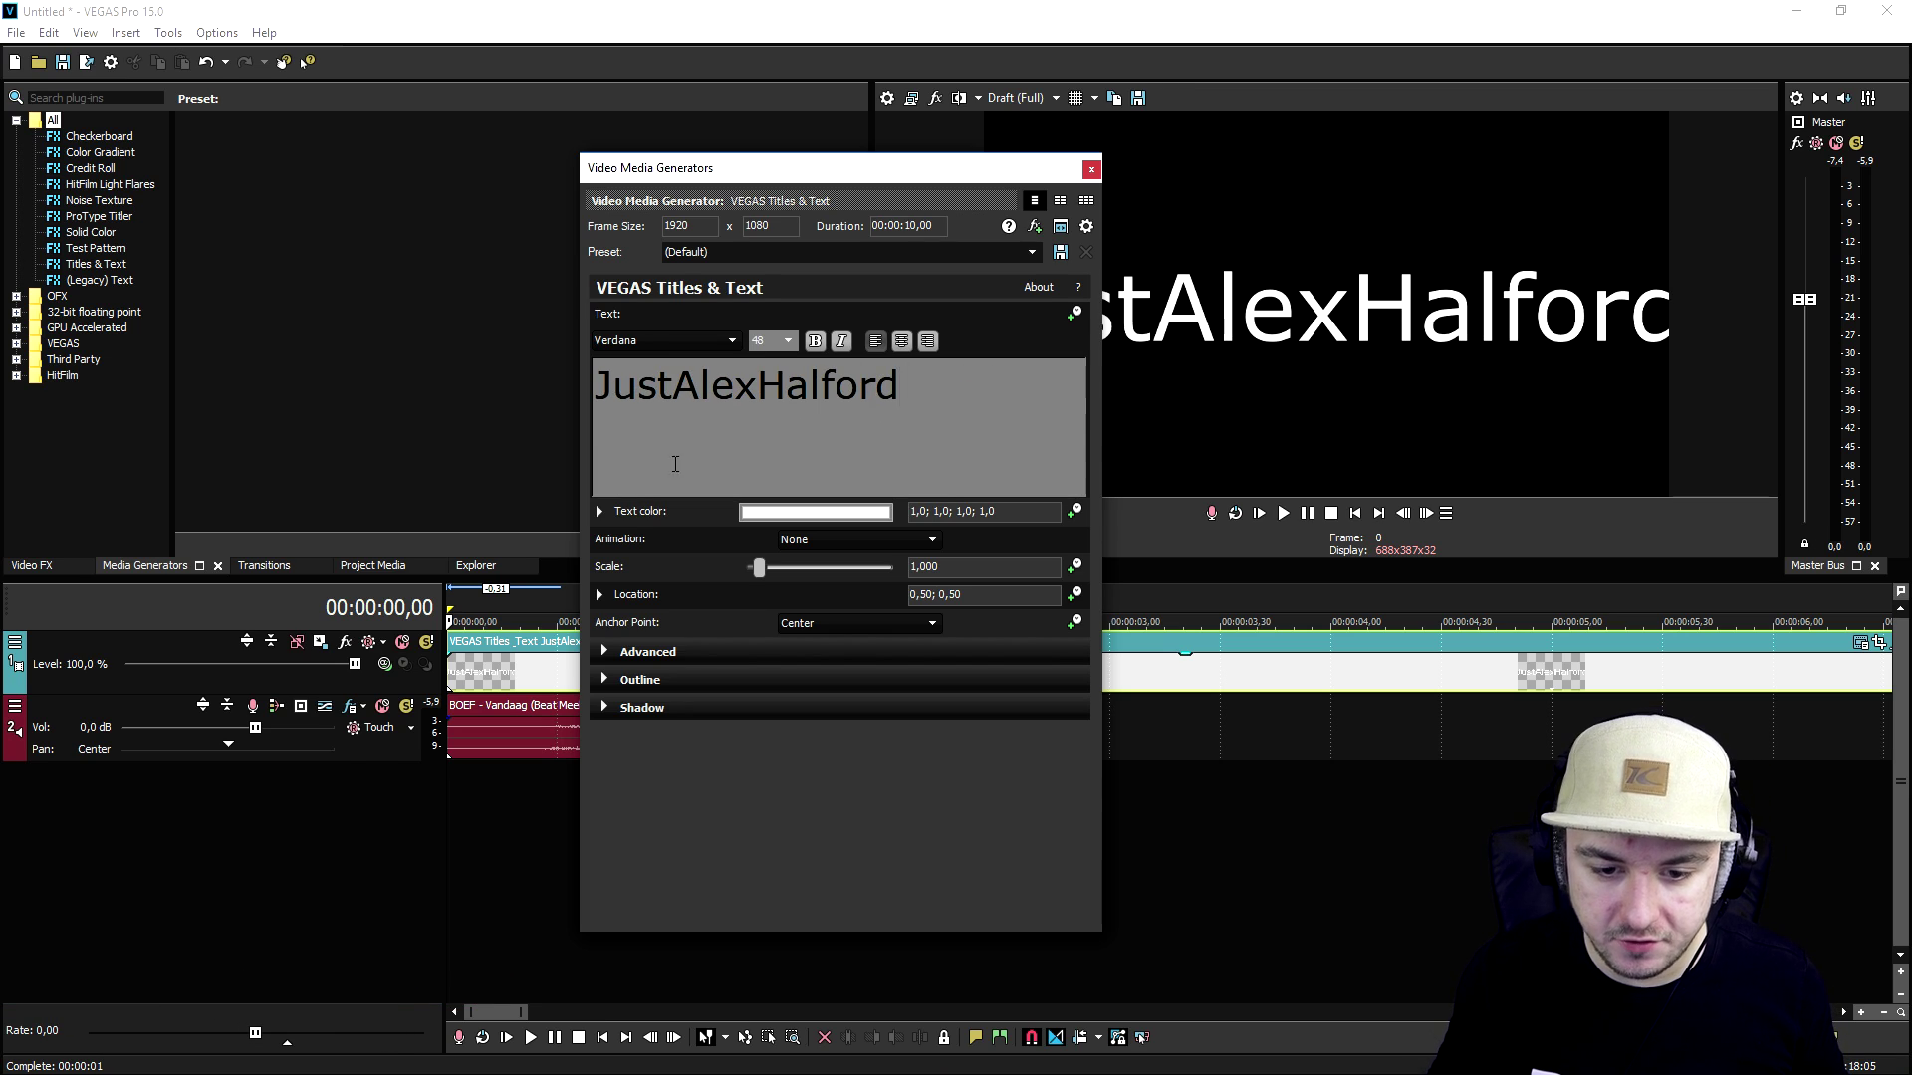
Set the title text to size 35 in the Very bad posture font.
drag(690, 182, 459, 180)
double_click(658, 383)
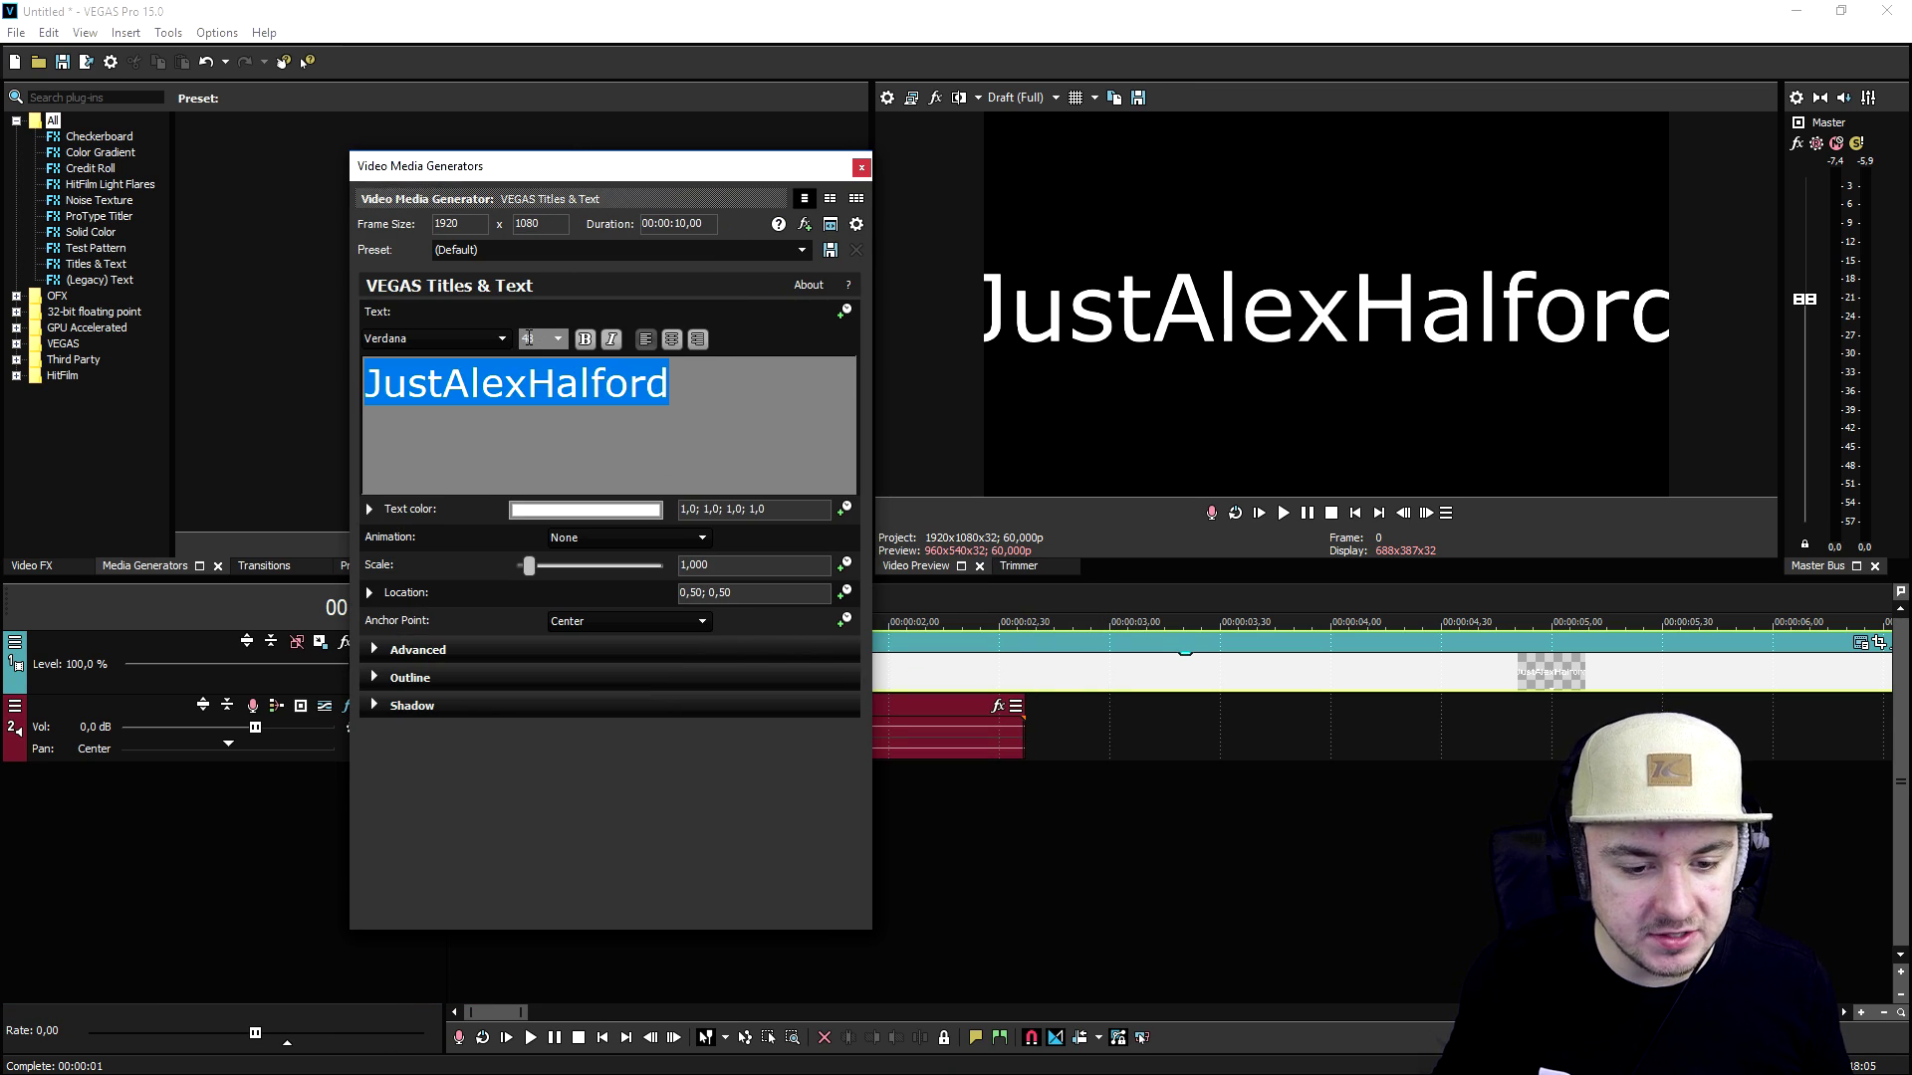
text(20)
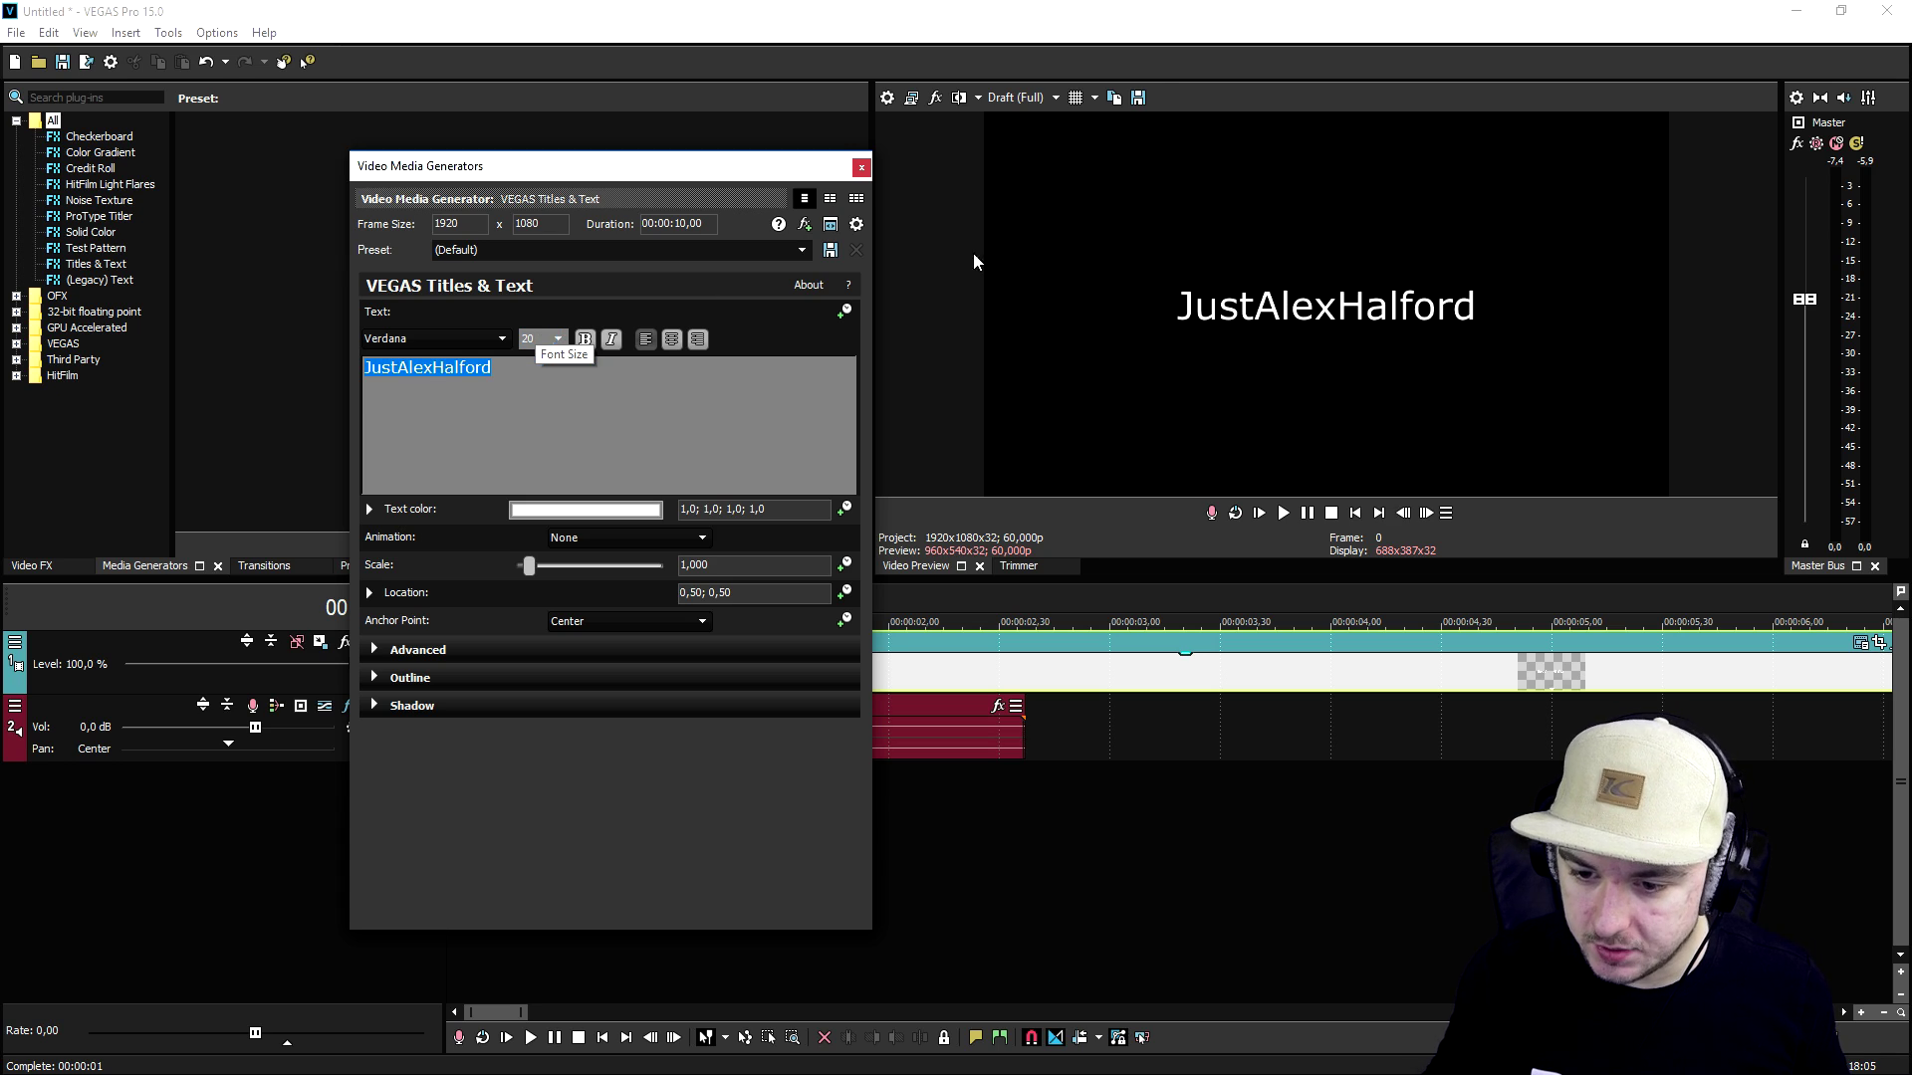
text(35)
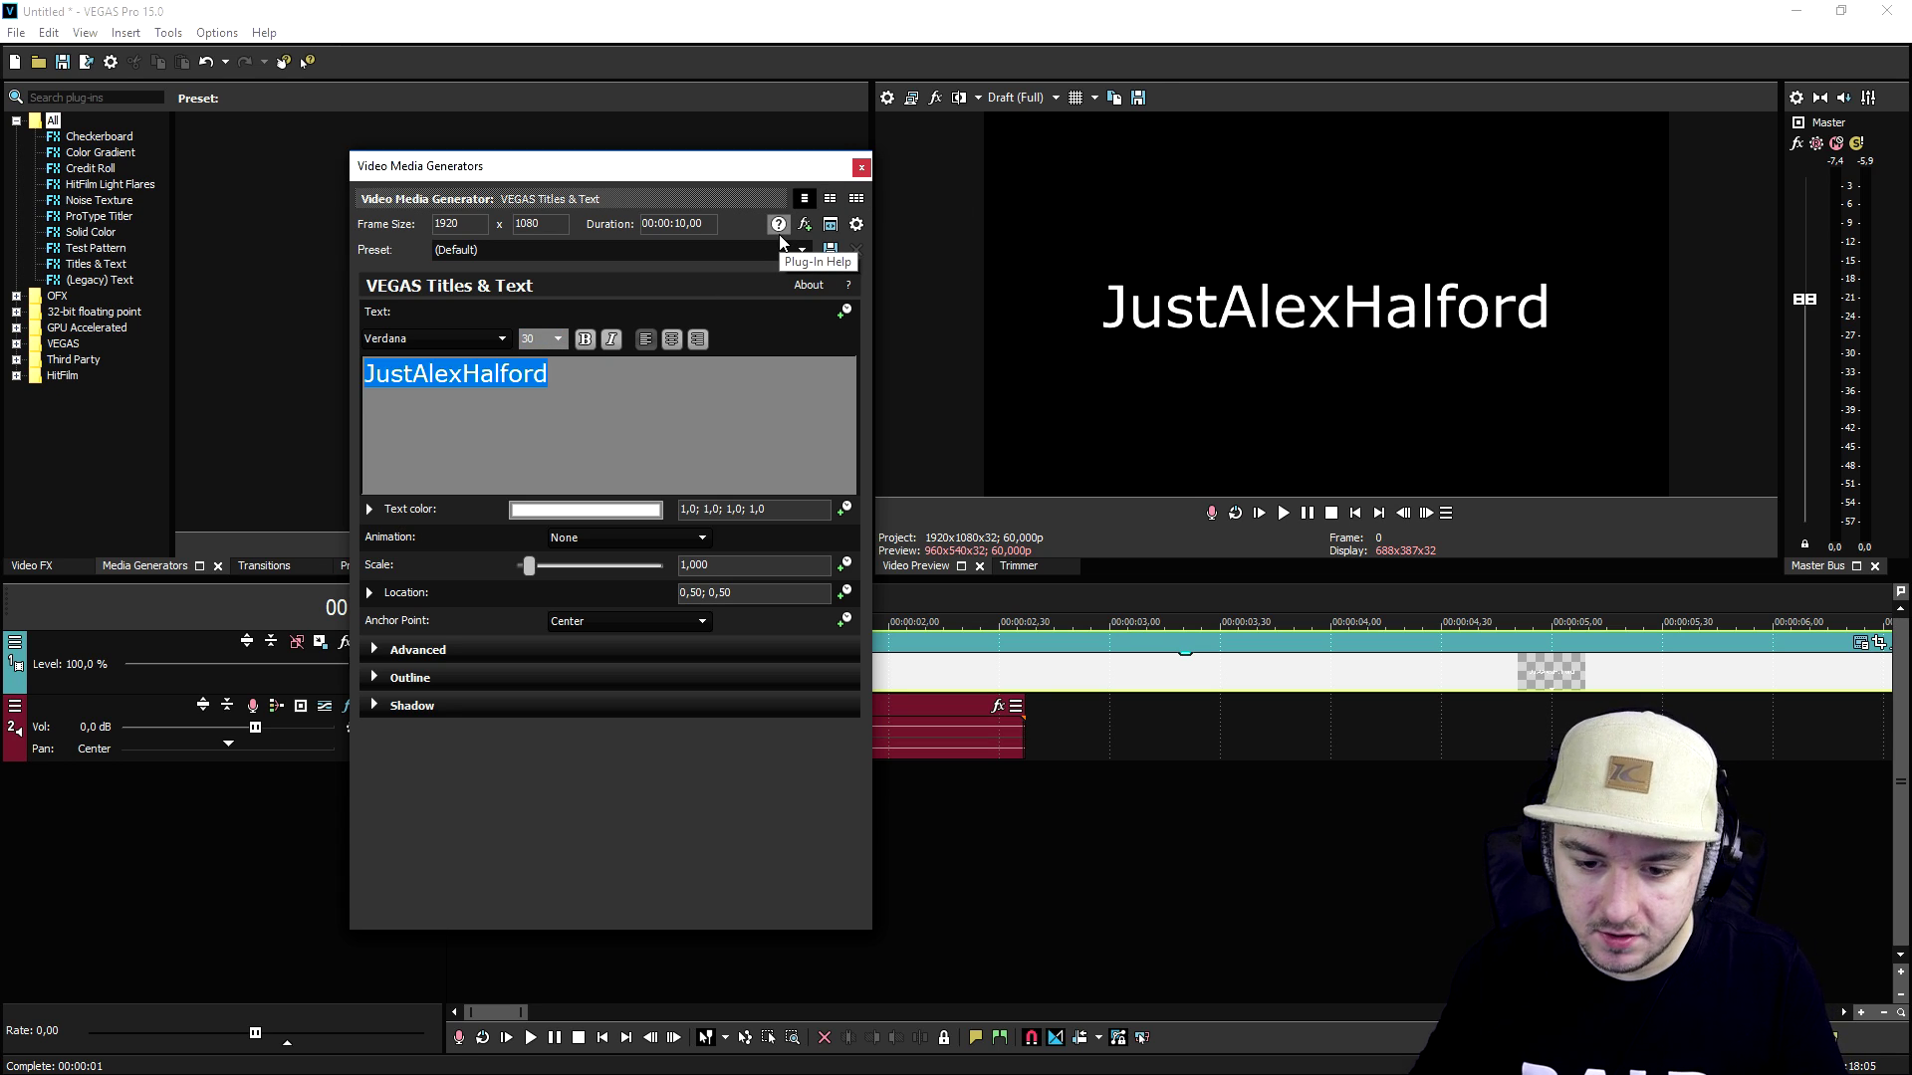
click(450, 337)
click(456, 385)
key(Down)
key(Down)
key(Down)
key(Down)
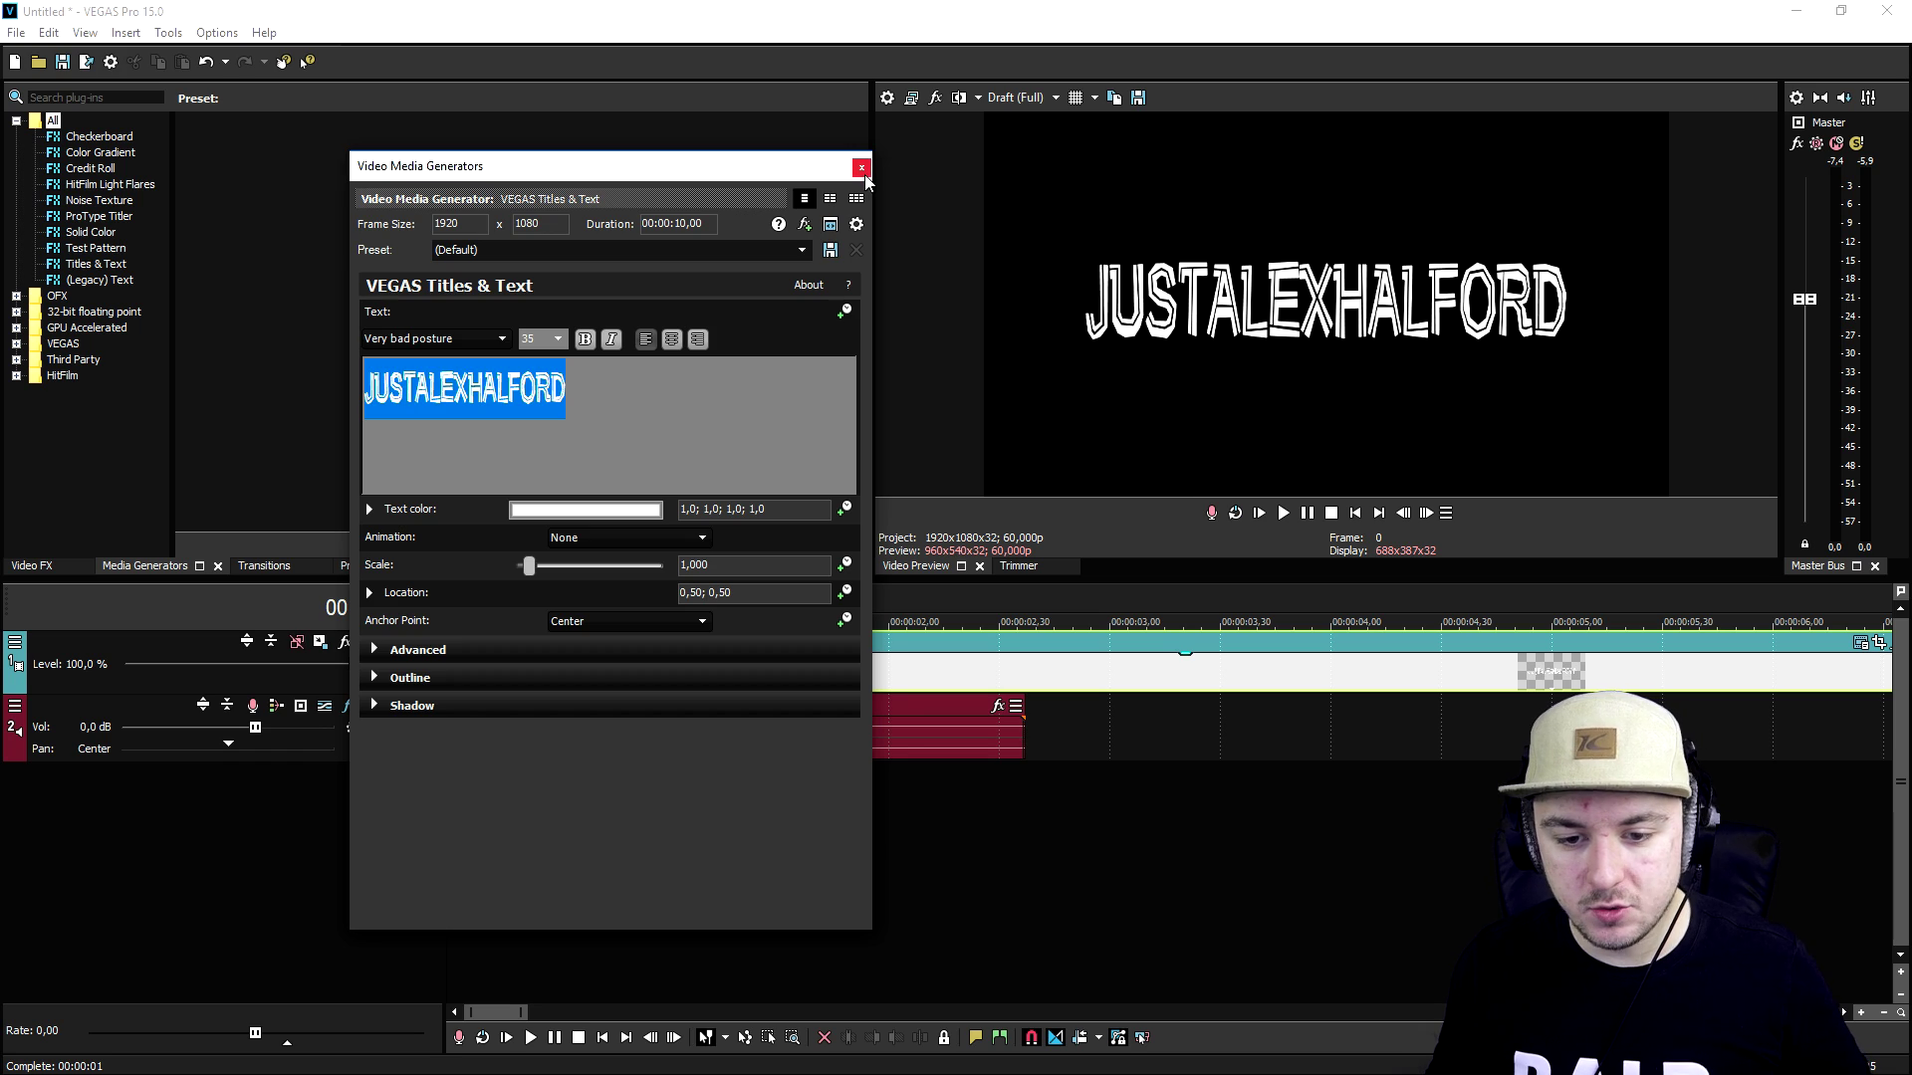
click(871, 164)
scroll(603, 677, down, 2)
Split the title event where the music ends and delete the leftover part.
click(639, 672)
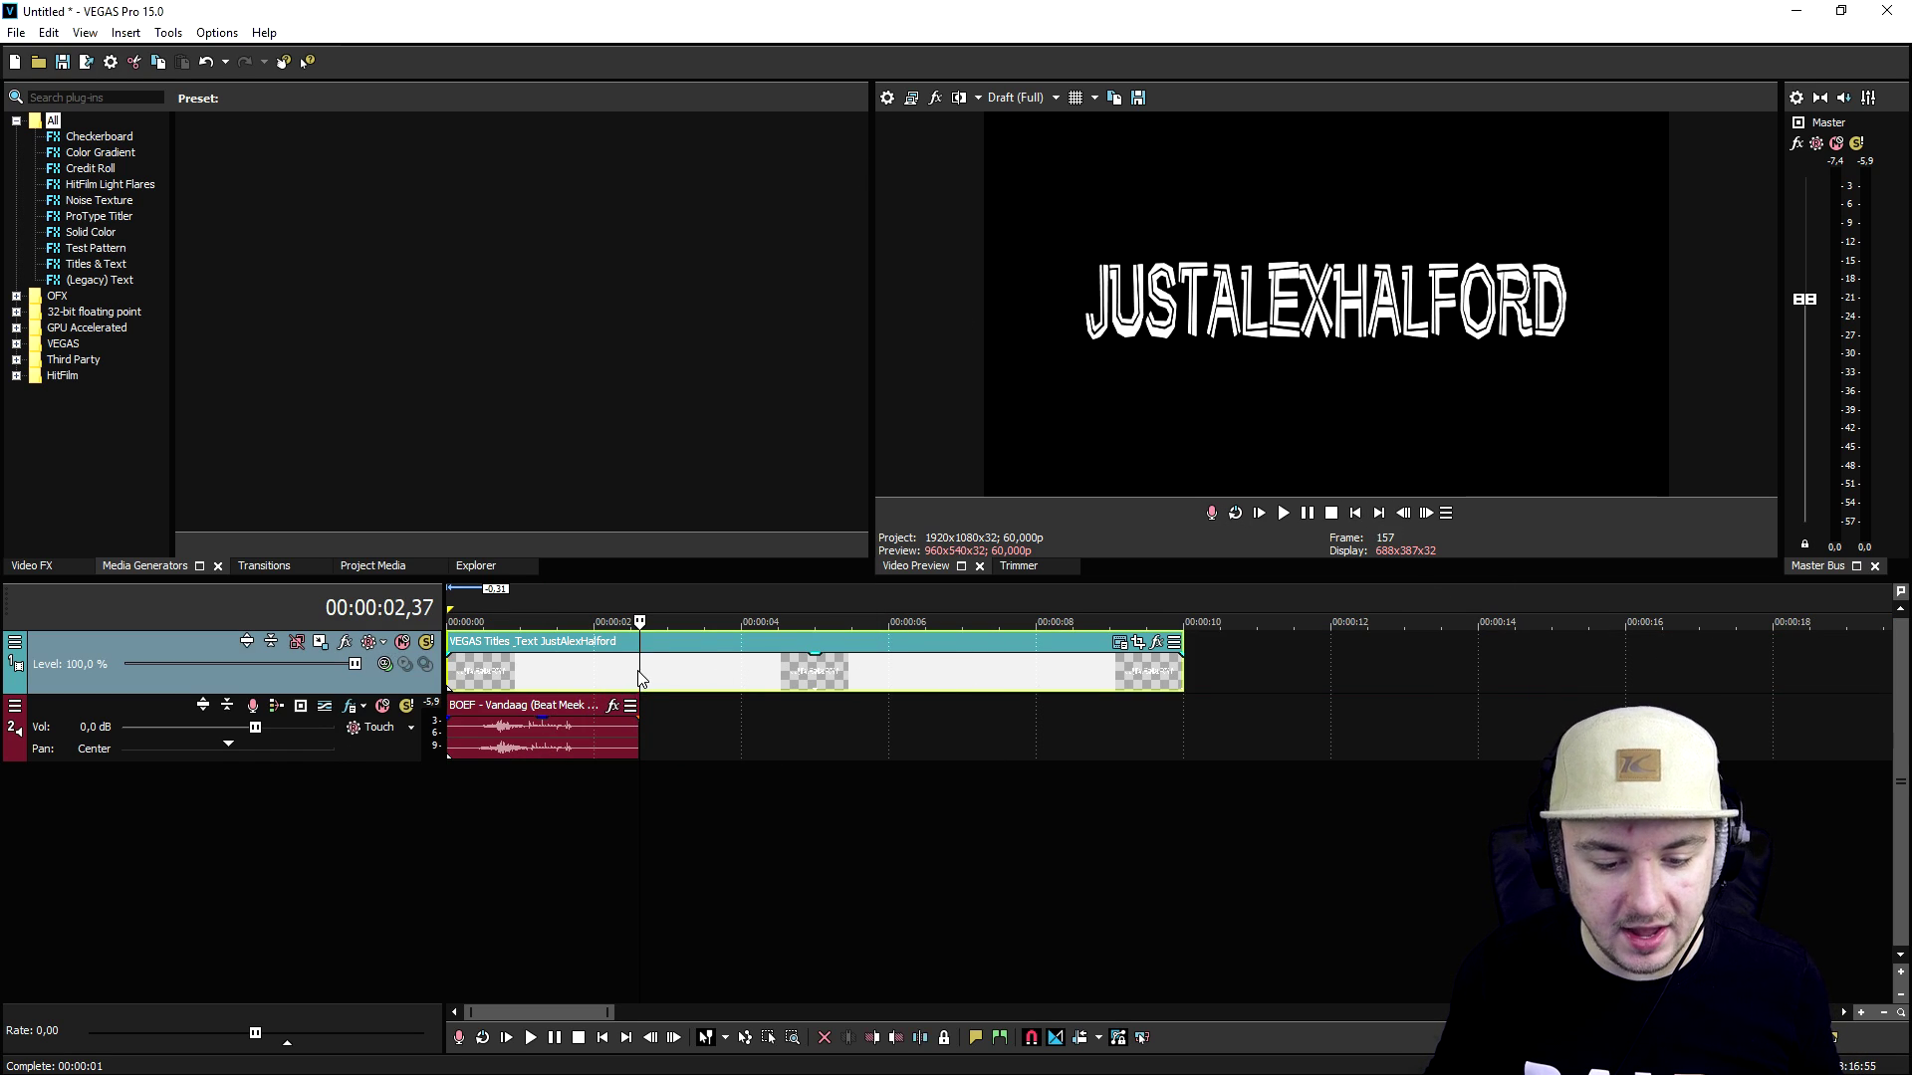
key(s)
key(Delete)
scroll(624, 779, up, 2)
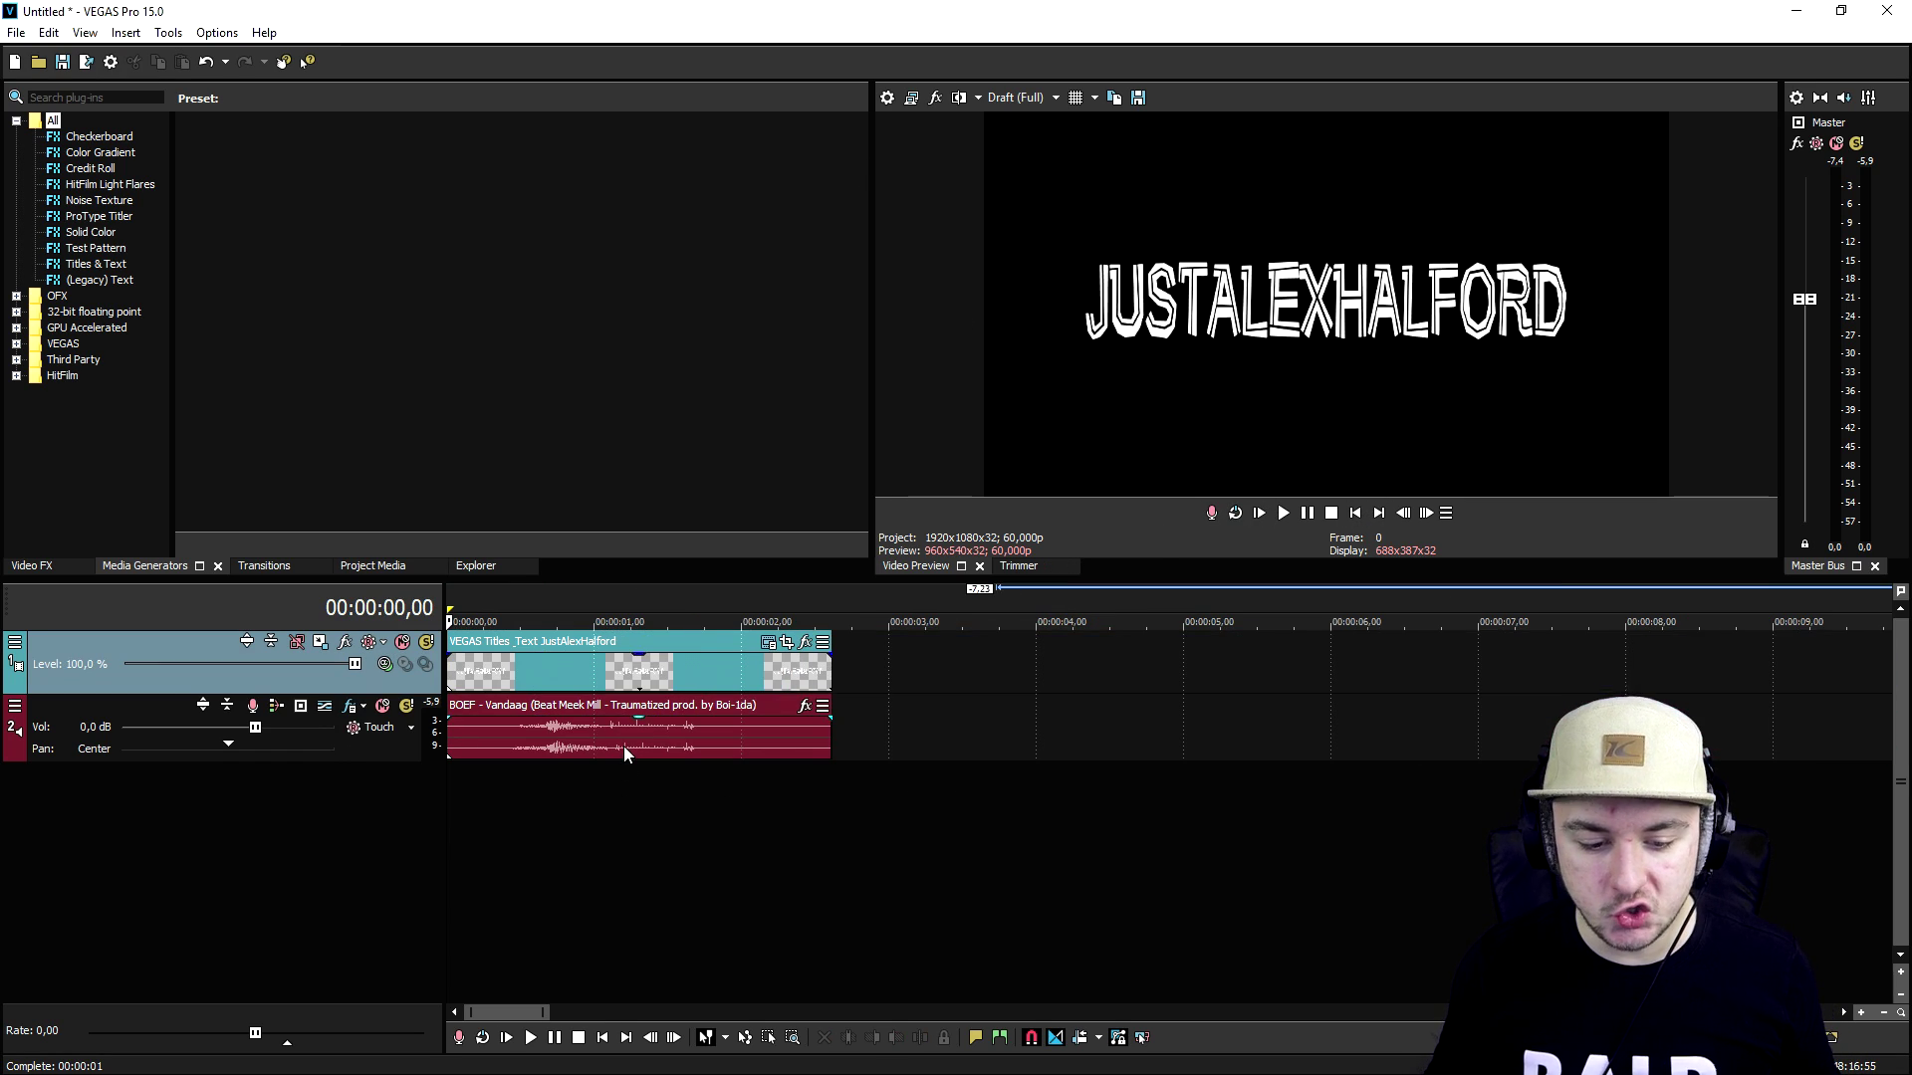
scroll(627, 741, up, 1)
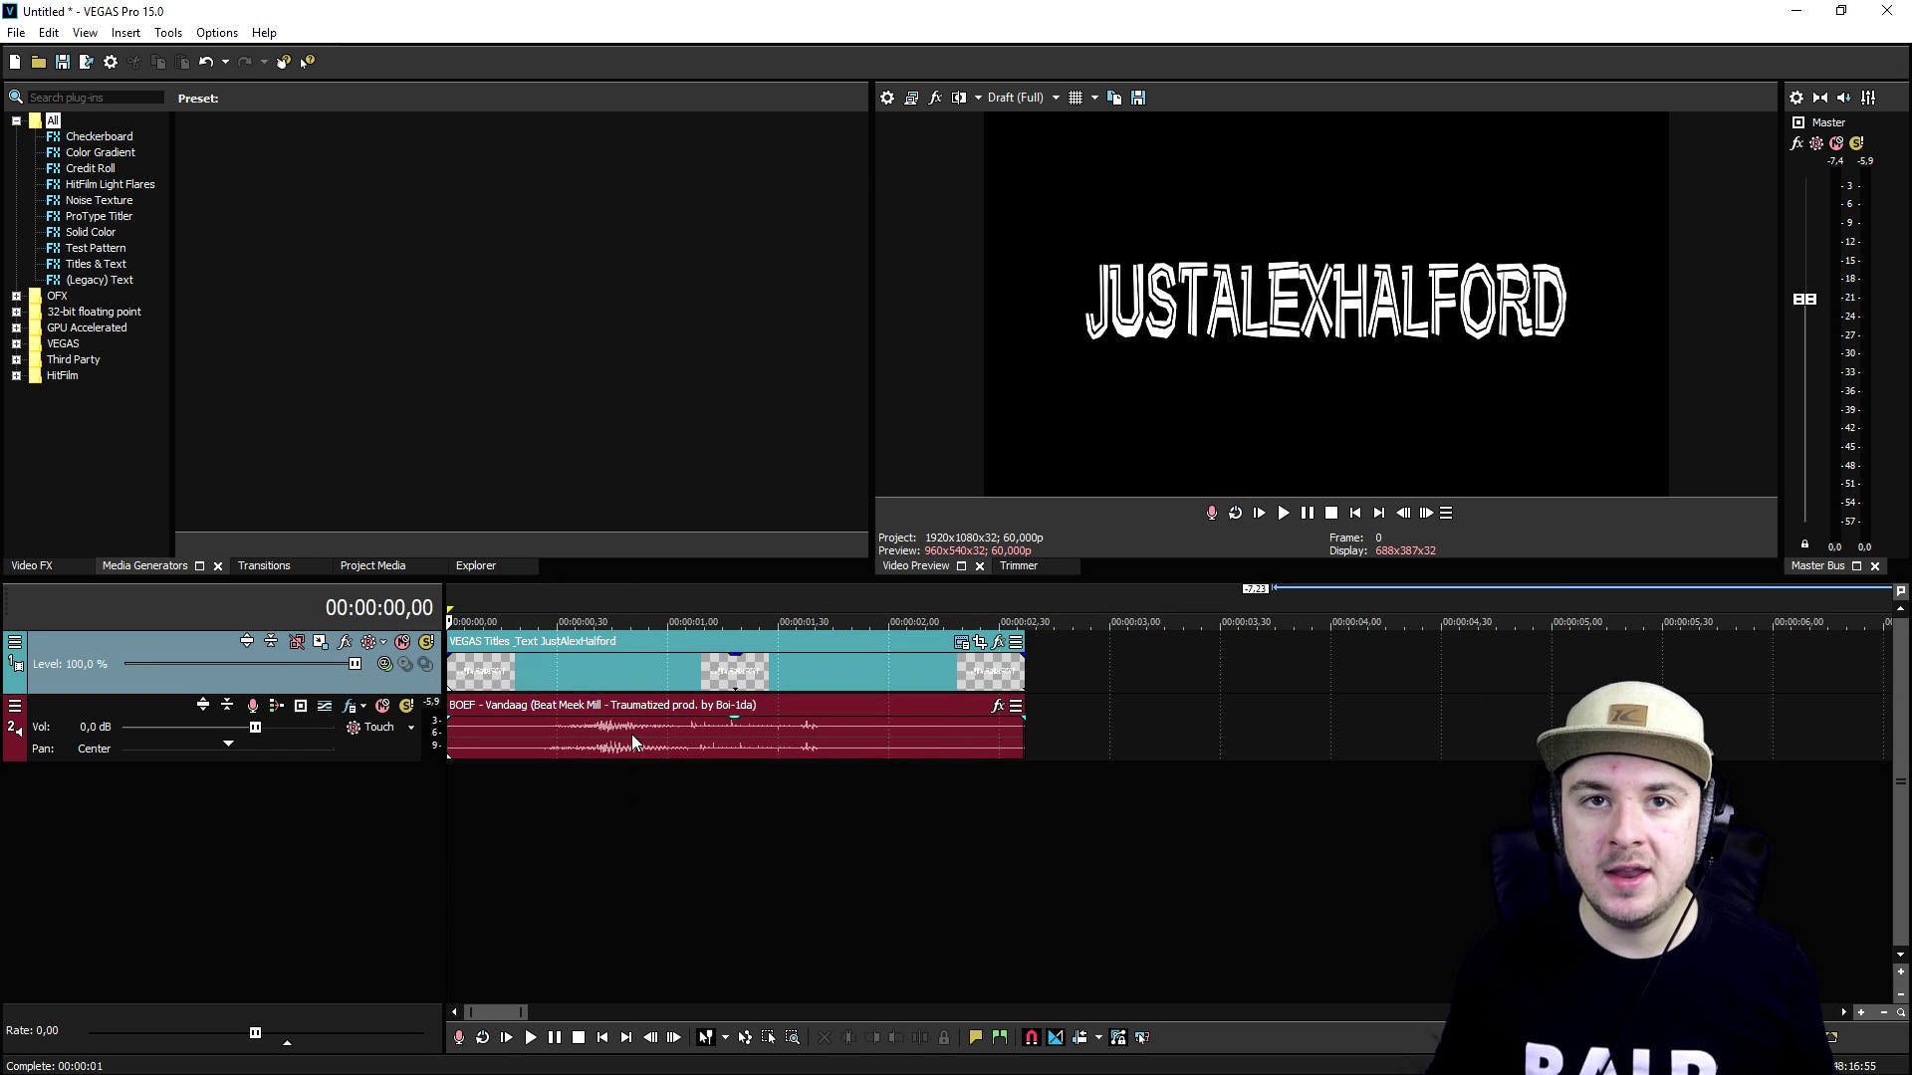
Preview the trimmed intro from the start of the project.
click(604, 664)
key(space)
key(space)
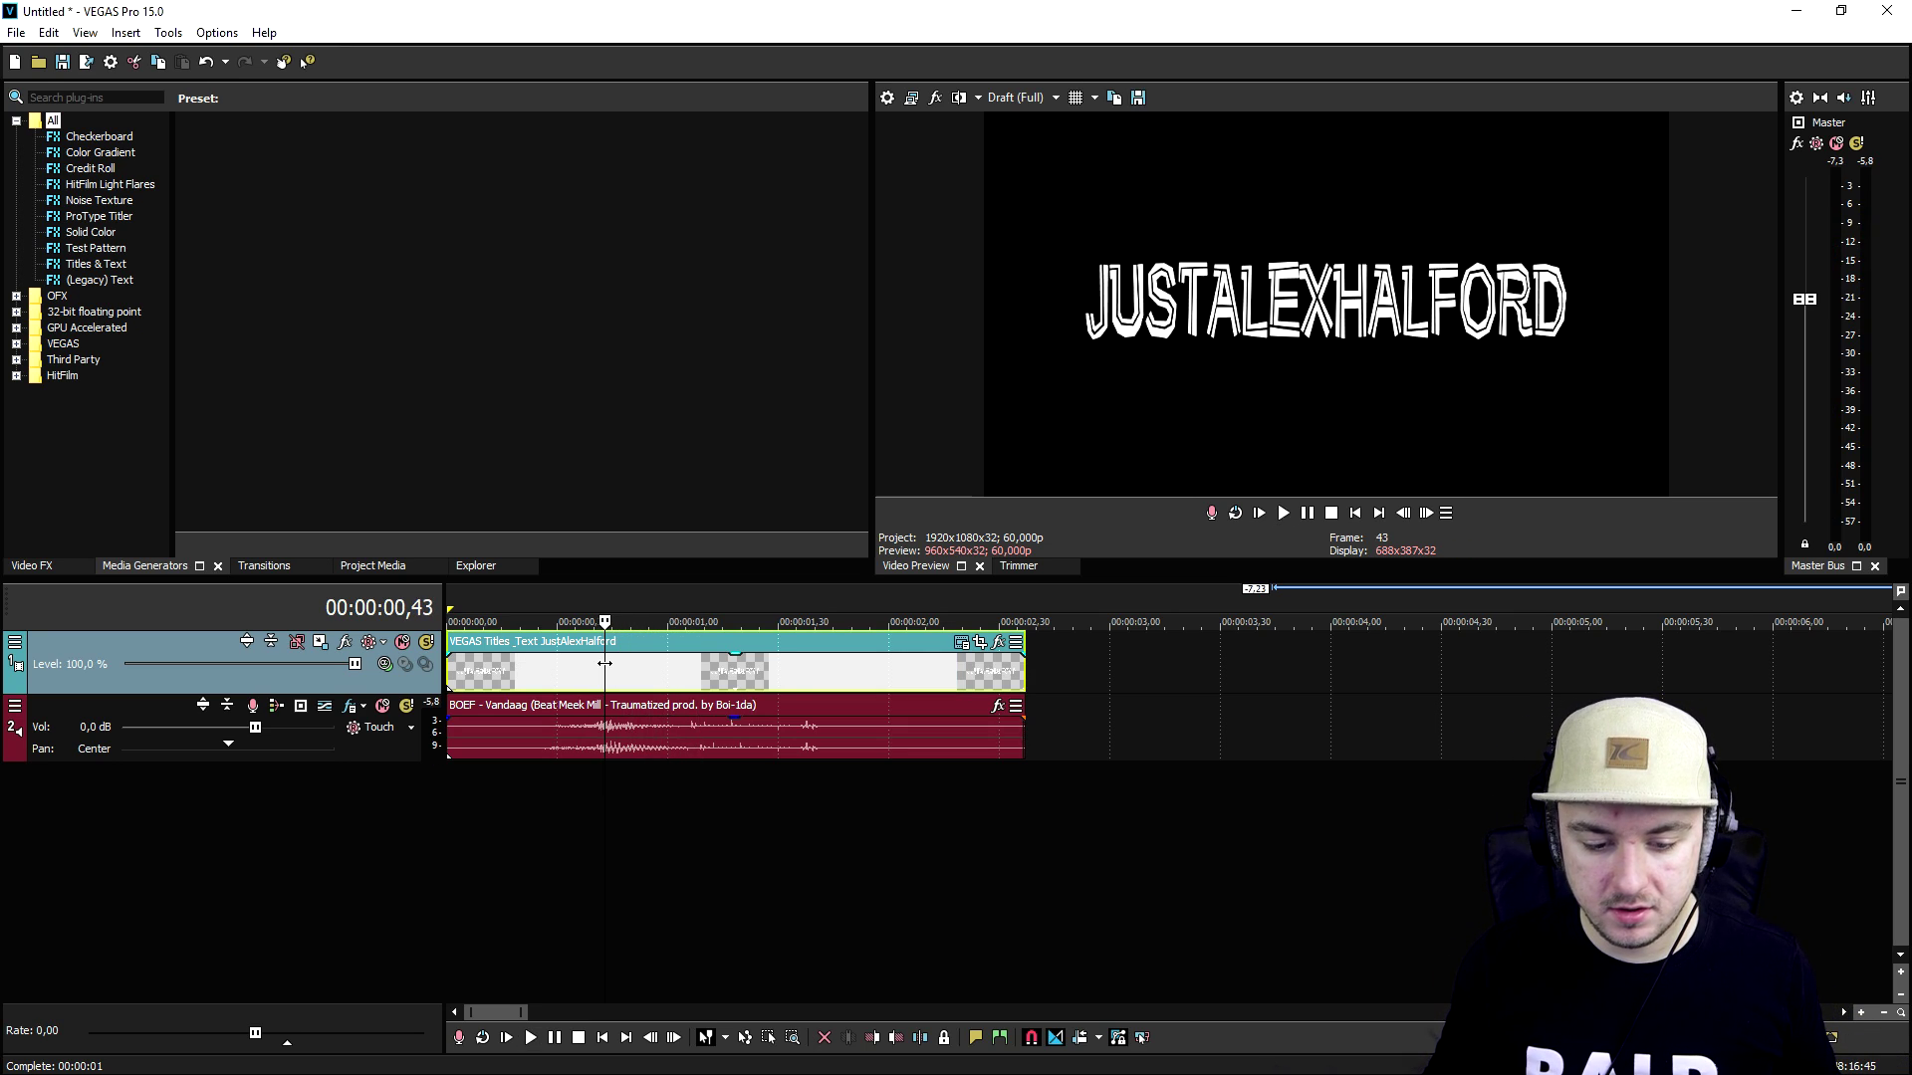
click(1355, 514)
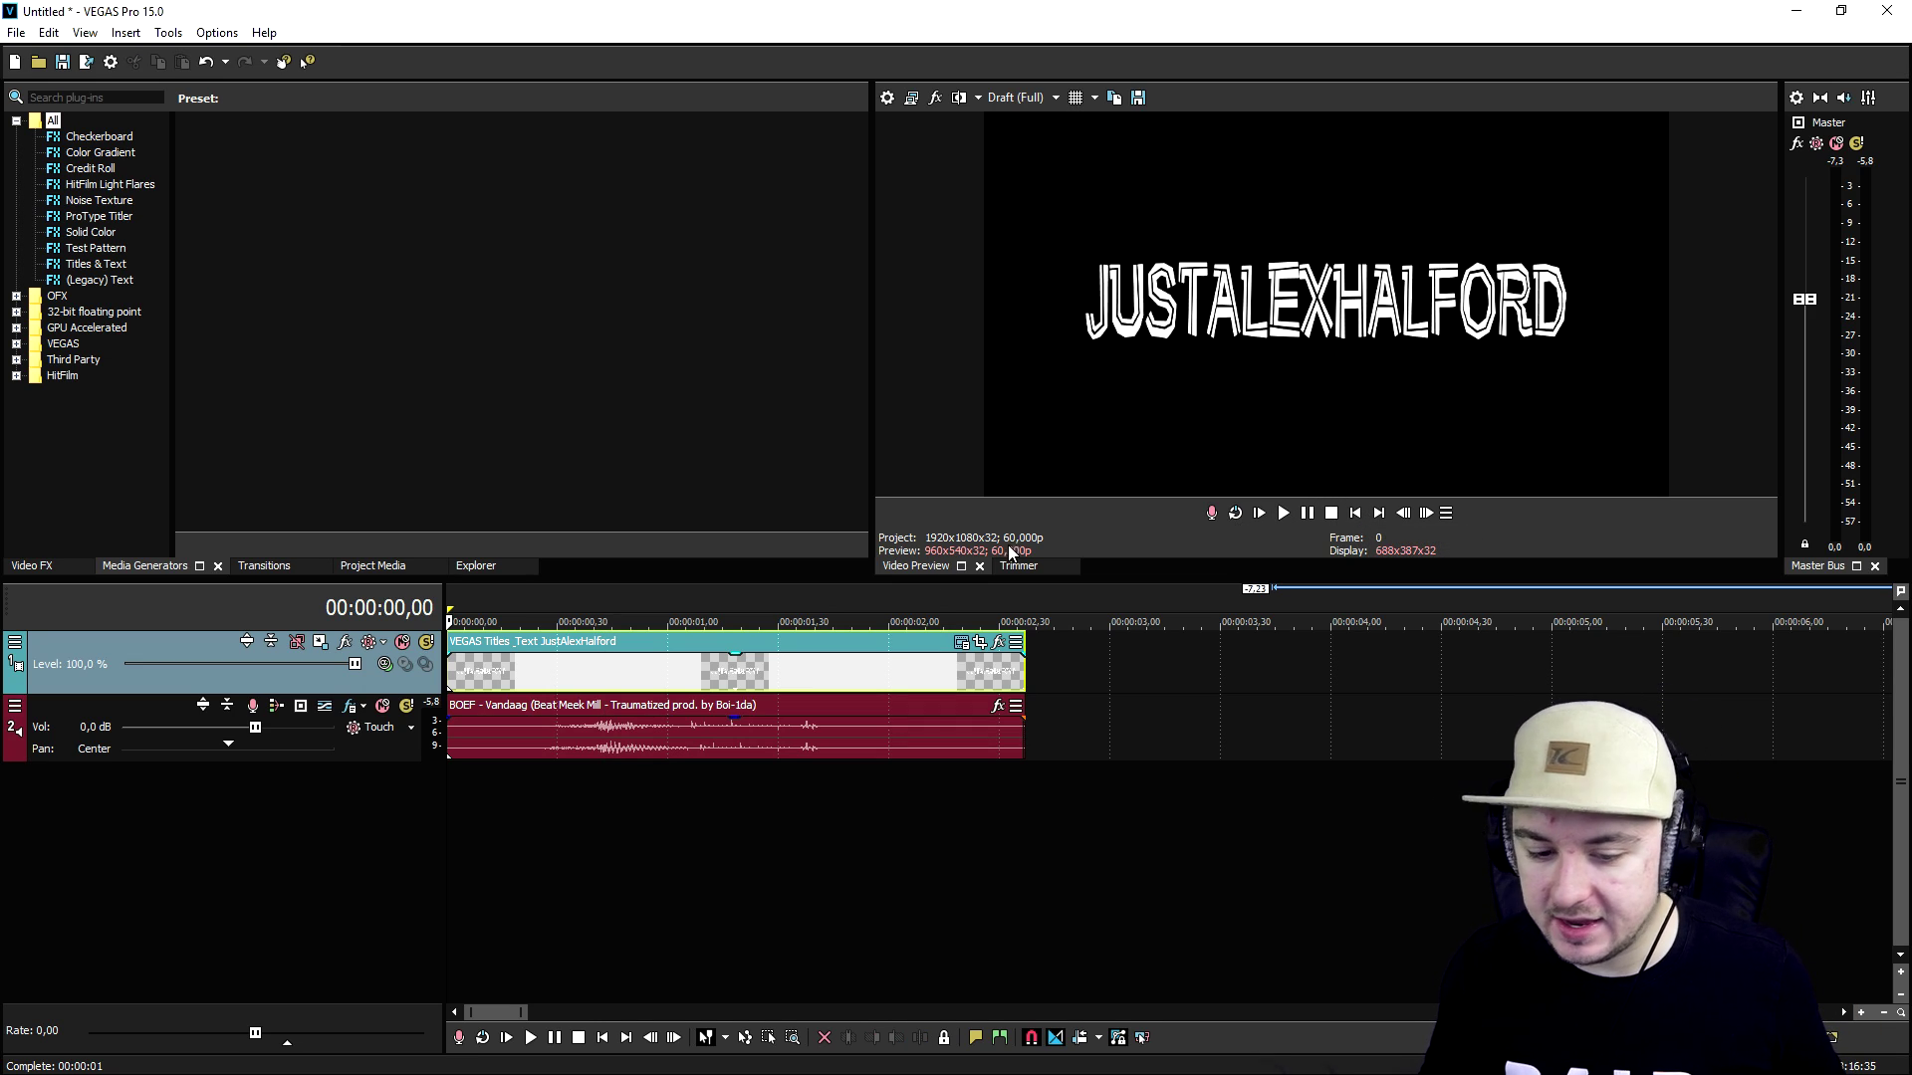
key(space)
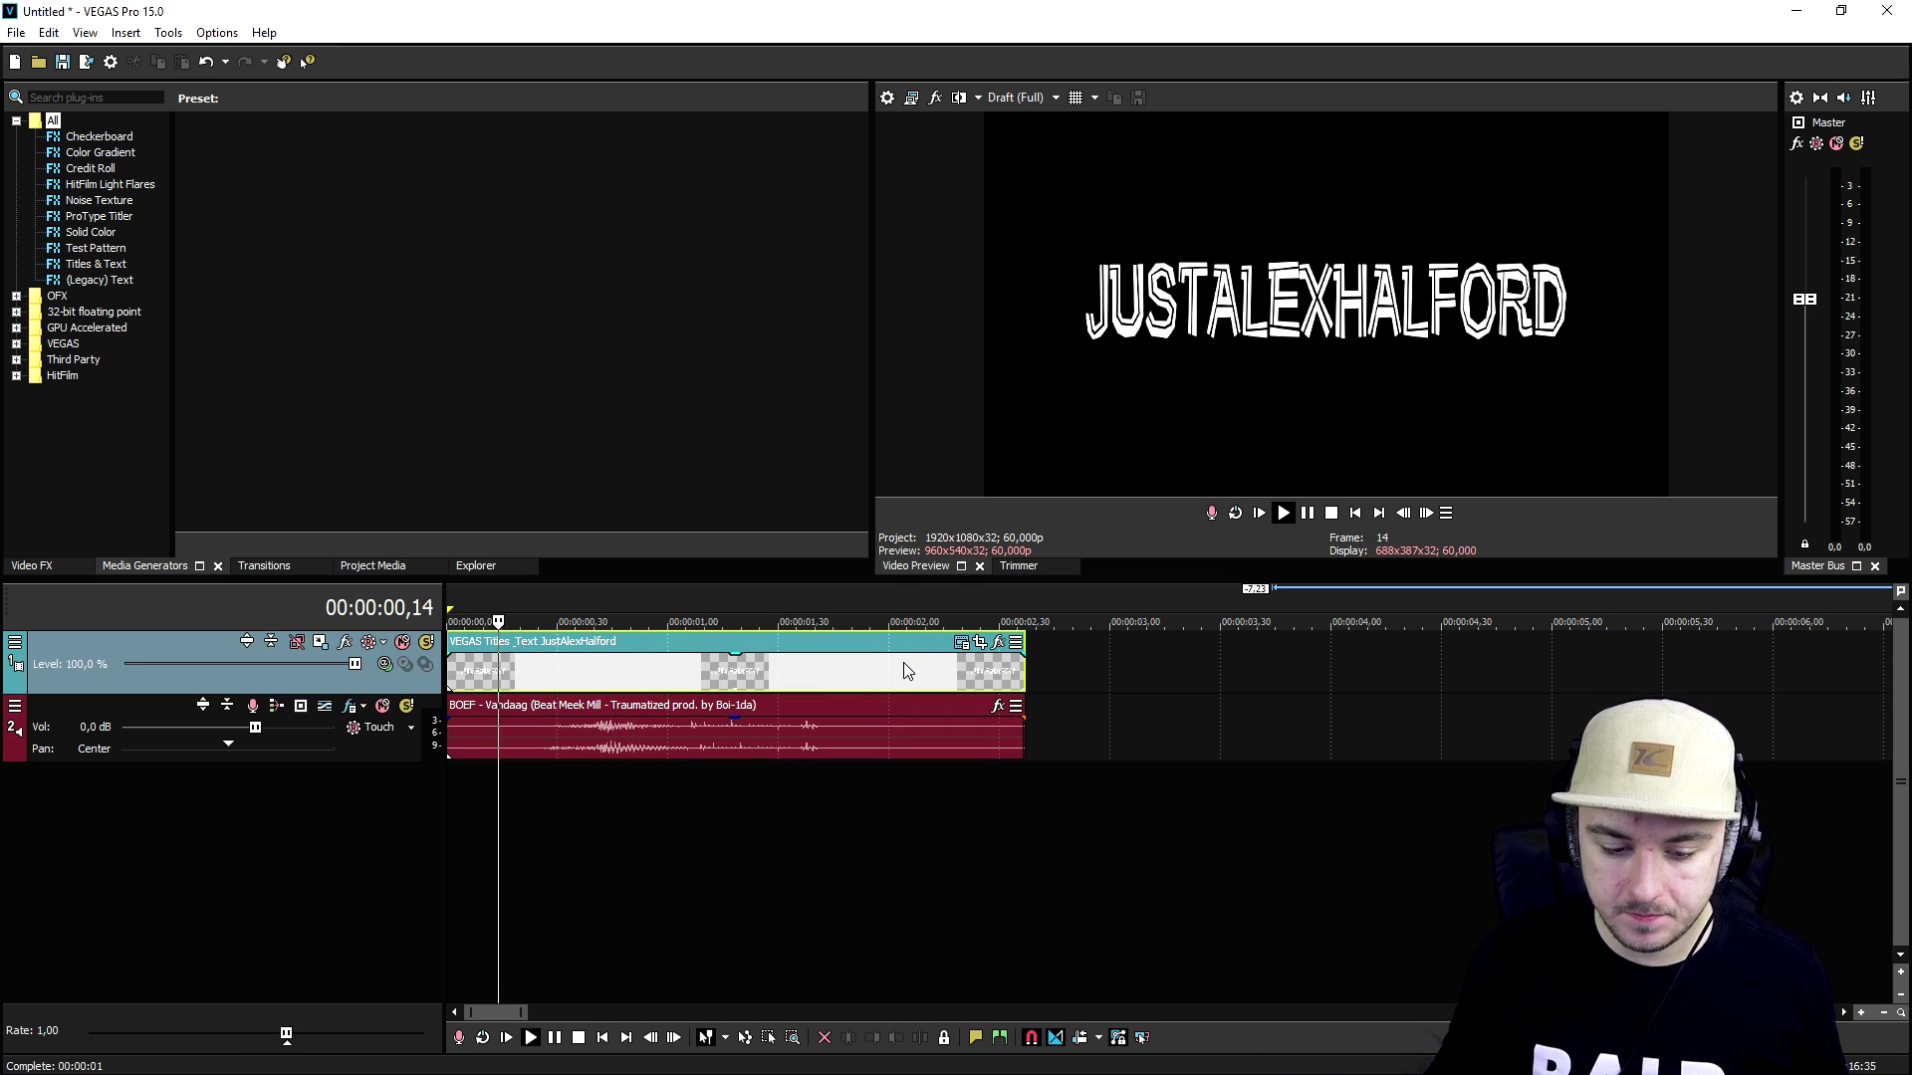
Add a Pan/Crop zoom to the title: 15,360 × 8,640 at frame 0, restored to 1,920 × 1,080 at 0.41 s.
key(space)
click(981, 642)
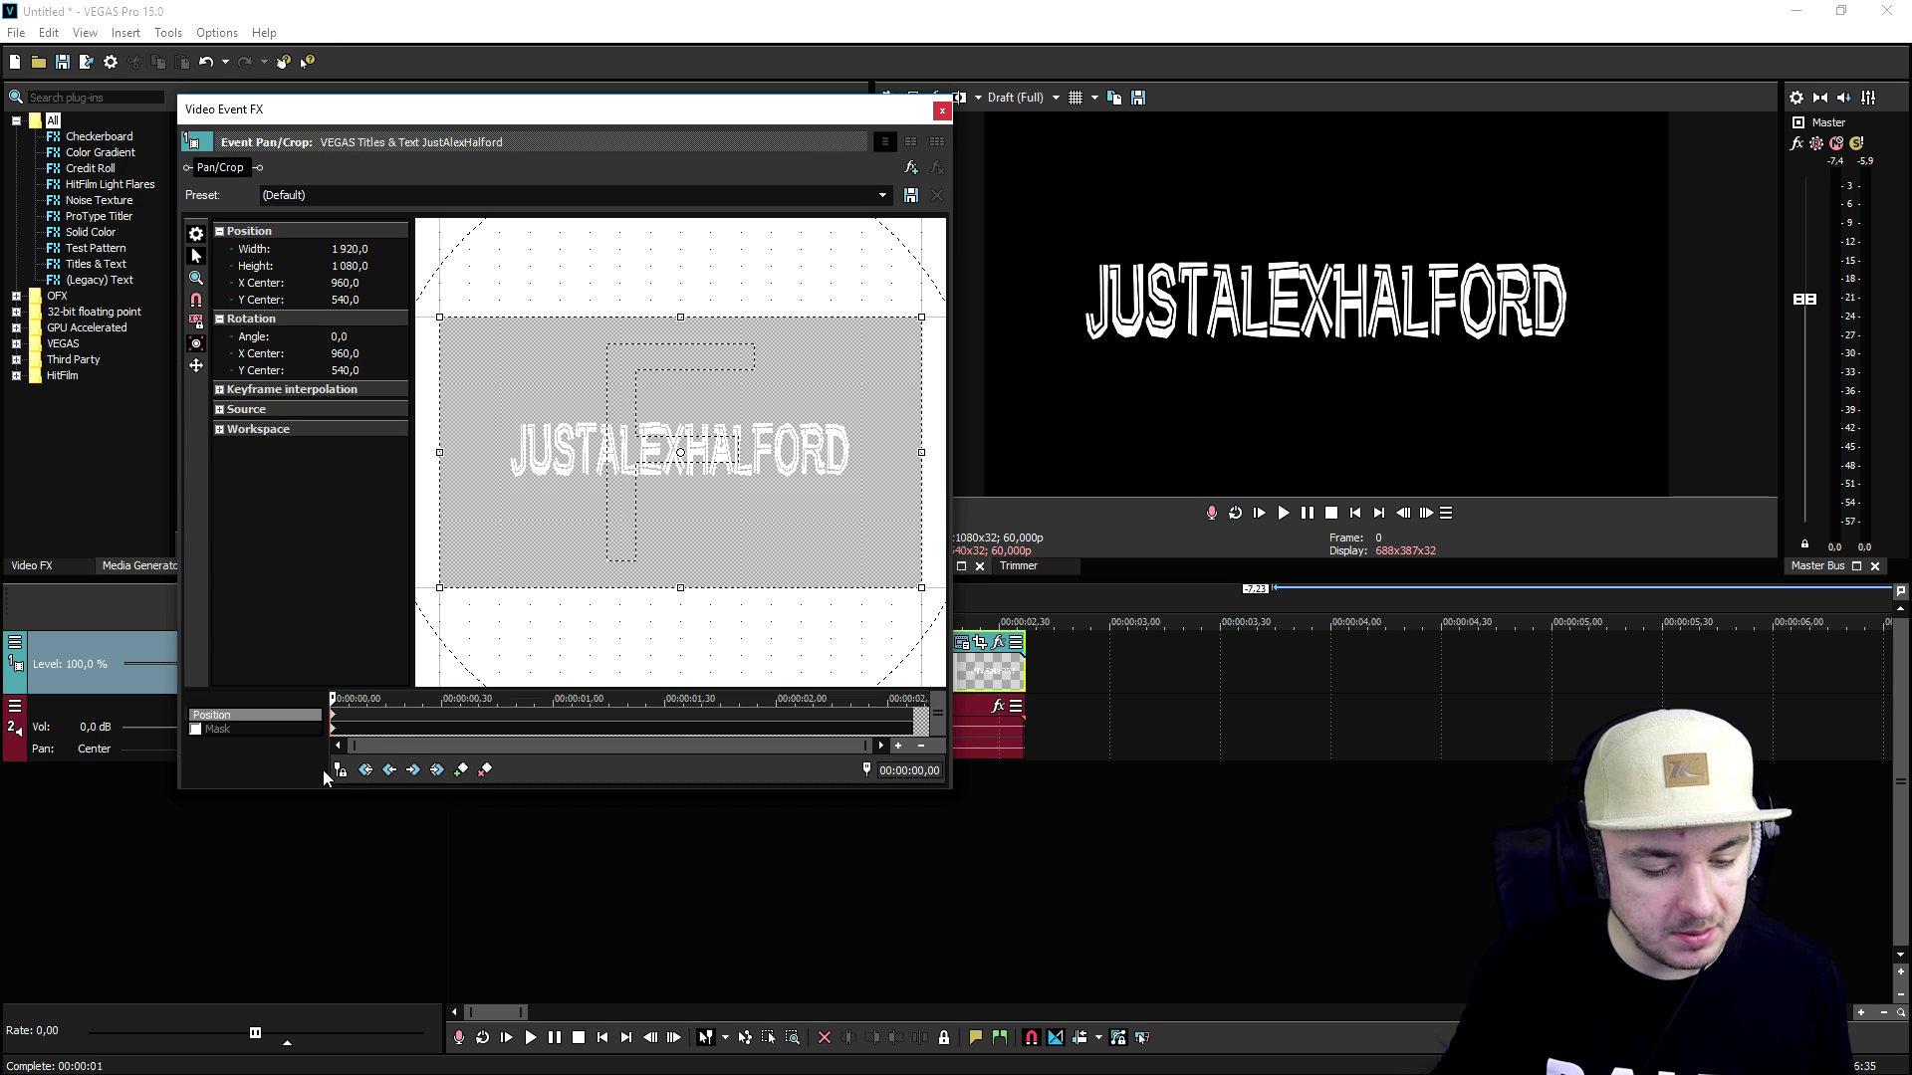
drag(428, 109, 271, 22)
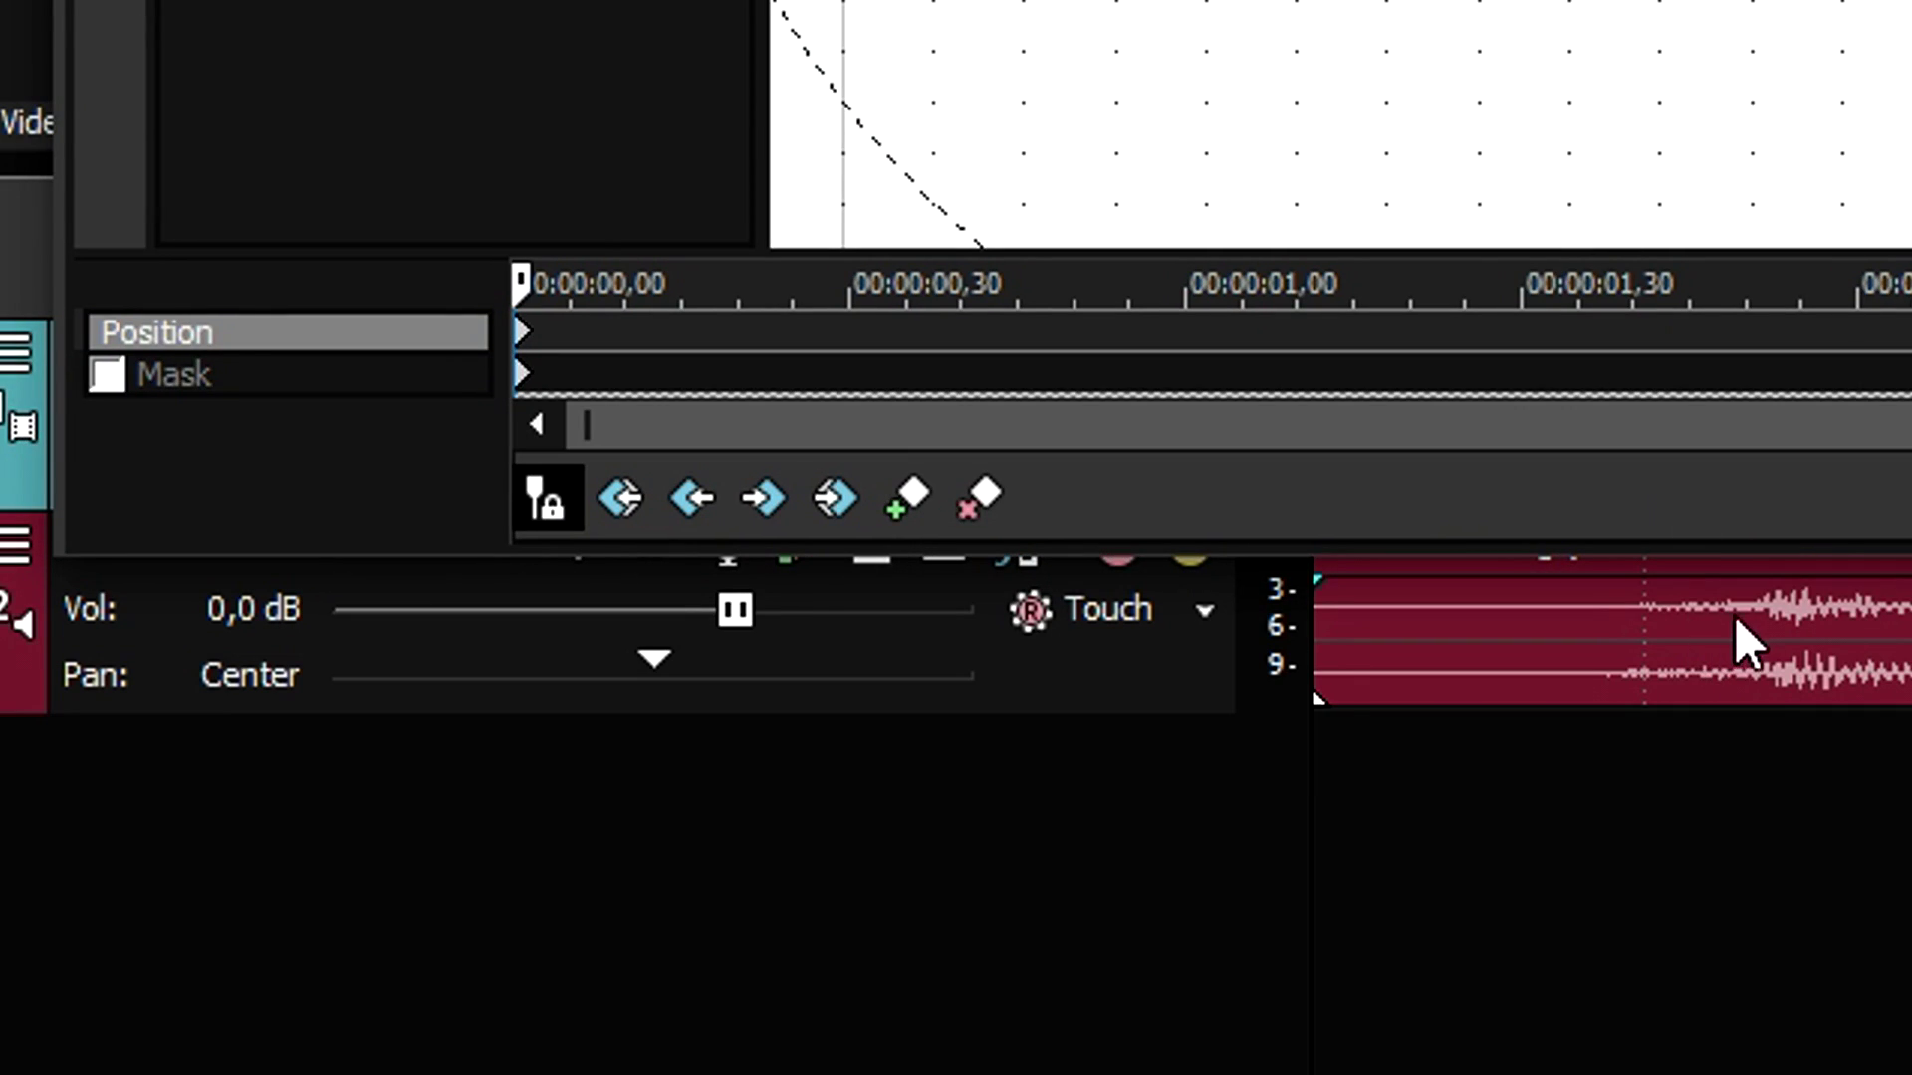
right_click(490, 366)
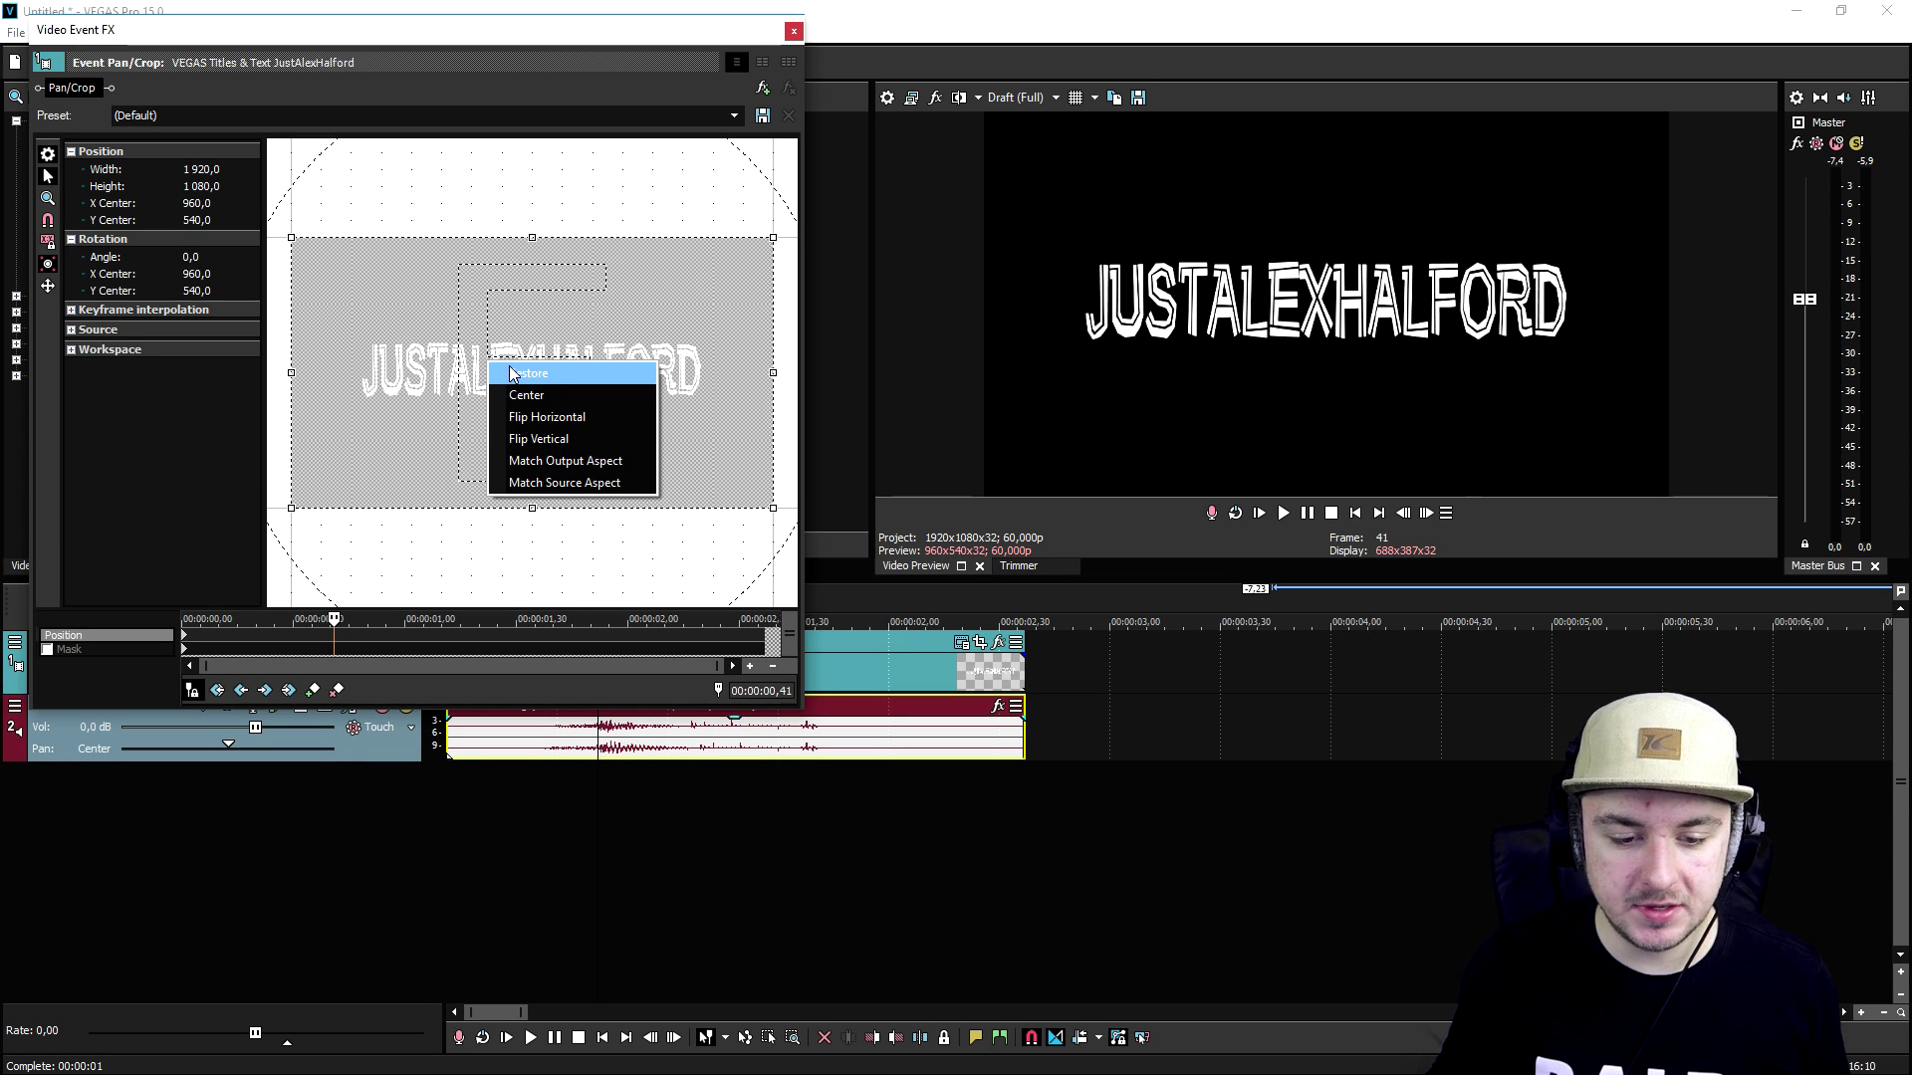
click(296, 583)
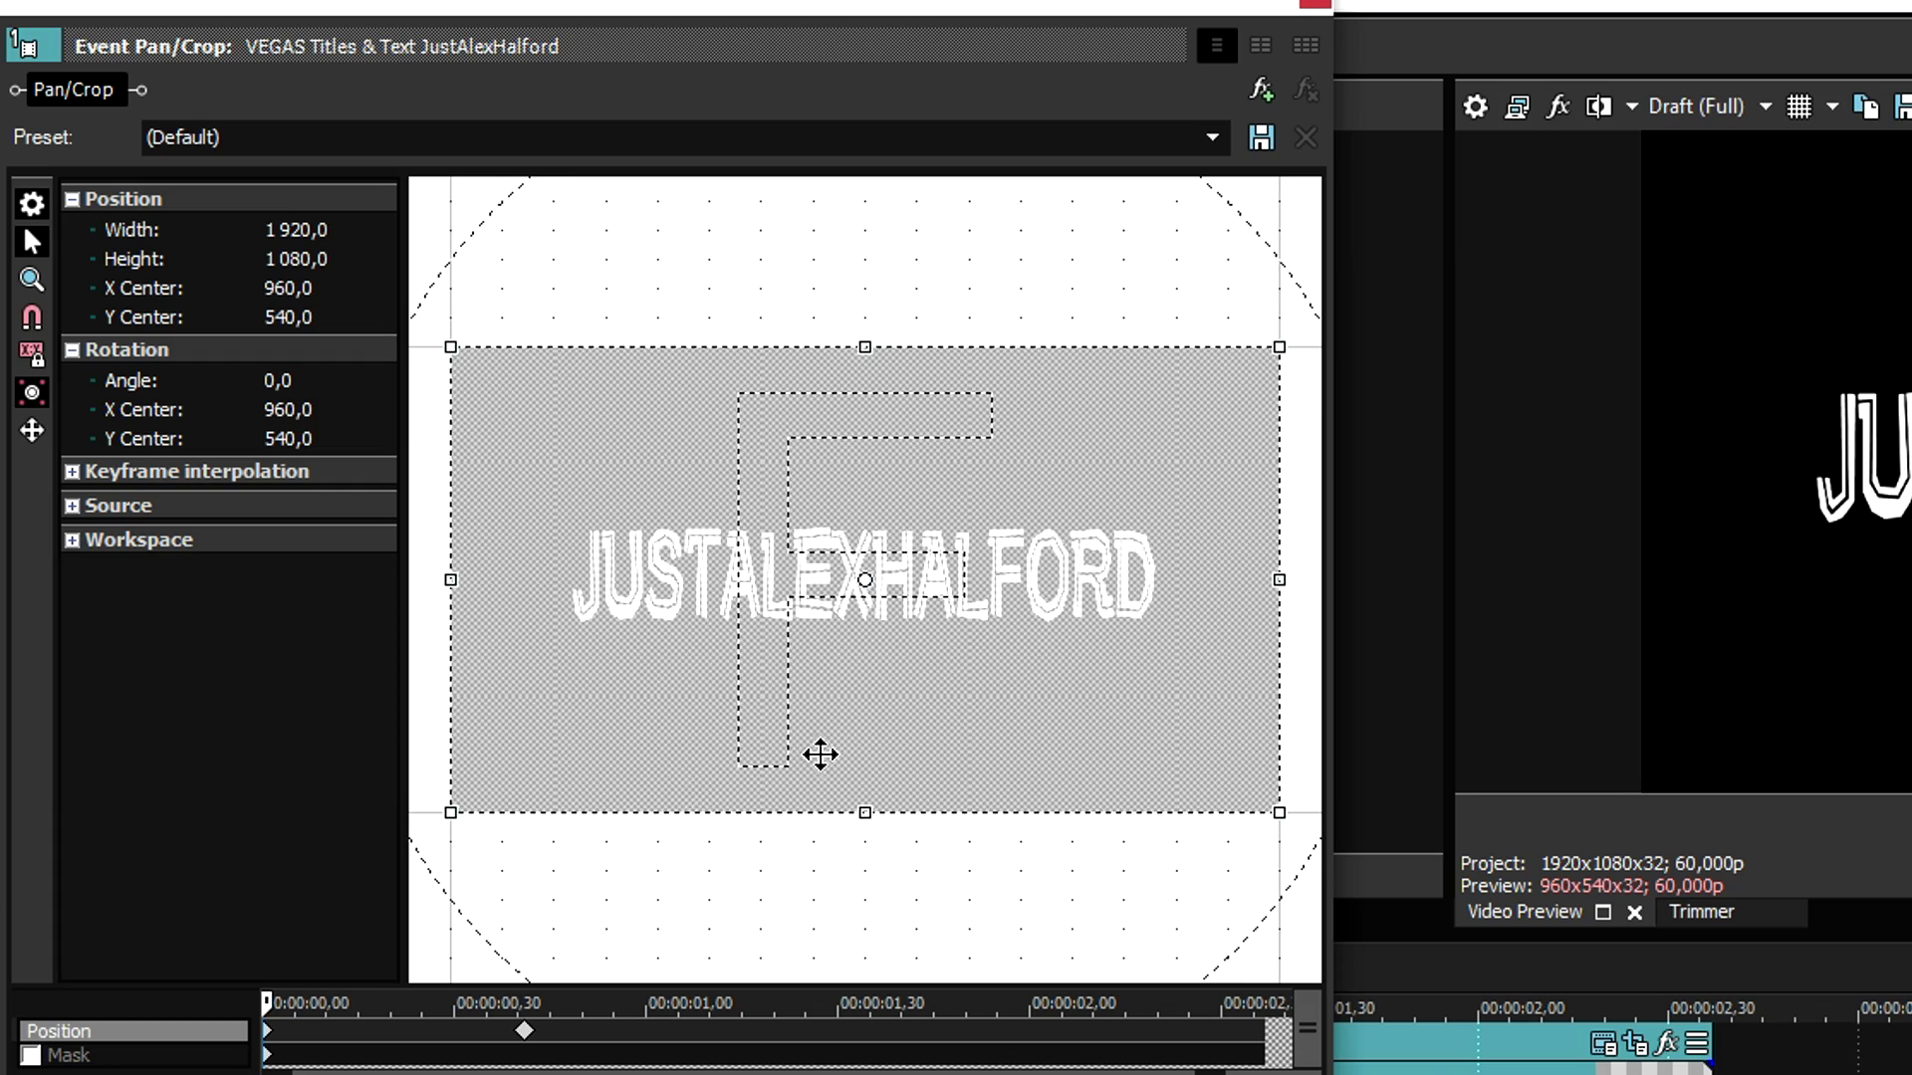
scroll(598, 350, down, 10)
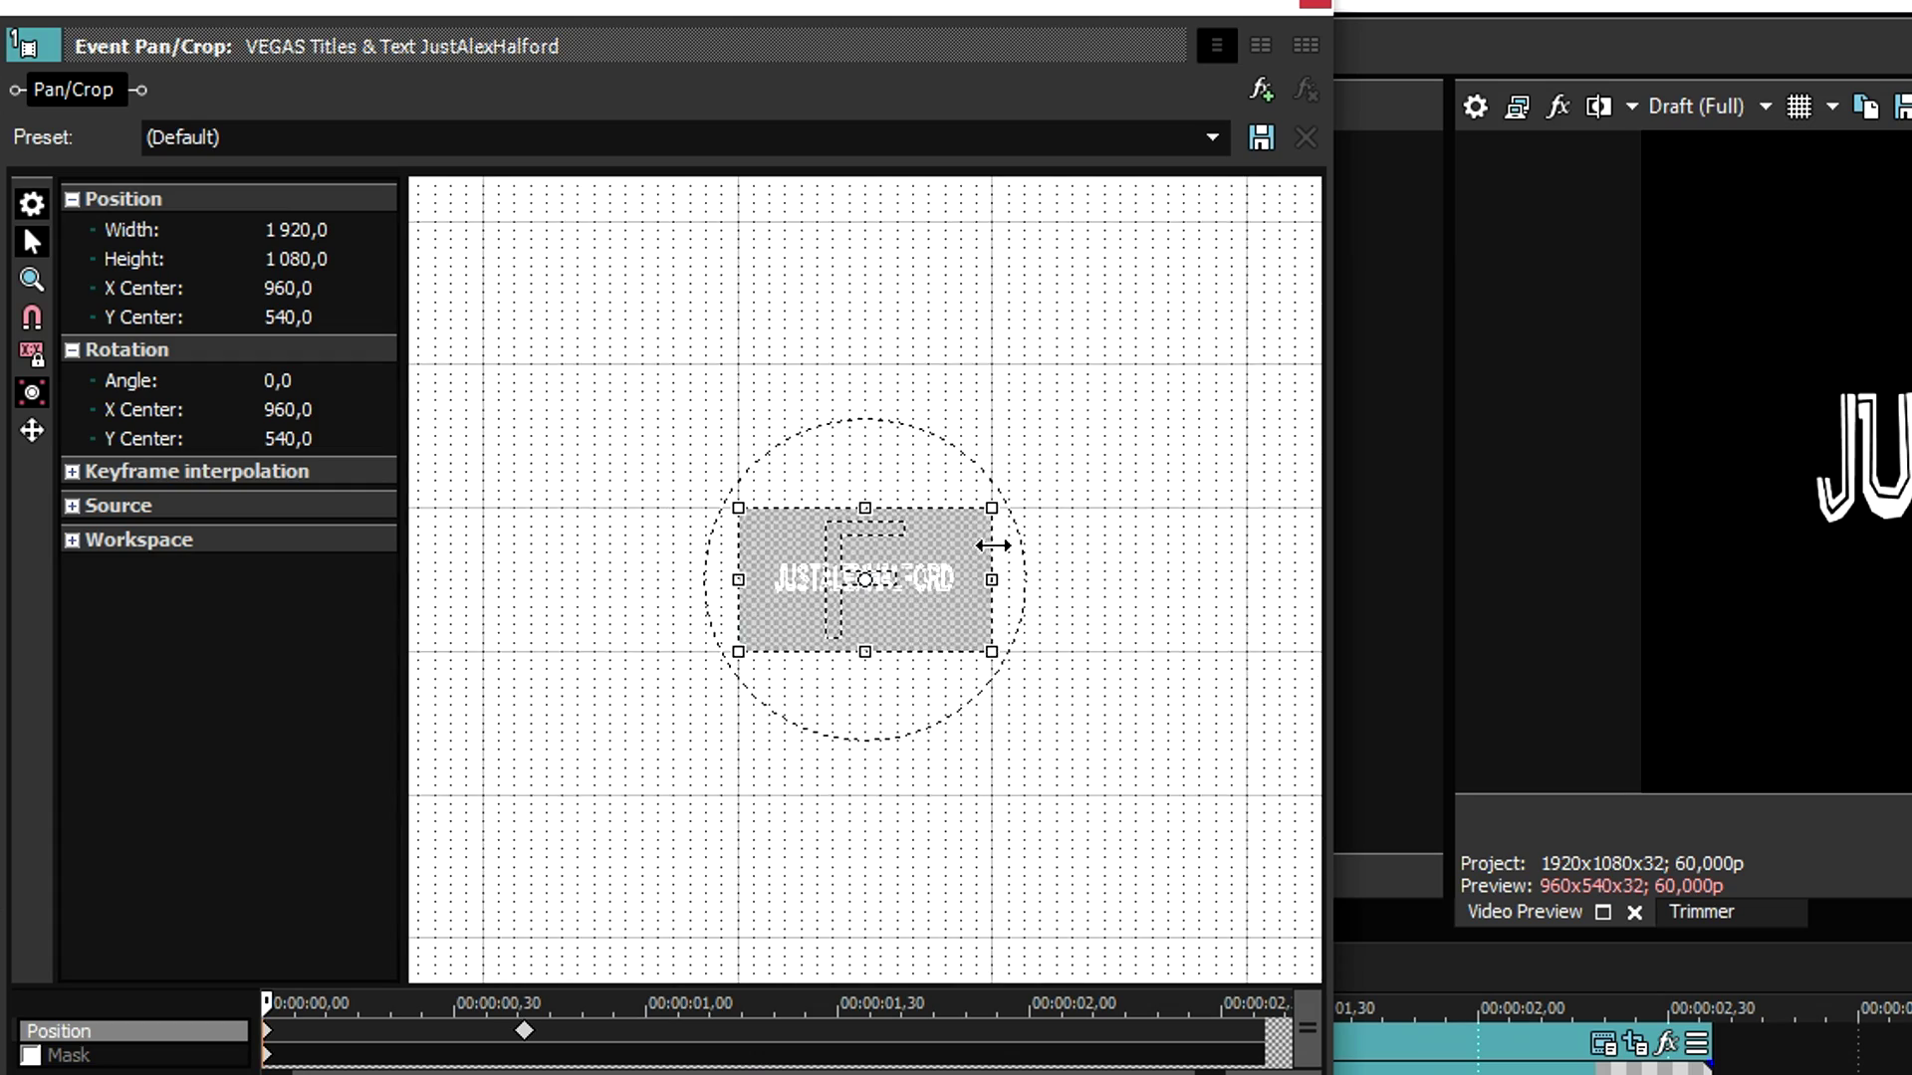
drag(904, 563, 1779, 52)
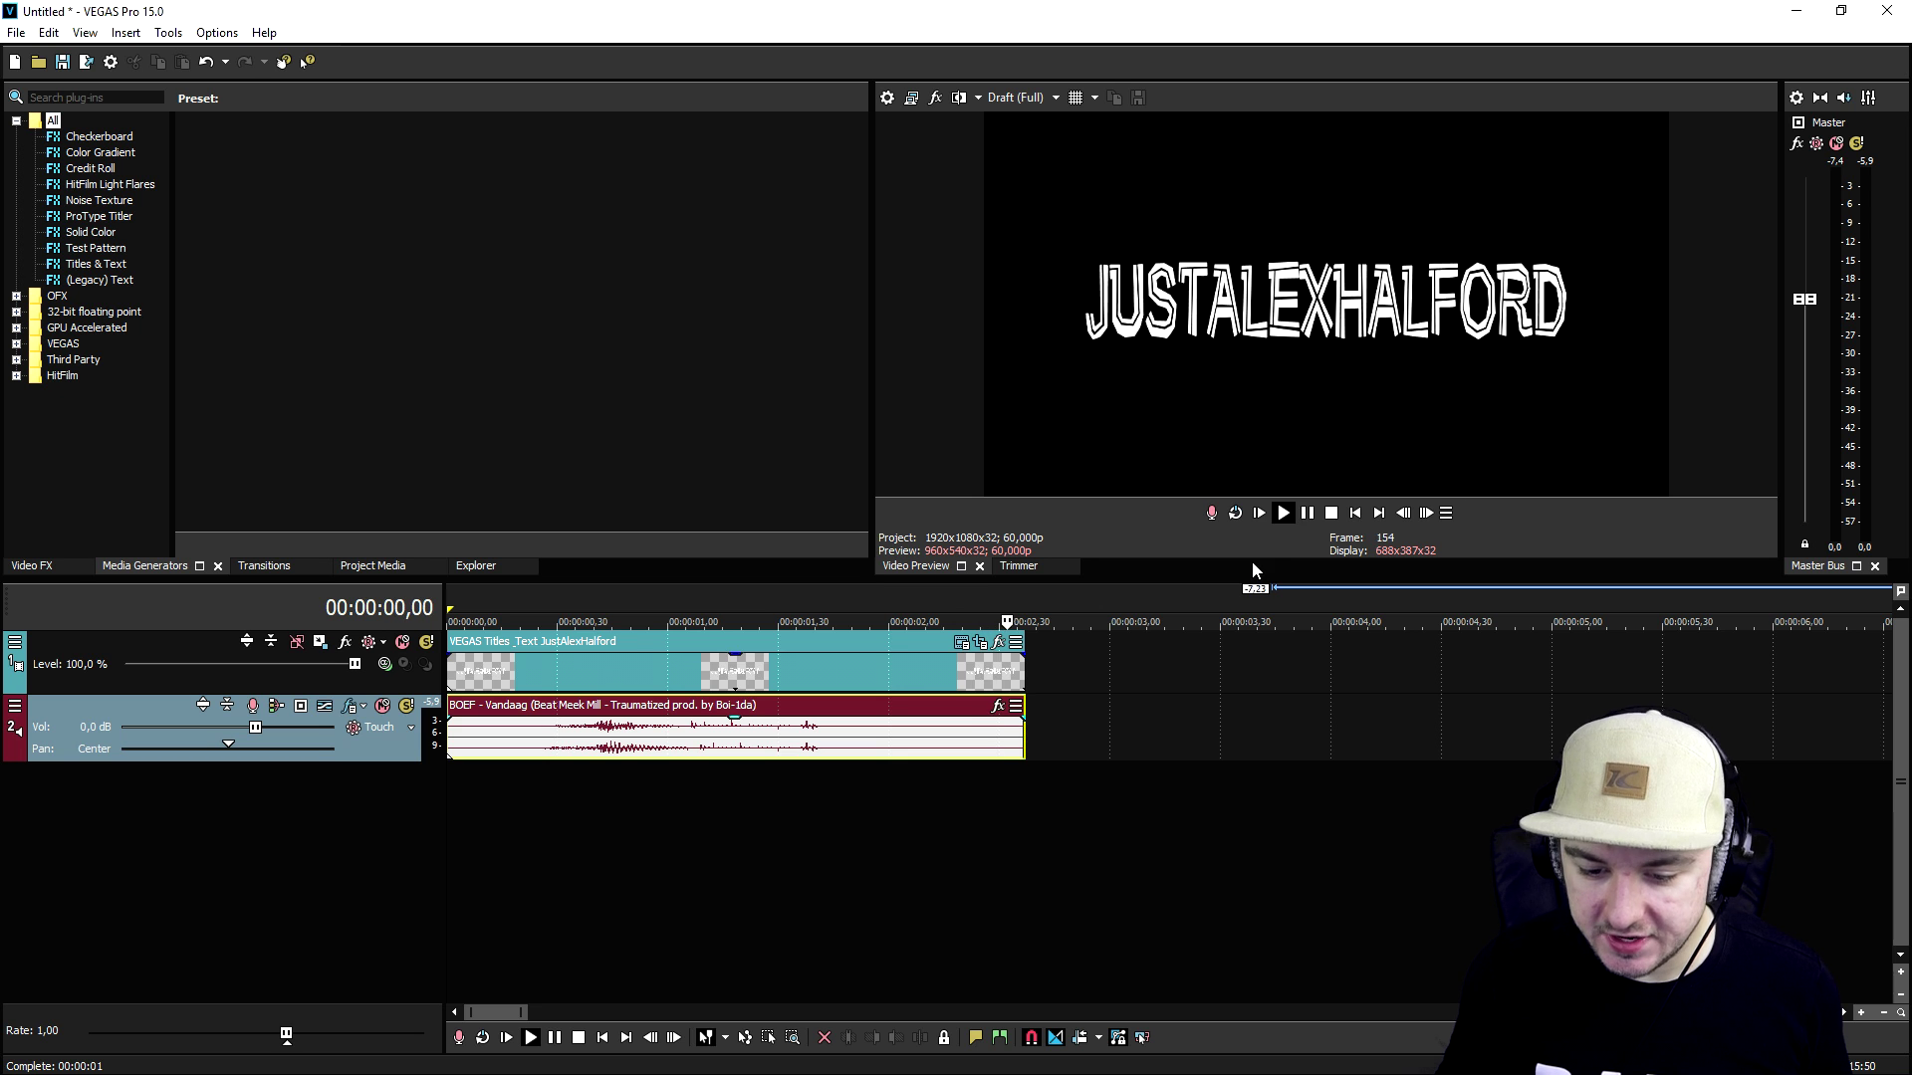
Preview the title's zoom animation from frame 0.
key(space)
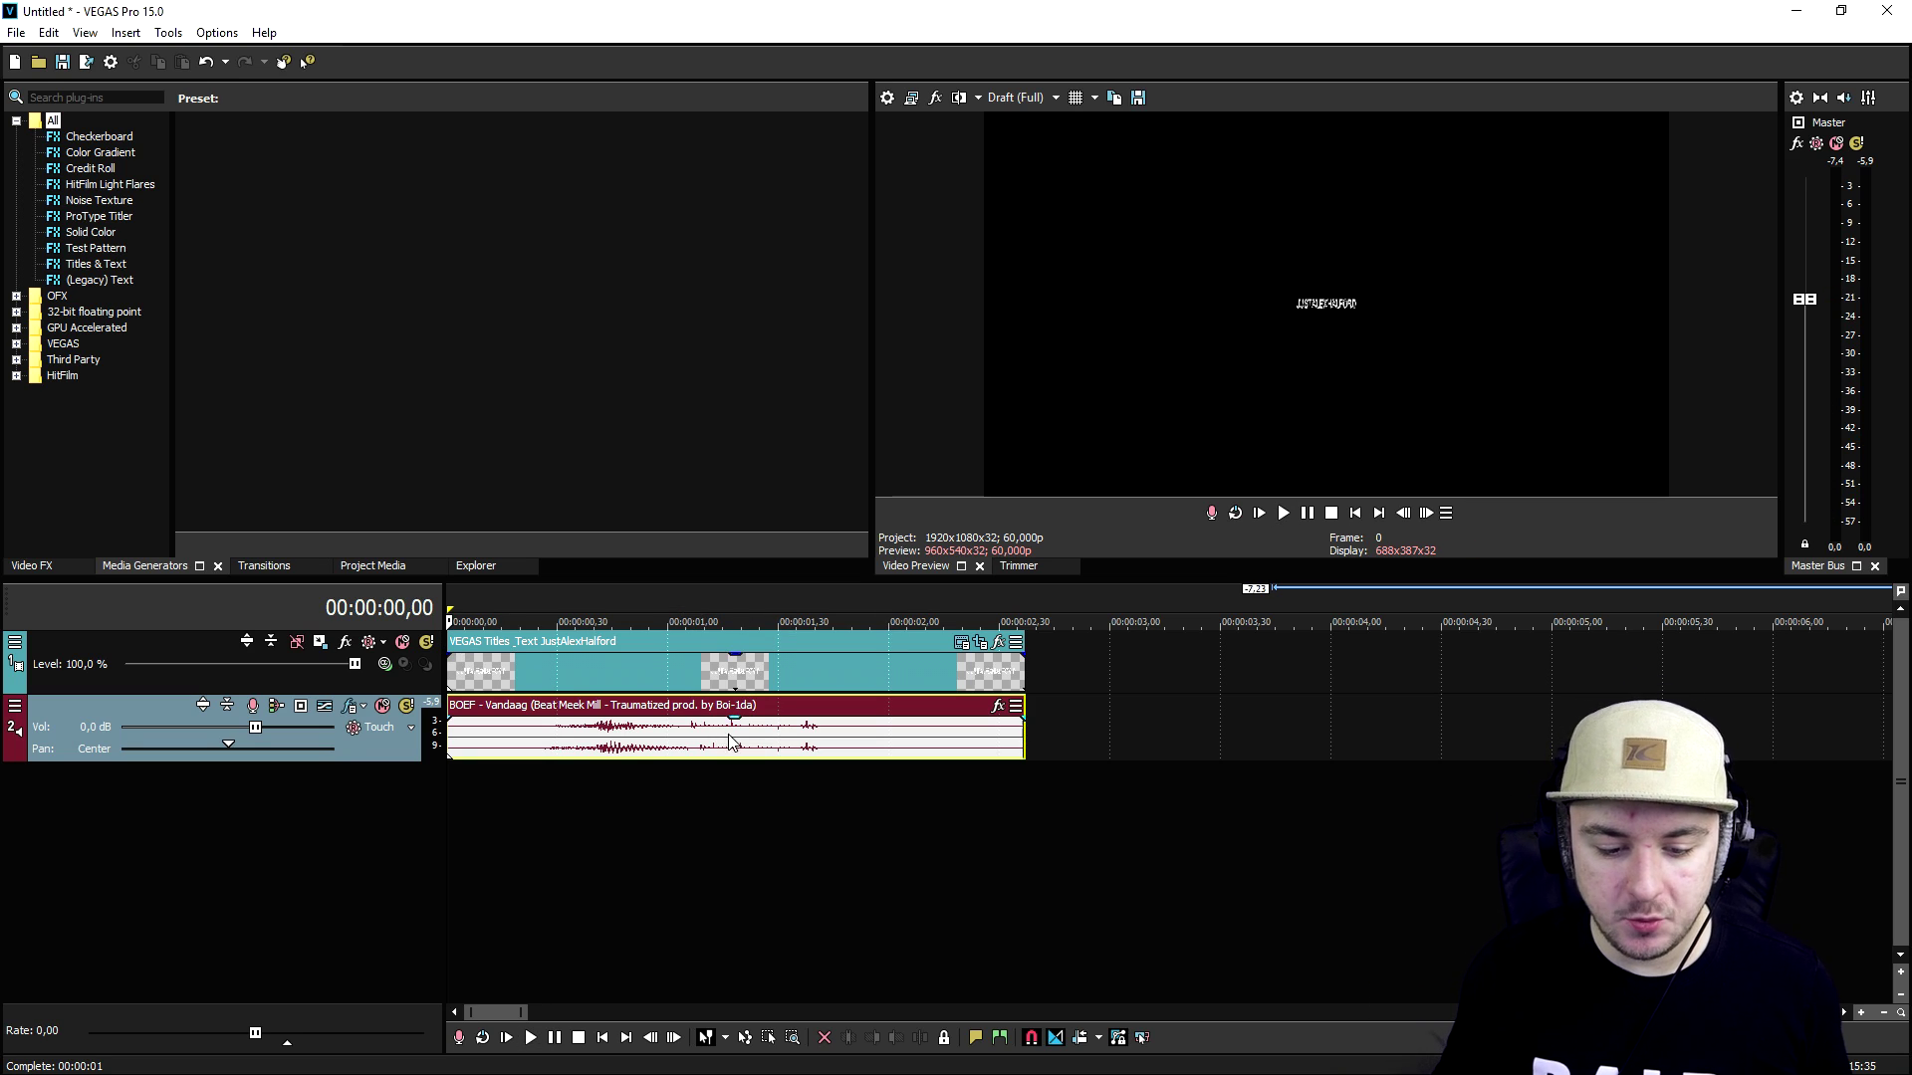
click(634, 681)
key(space)
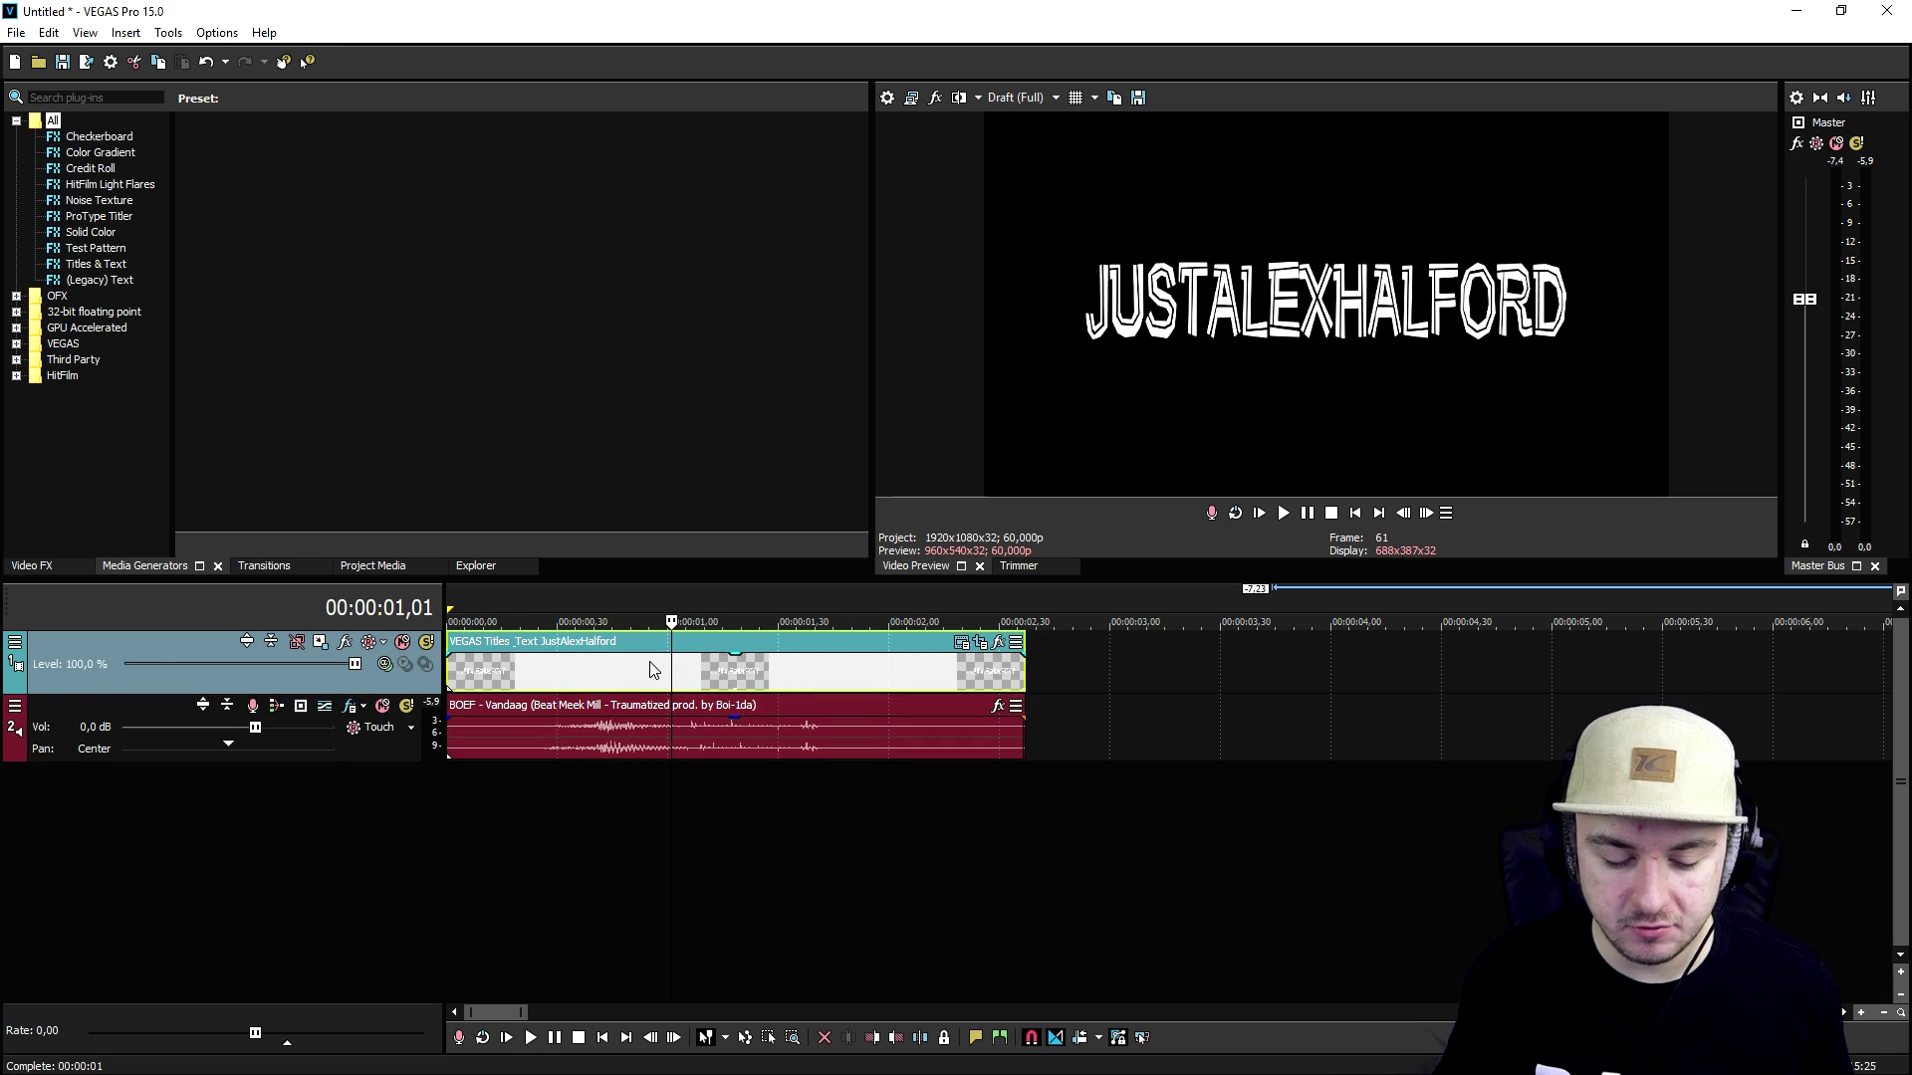
key(space)
Split the title event at 00:00:01,02 and browse the Noise Texture and Checkerboard generators.
click(675, 666)
key(space)
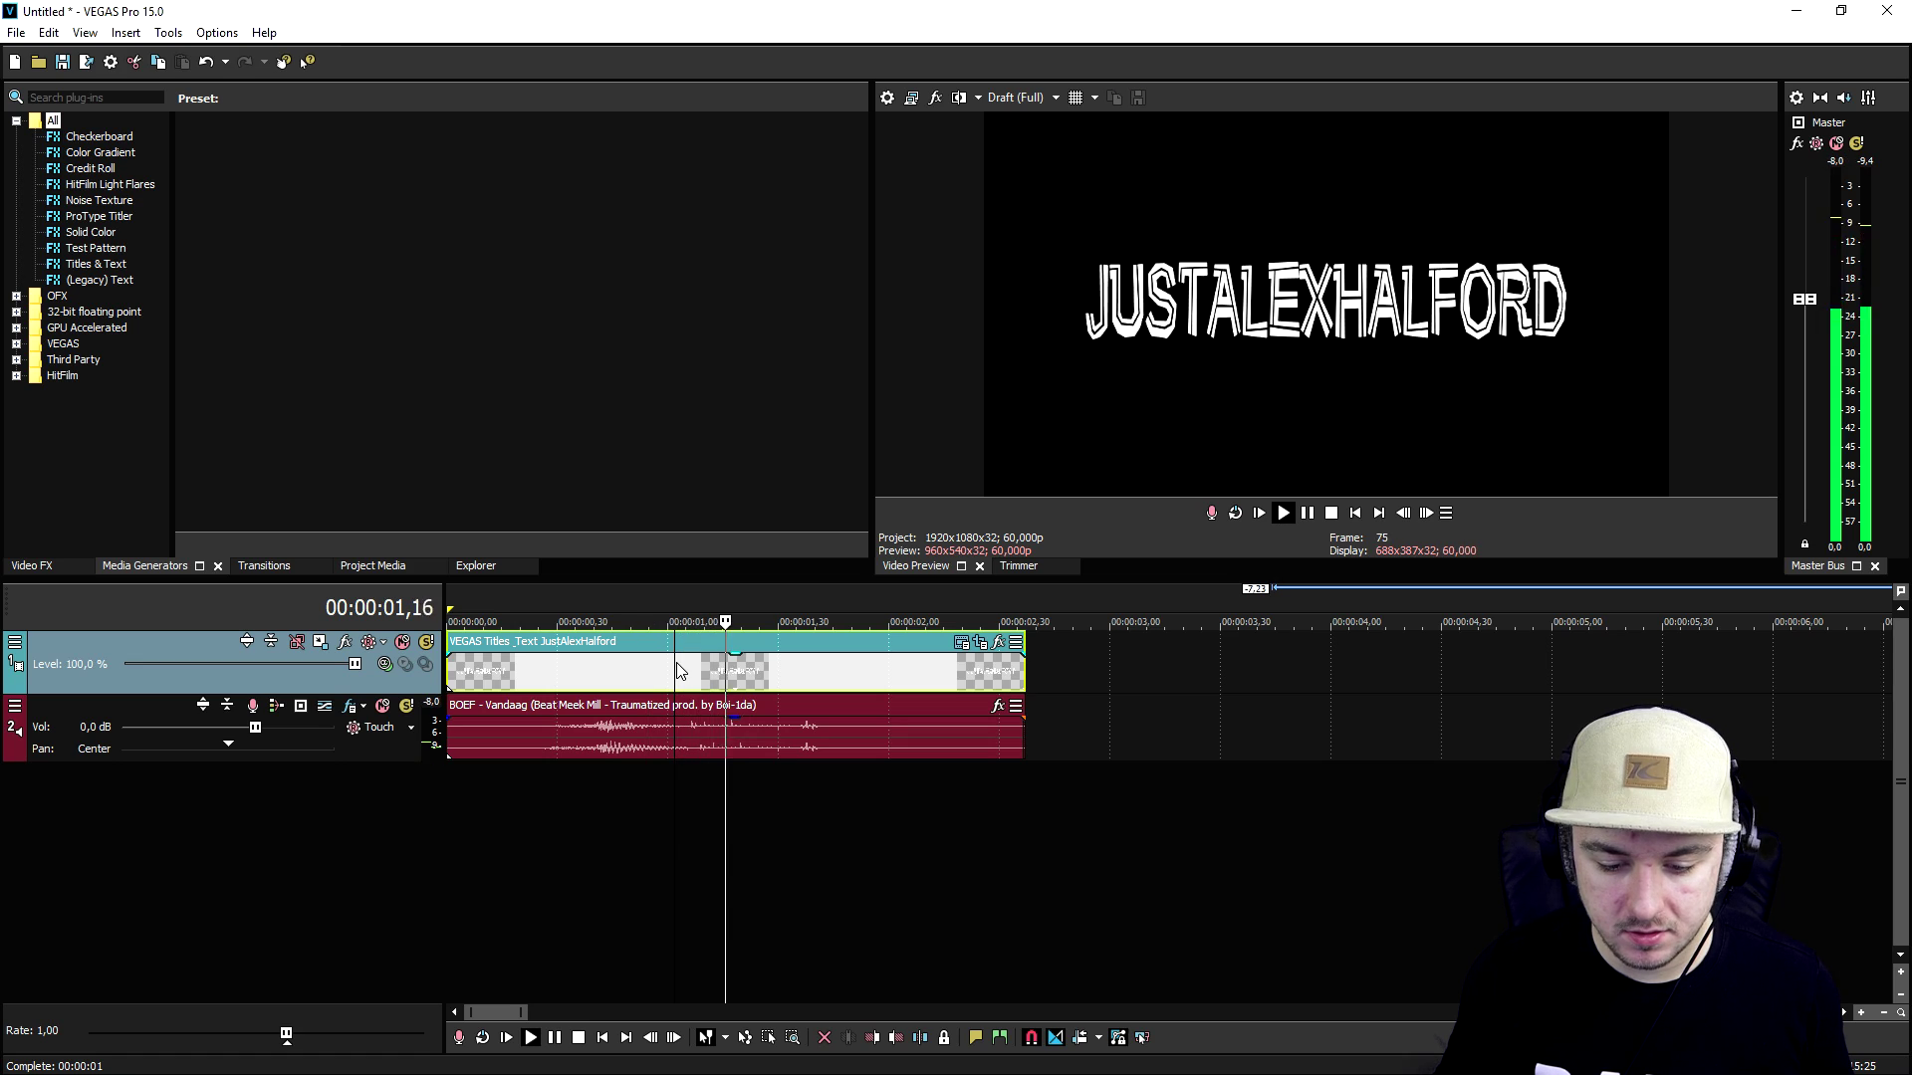
key(space)
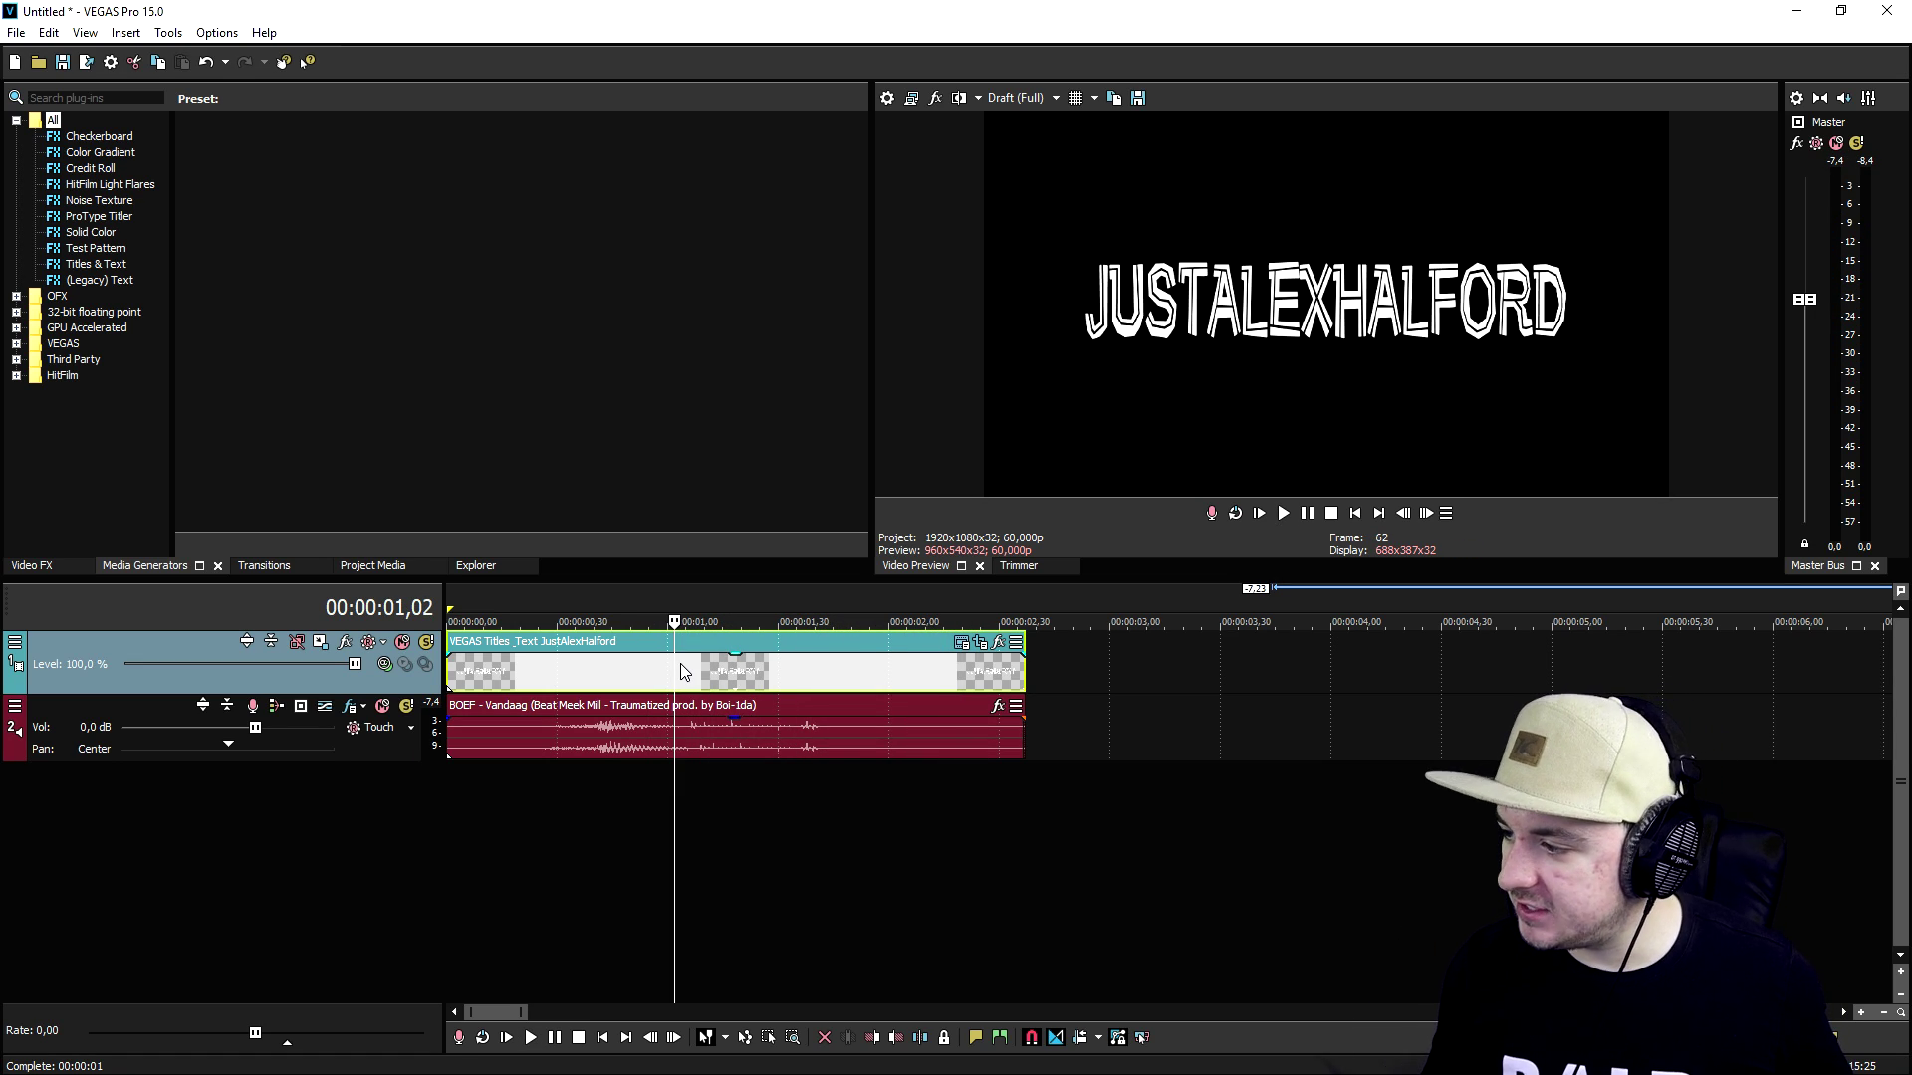
key(s)
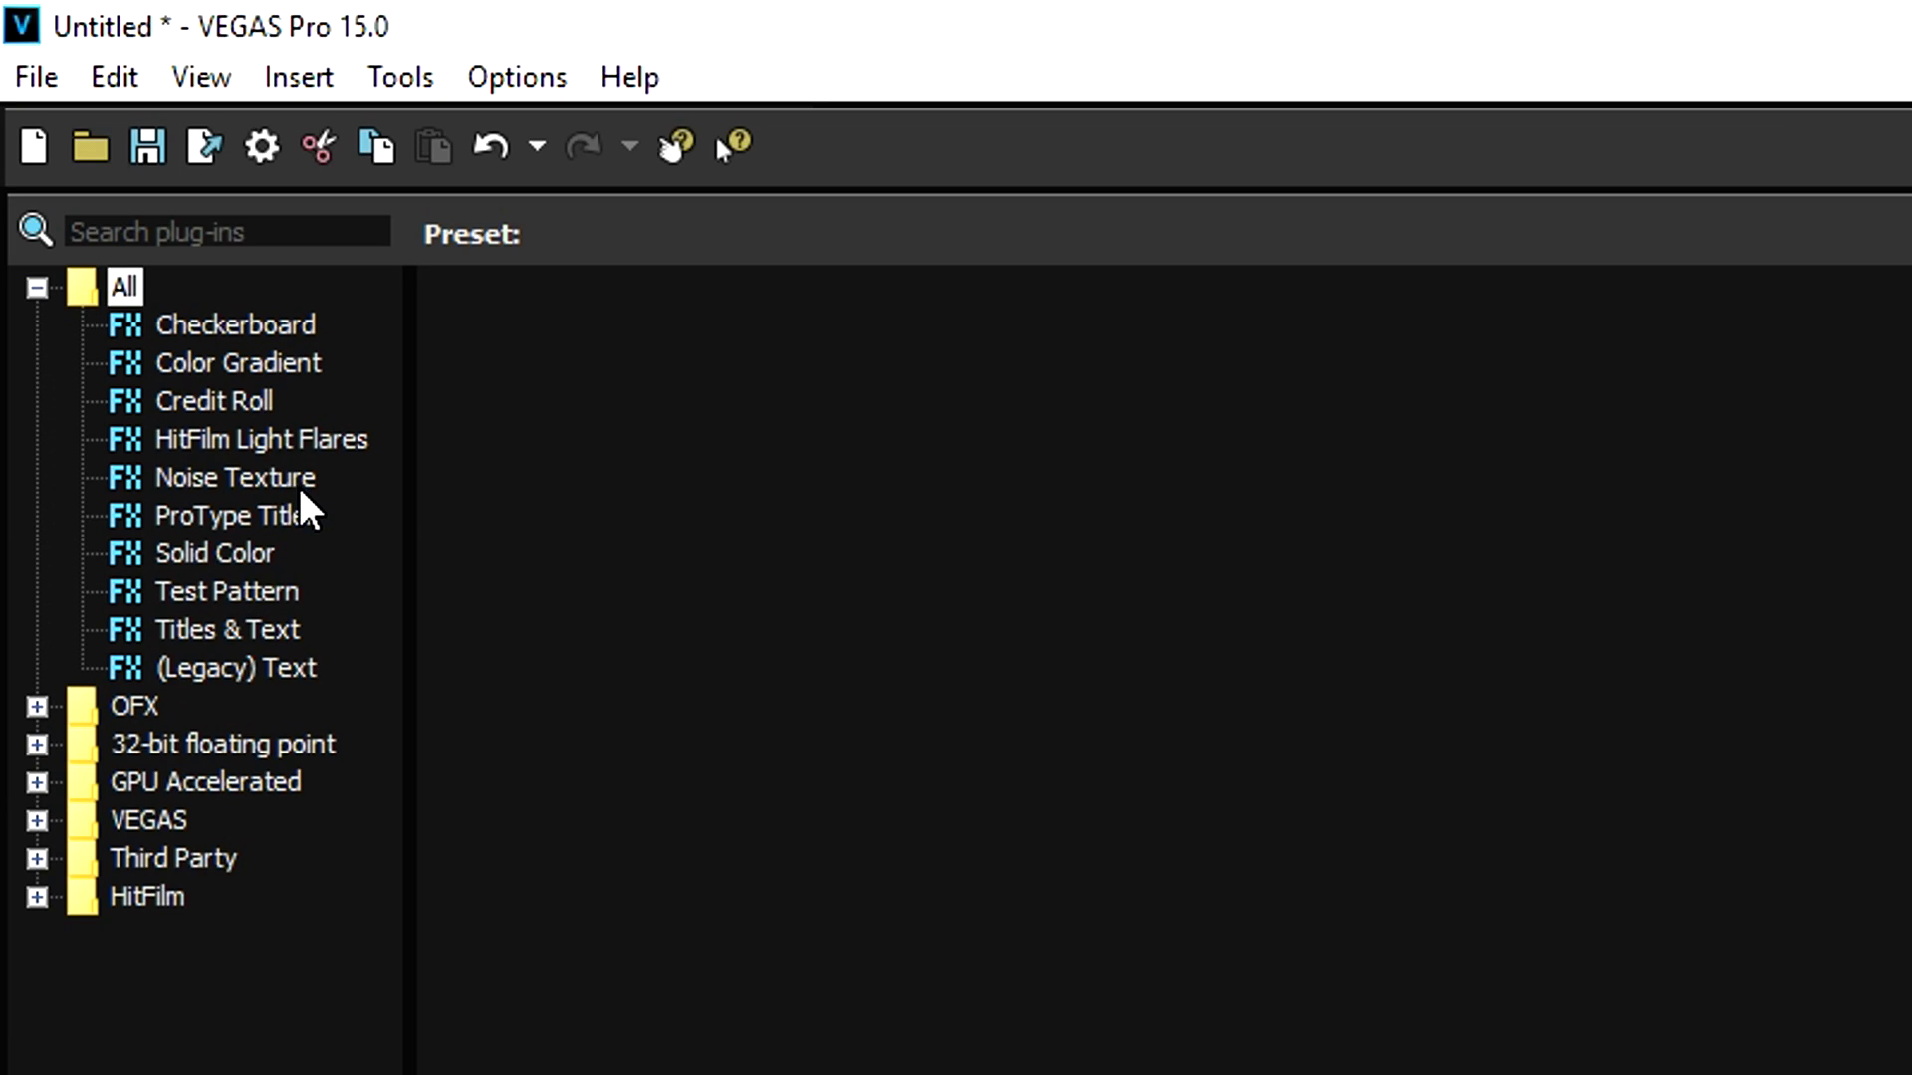
click(289, 480)
click(249, 327)
Insert a SMPTE Bars (NTSC) test pattern on a new top track, starting near 1 second.
click(259, 364)
click(249, 401)
click(304, 453)
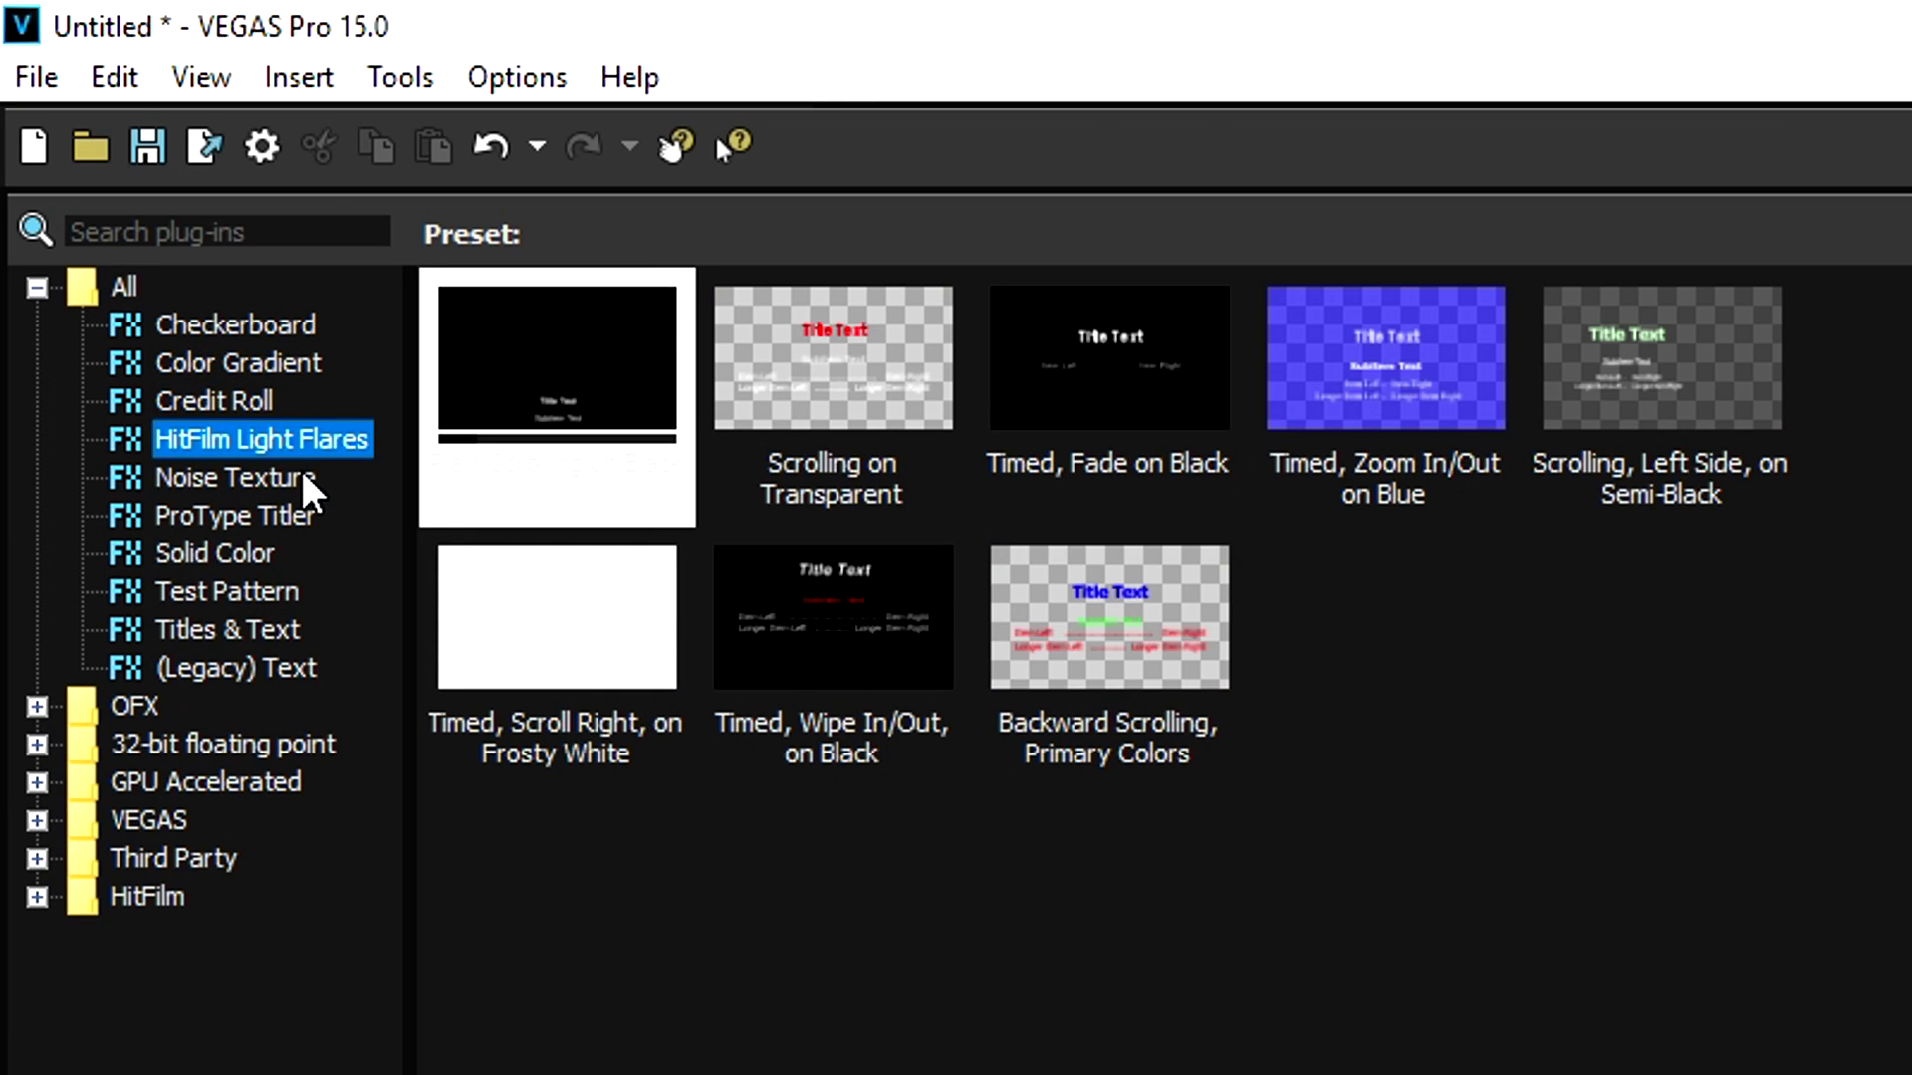
click(298, 486)
click(283, 522)
click(278, 558)
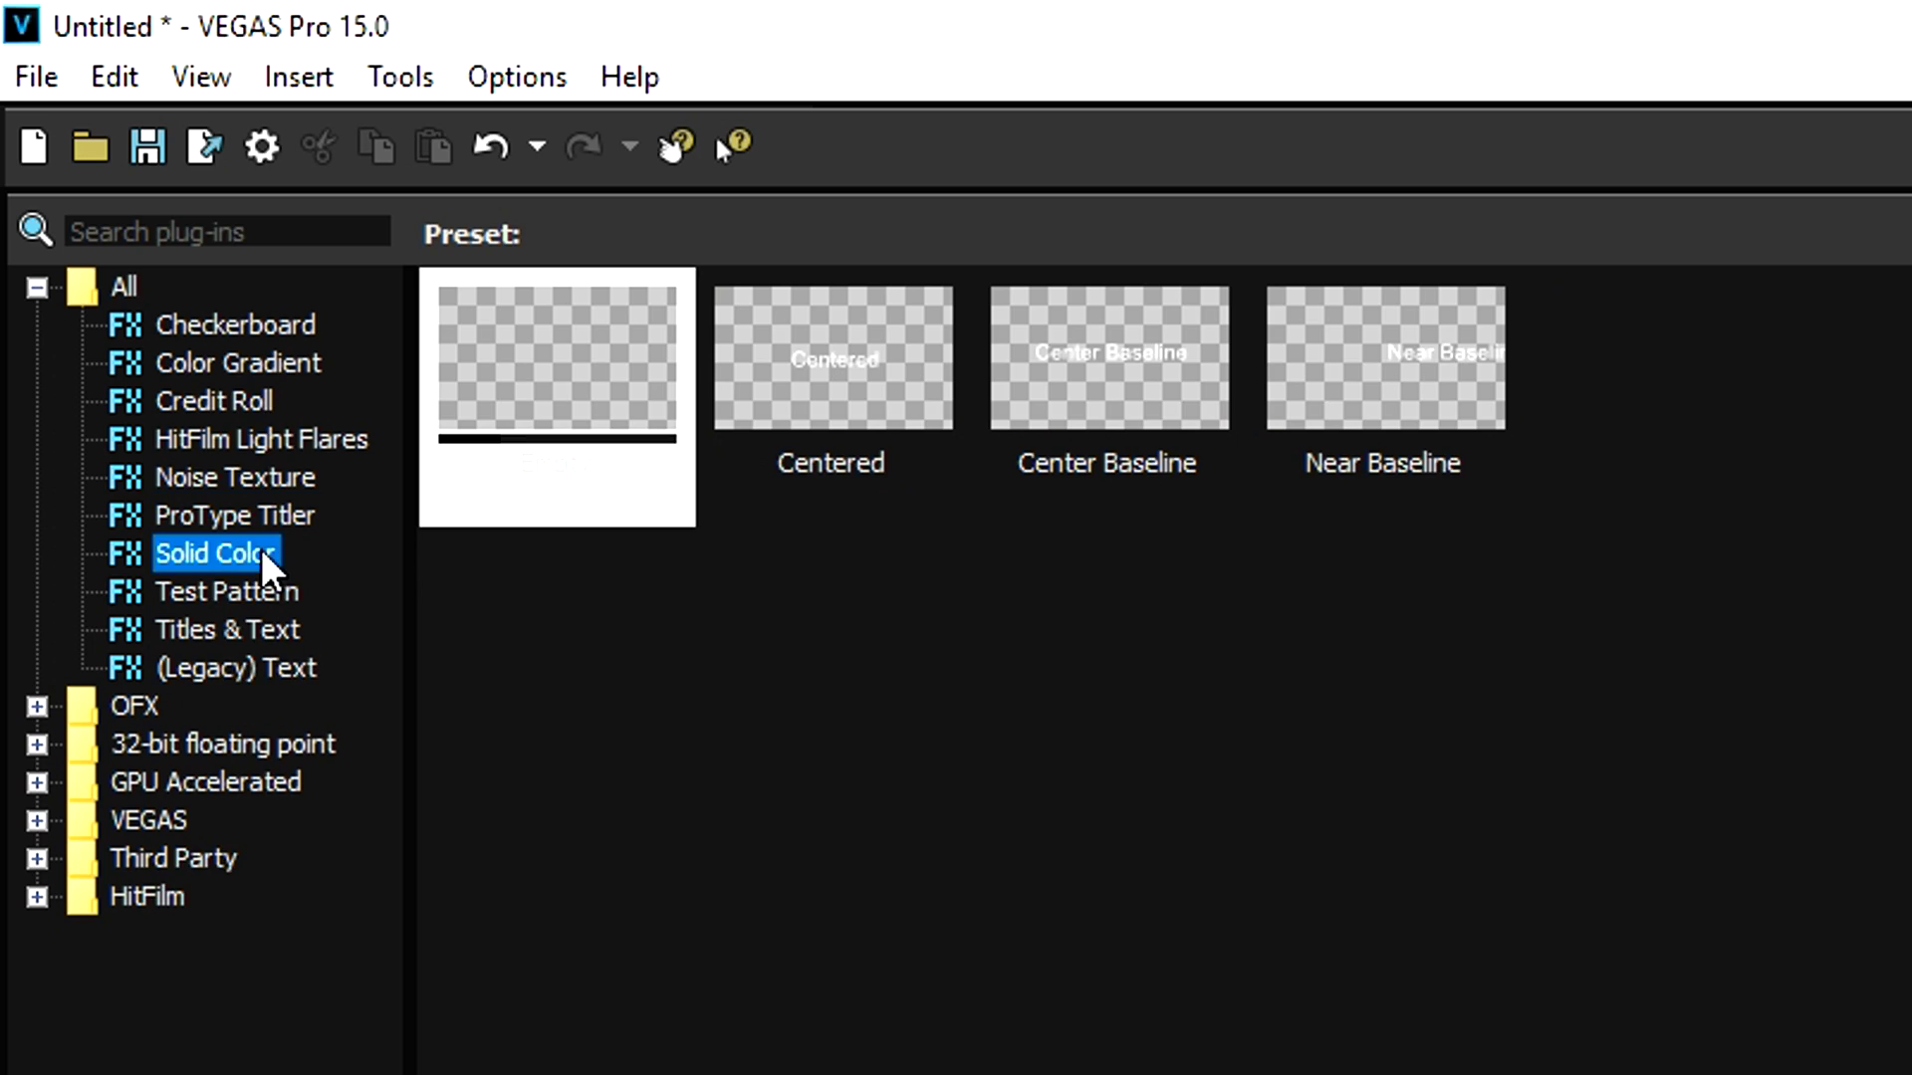
click(289, 592)
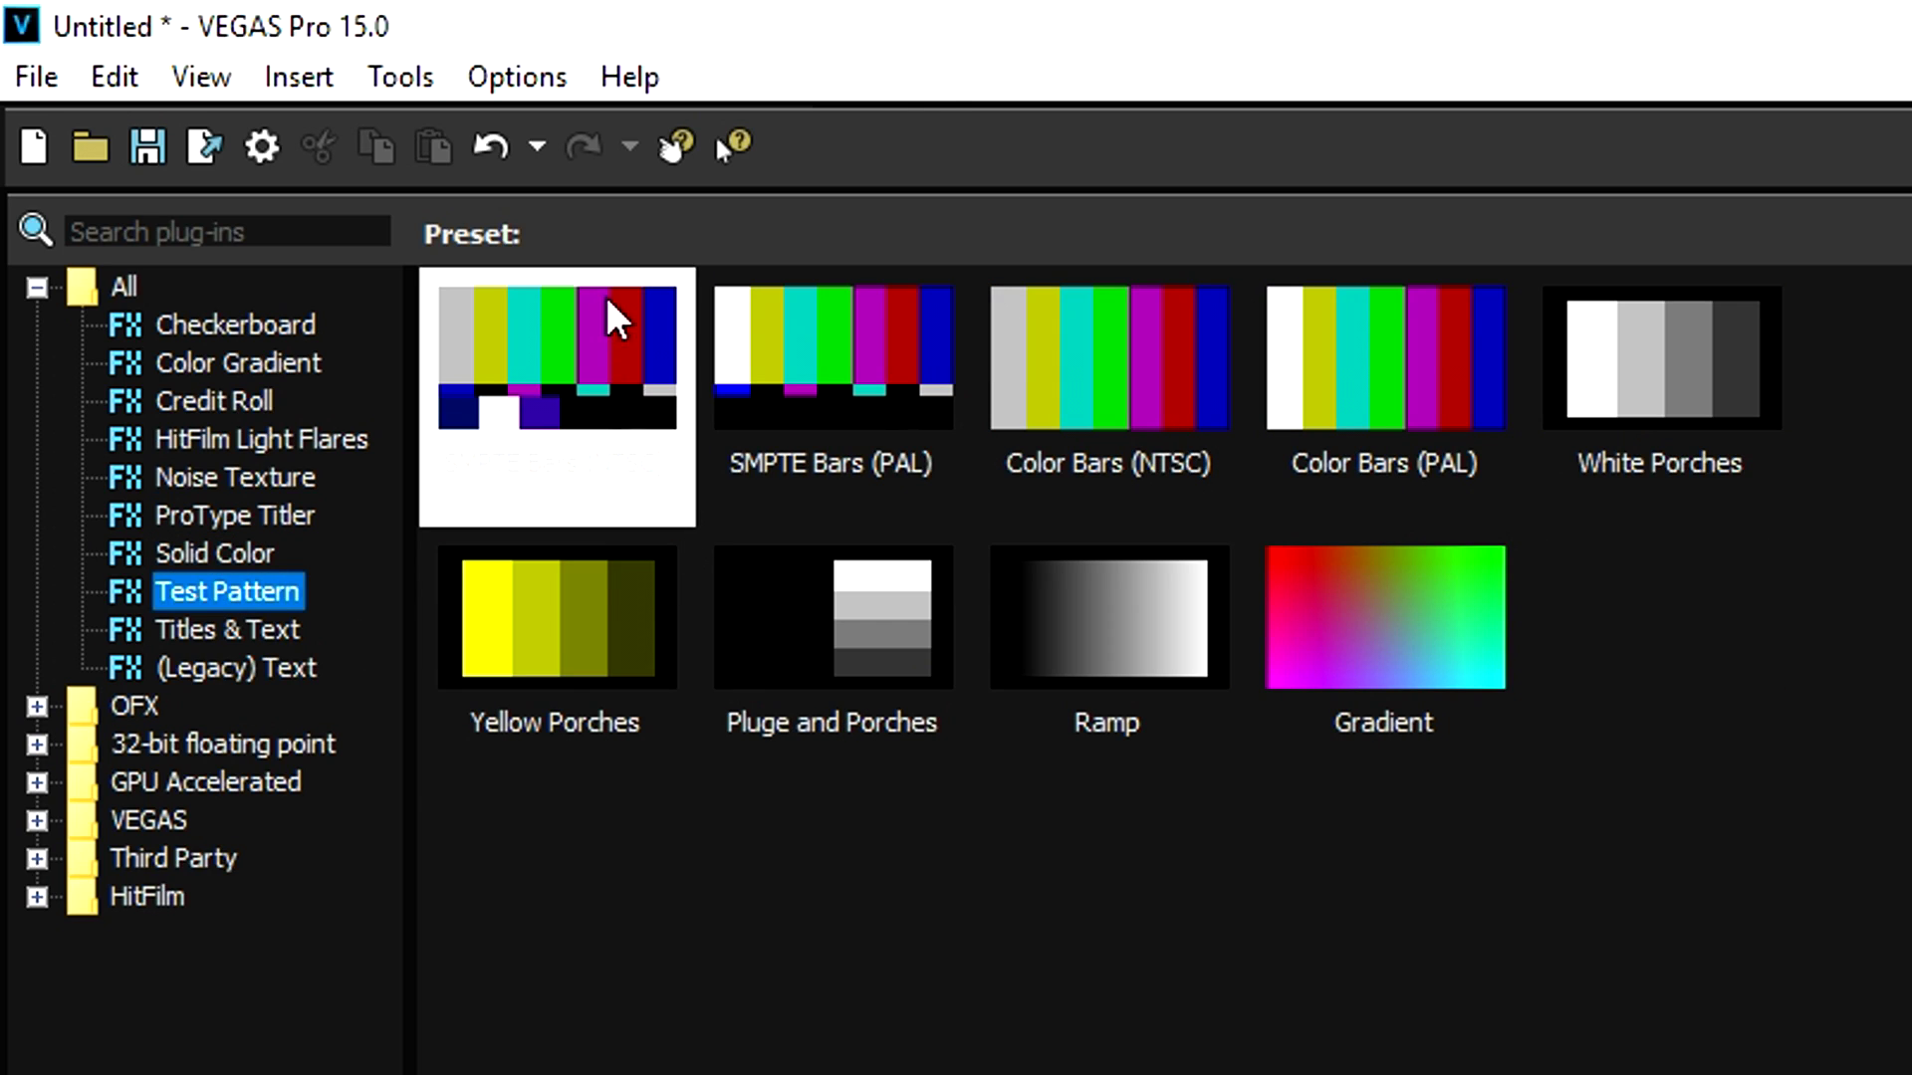
double_click(555, 355)
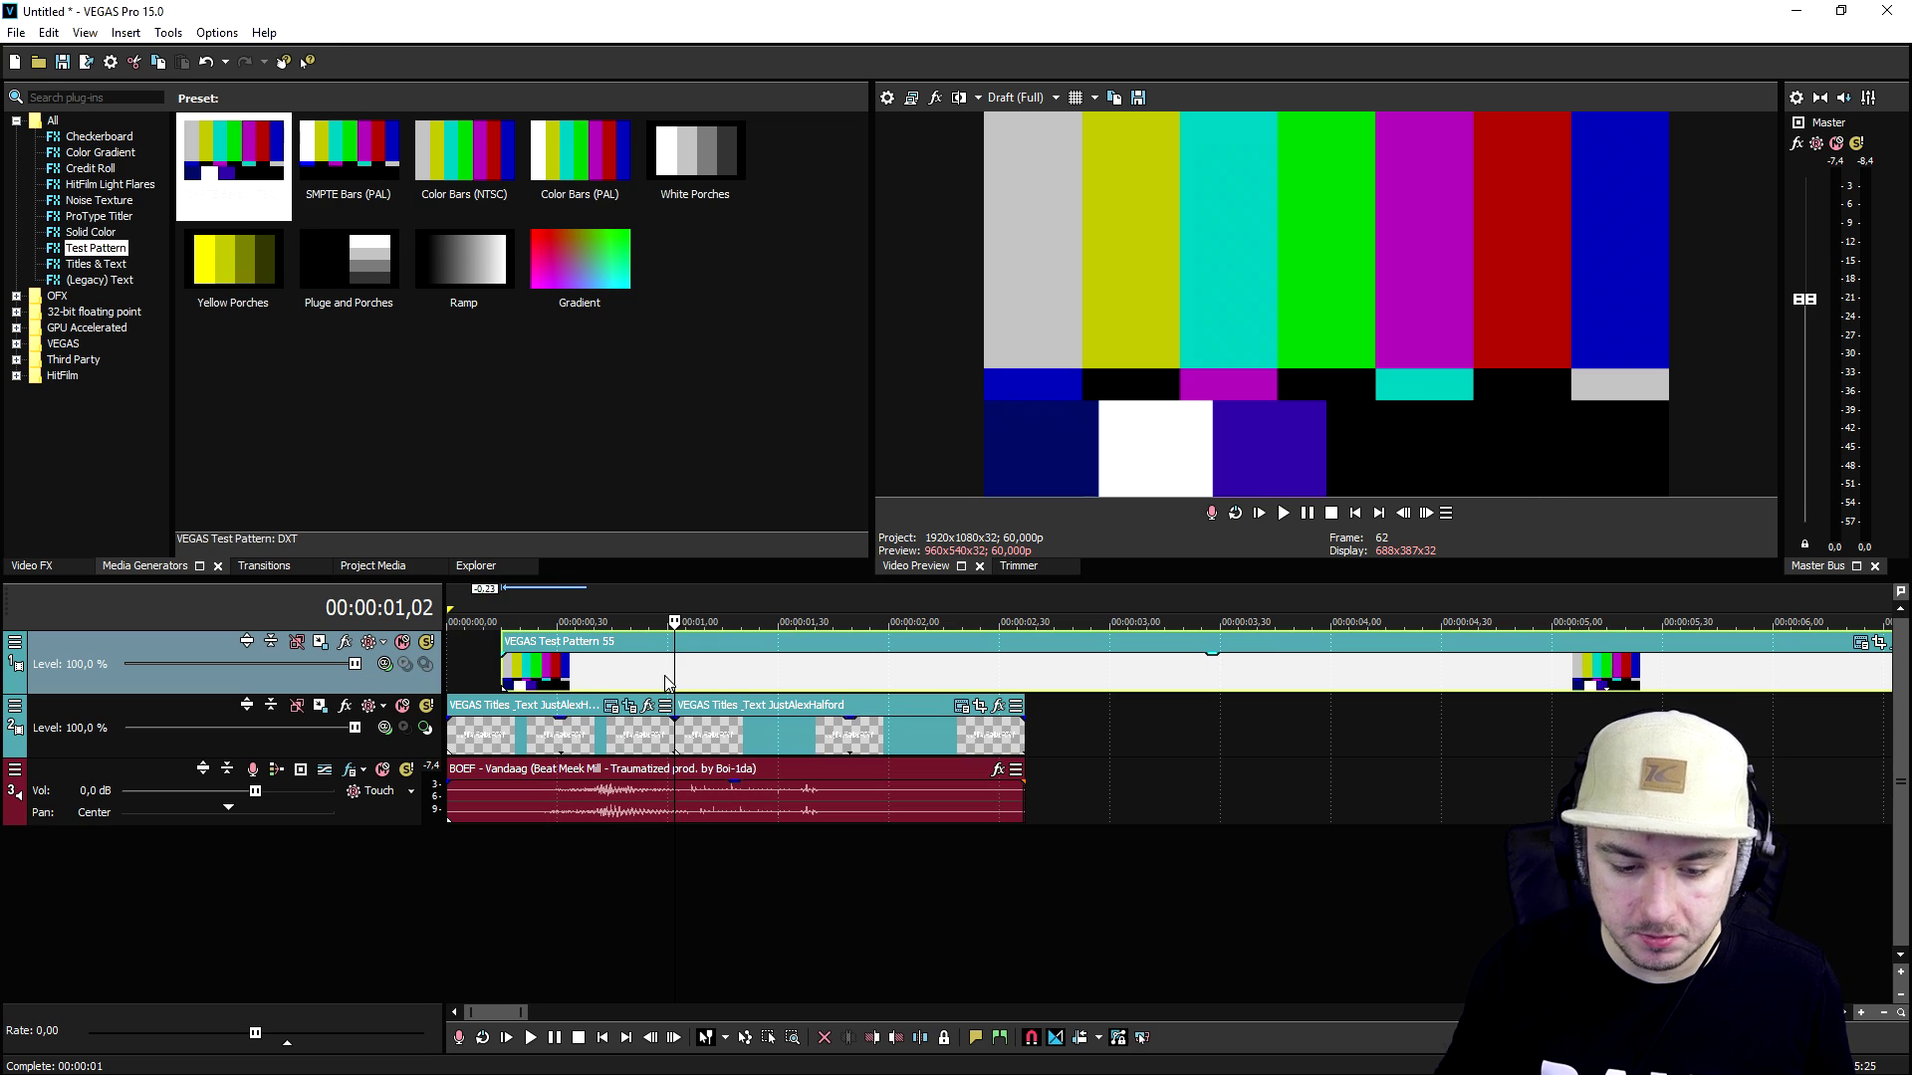
mouse_move(667, 684)
mouse_down()
mouse_move(649, 674)
mouse_move(840, 662)
mouse_move(608, 667)
mouse_move(702, 668)
mouse_move(681, 667)
mouse_up()
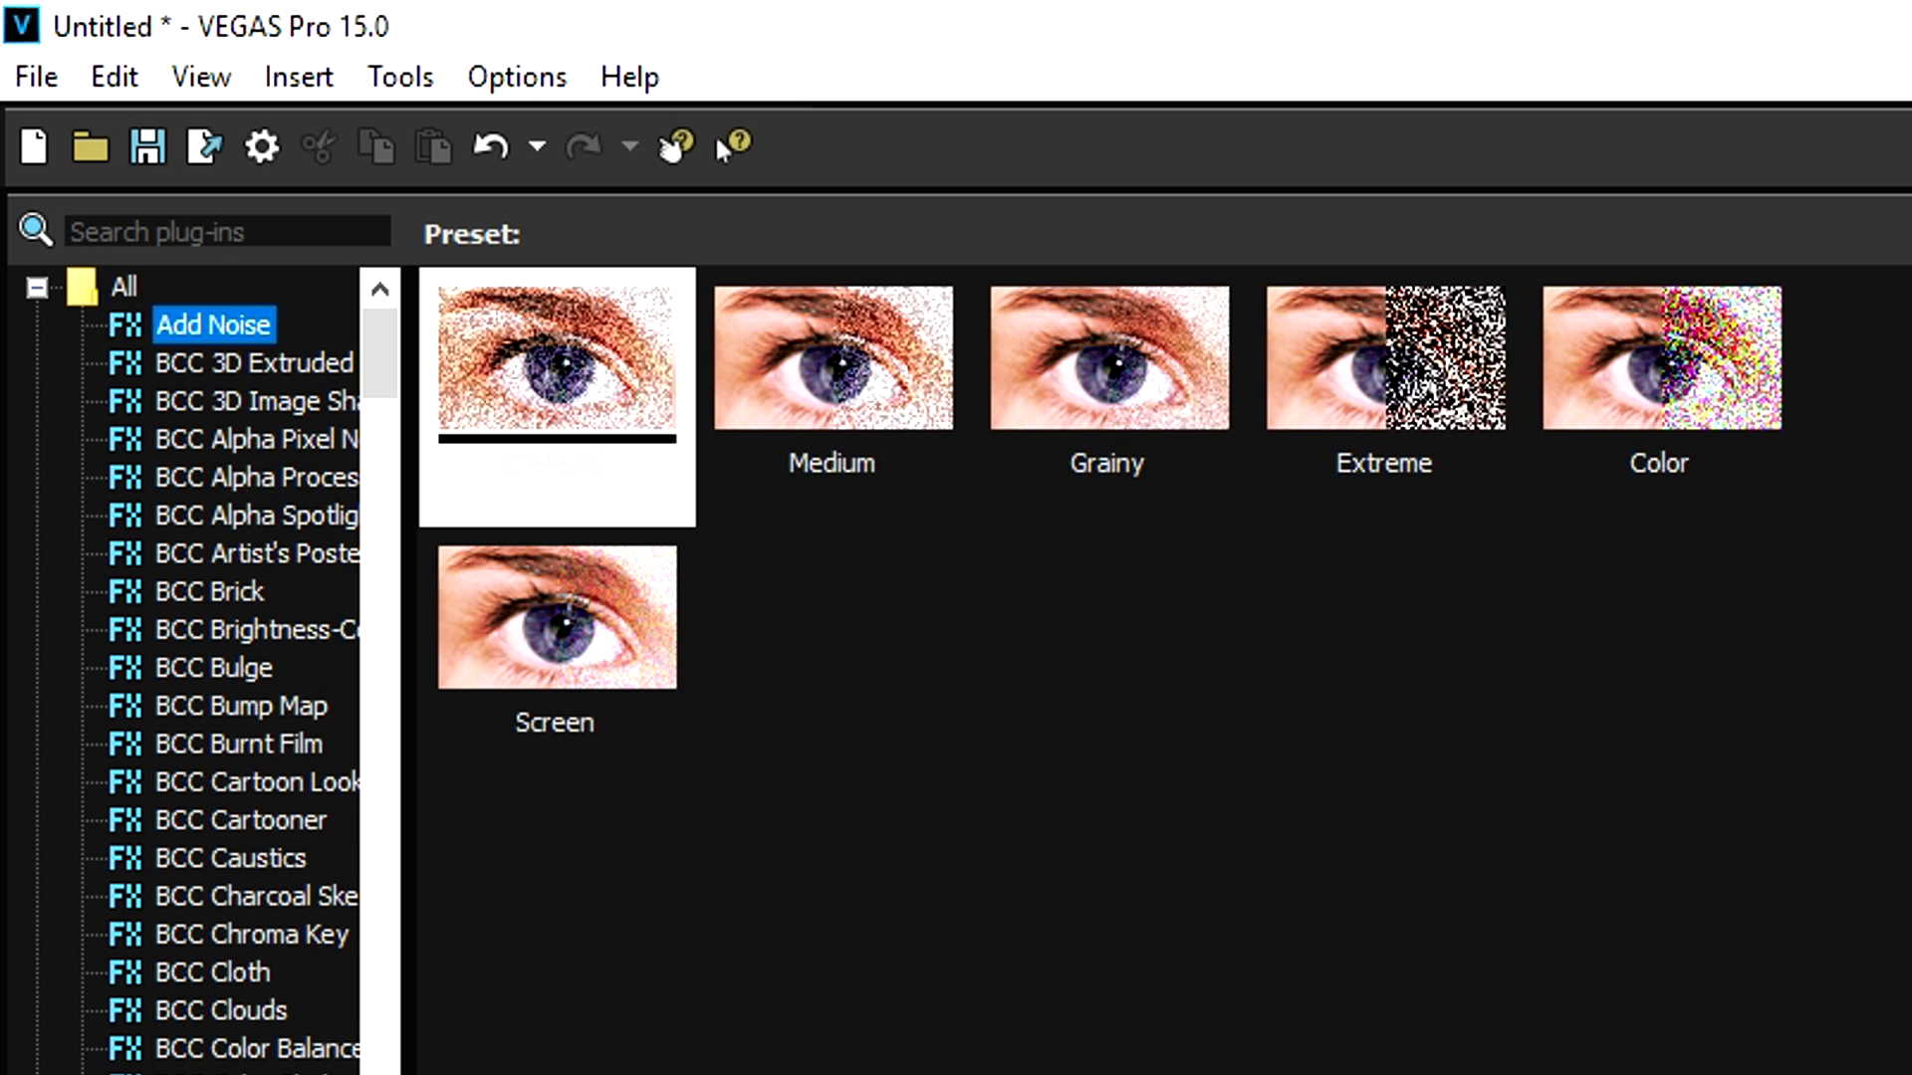
Apply the TV Simulator effect to the test-pattern event.
scroll(213, 1054, down, 20)
scroll(273, 887, down, 20)
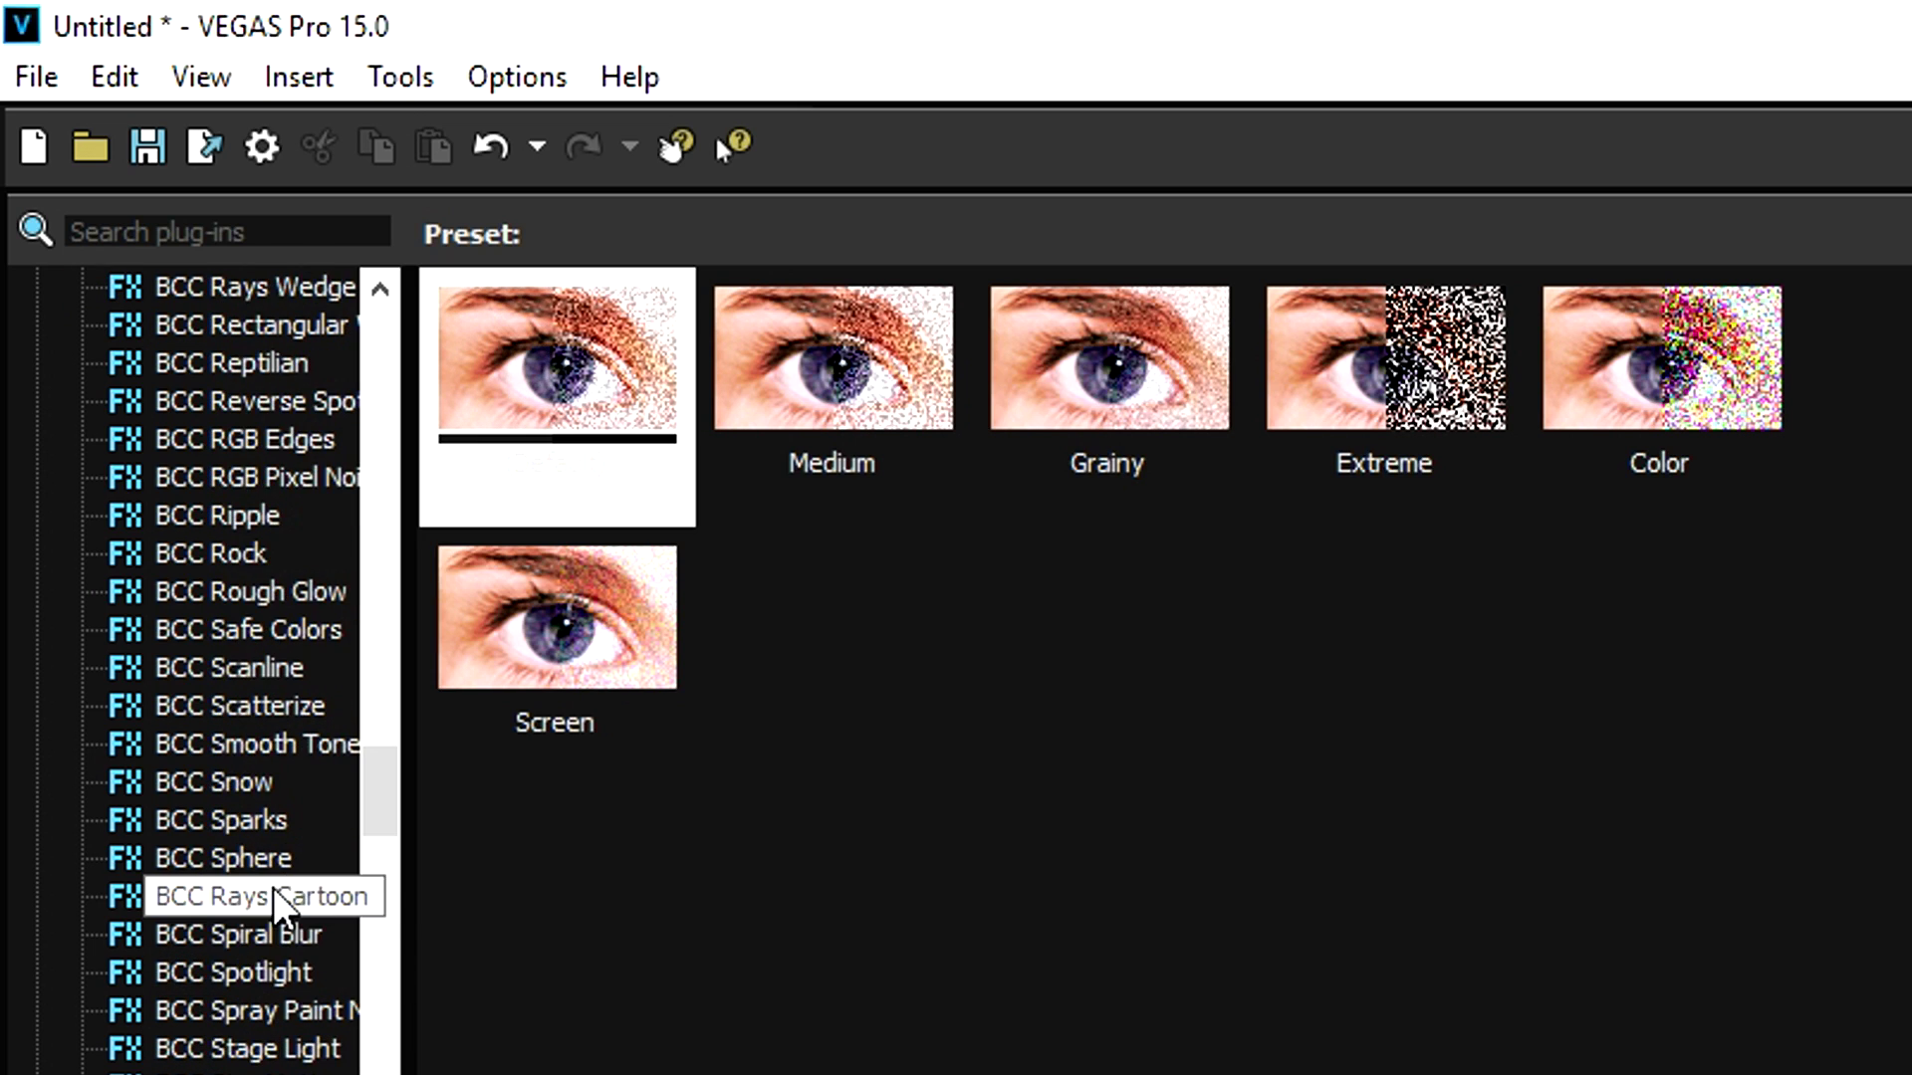
scroll(273, 895, down, 15)
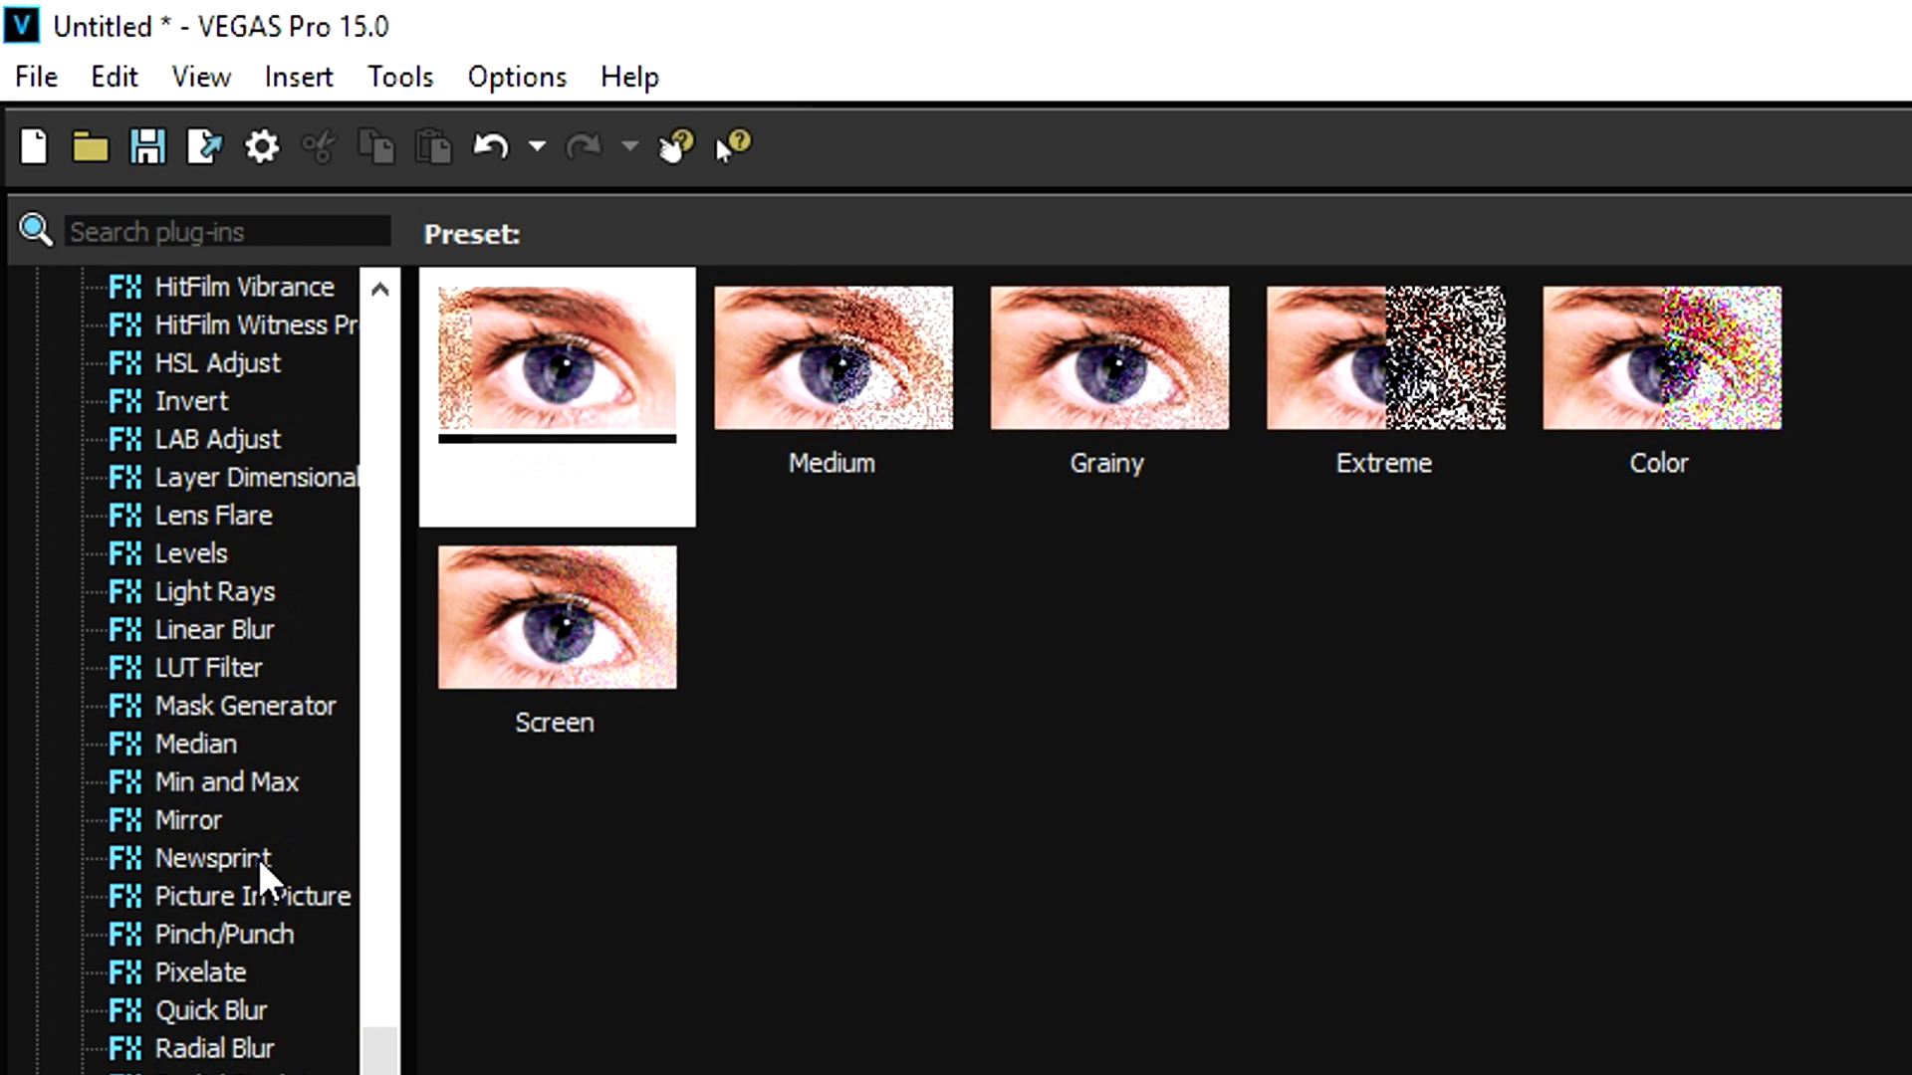
click(240, 747)
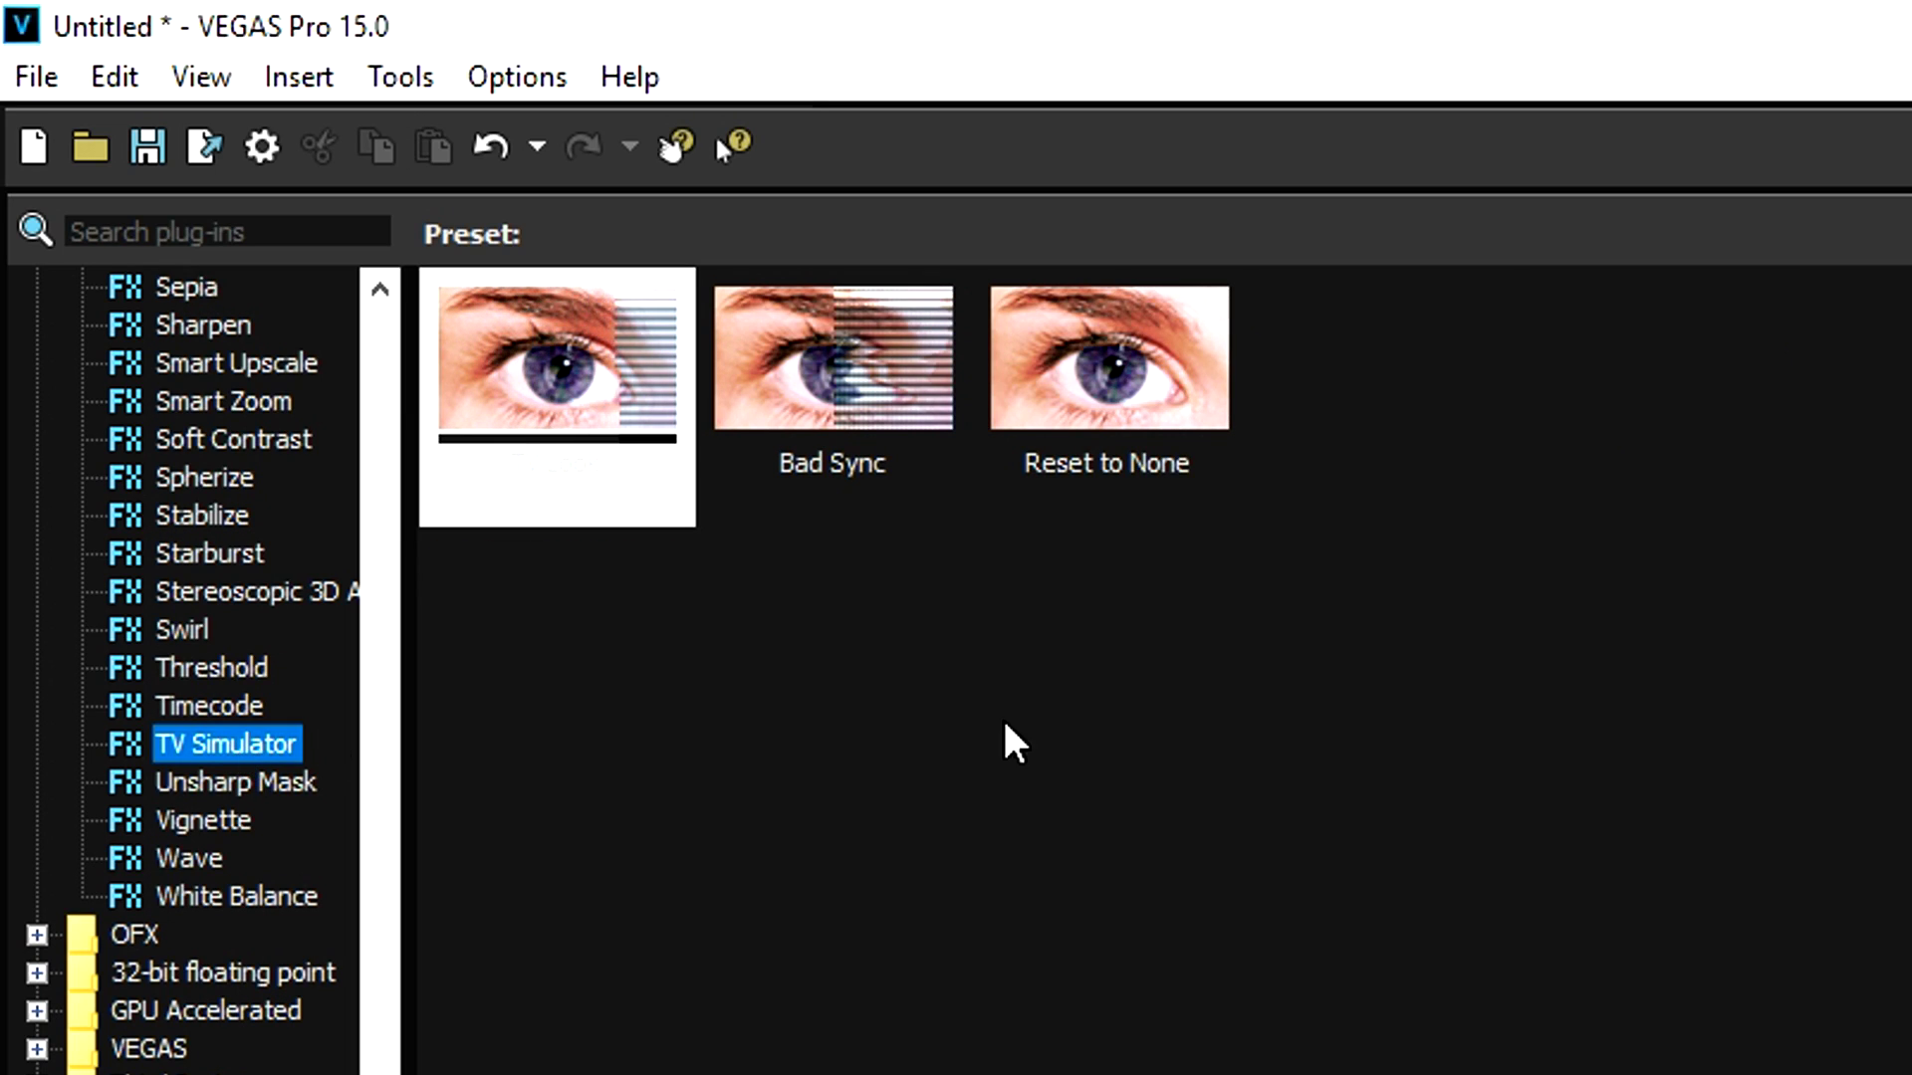
drag(1118, 392, 697, 727)
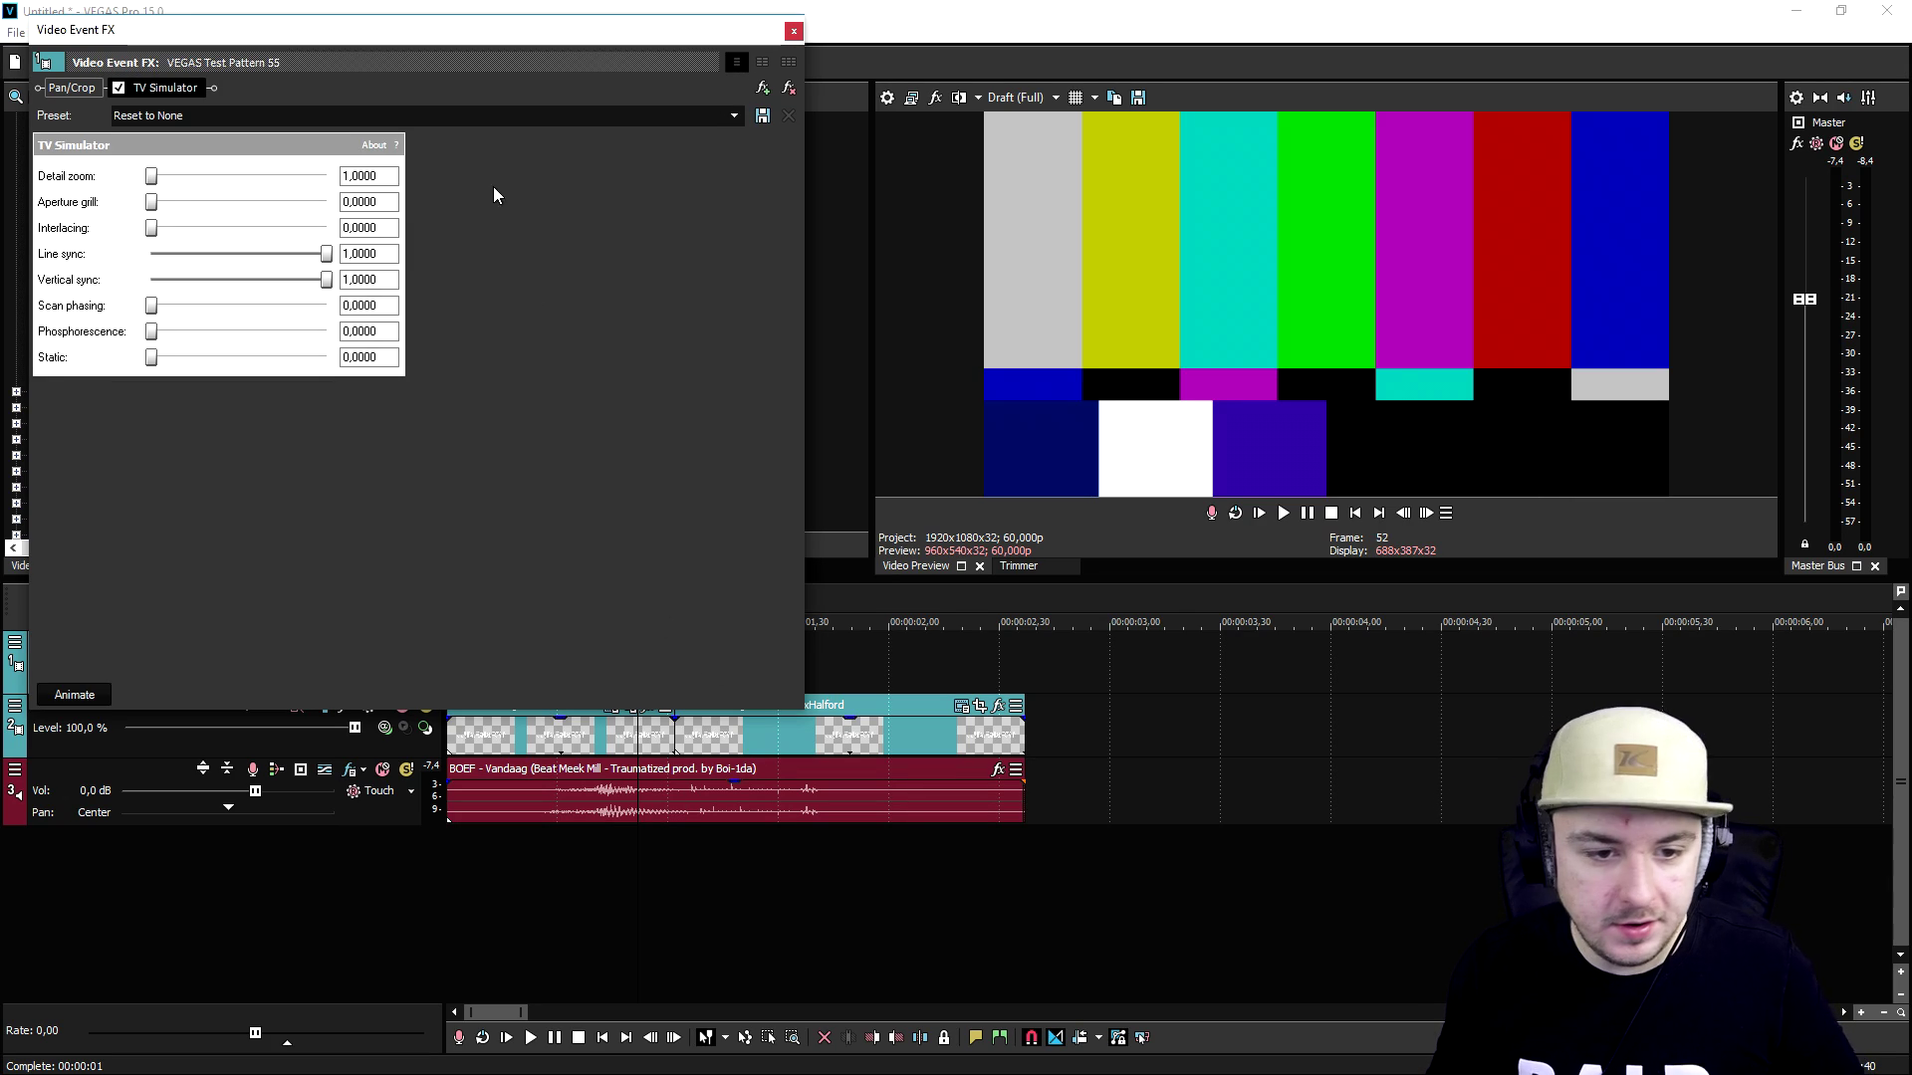
drag(414, 29, 1032, 169)
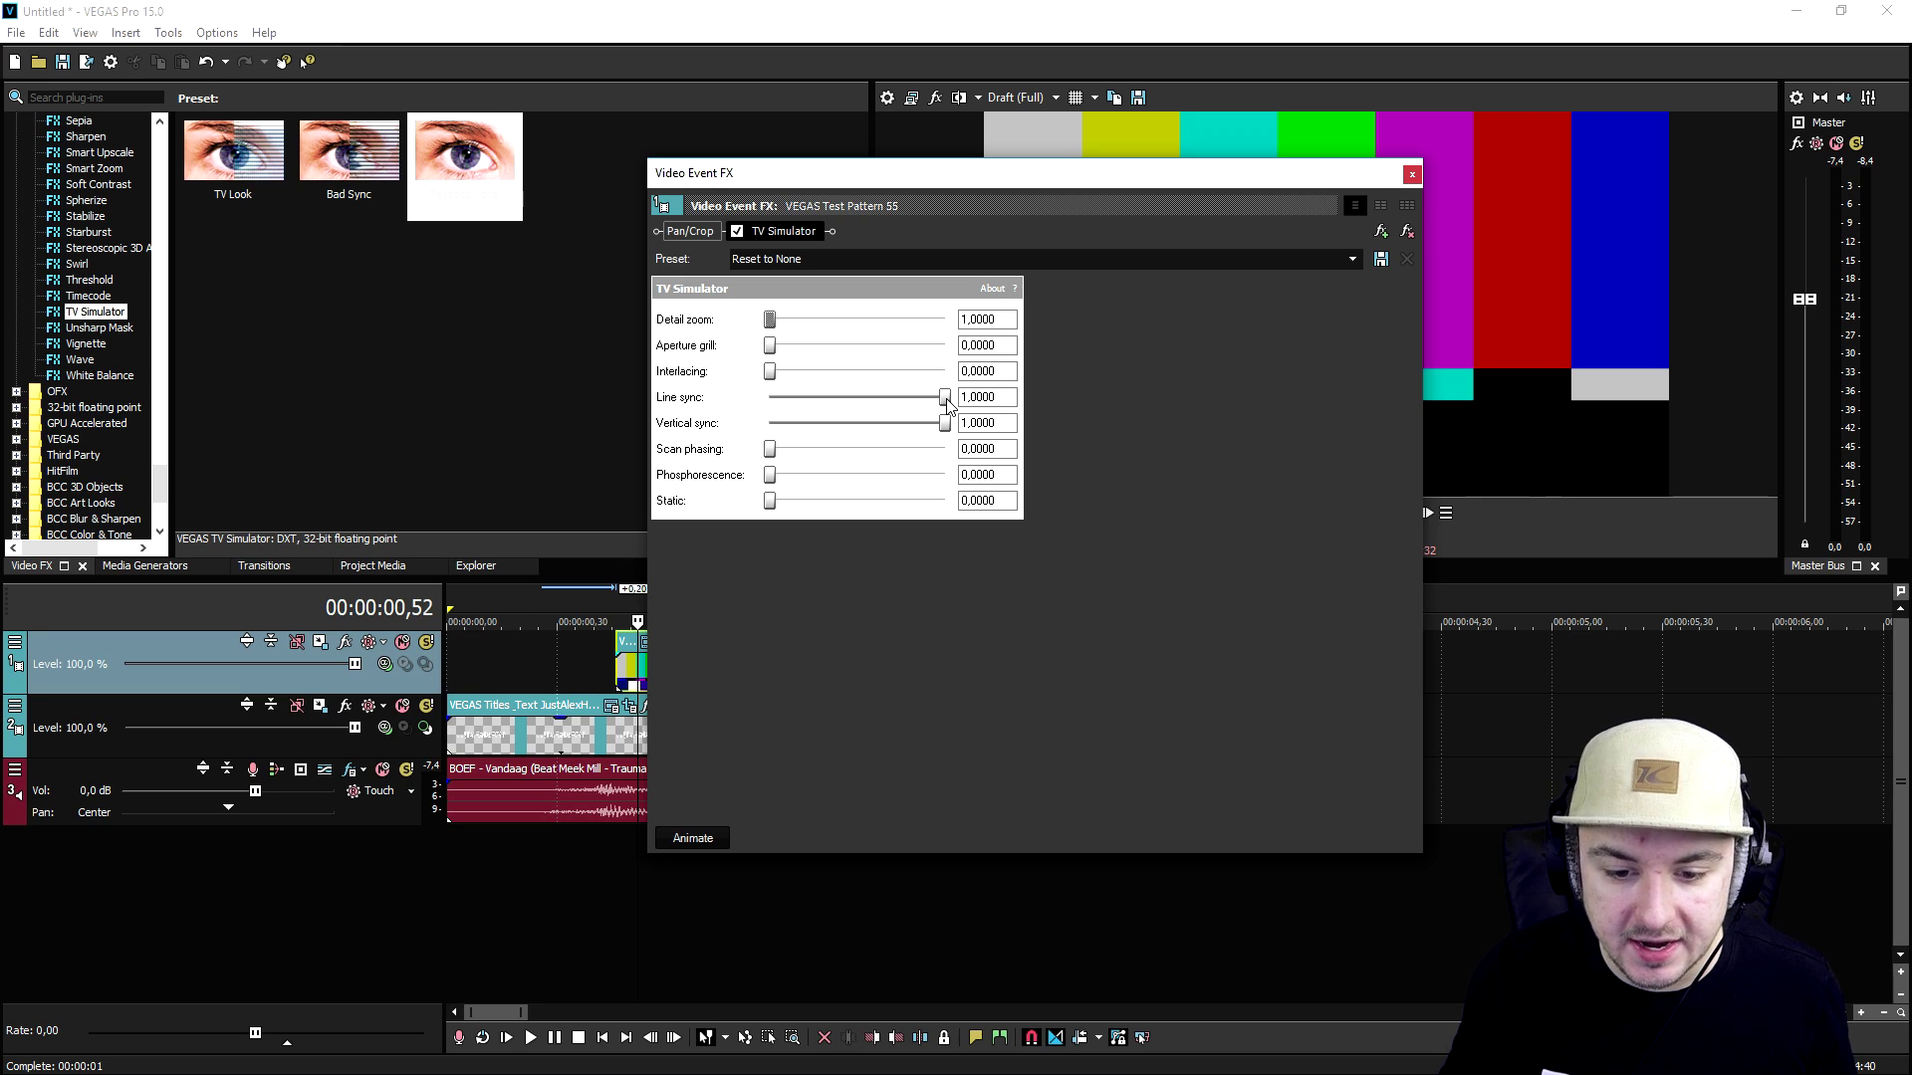
Set TV Simulator line sync 0.0620, vertical sync 0.0500 and static 0.0720.
drag(936, 401, 783, 408)
drag(1000, 193, 973, 466)
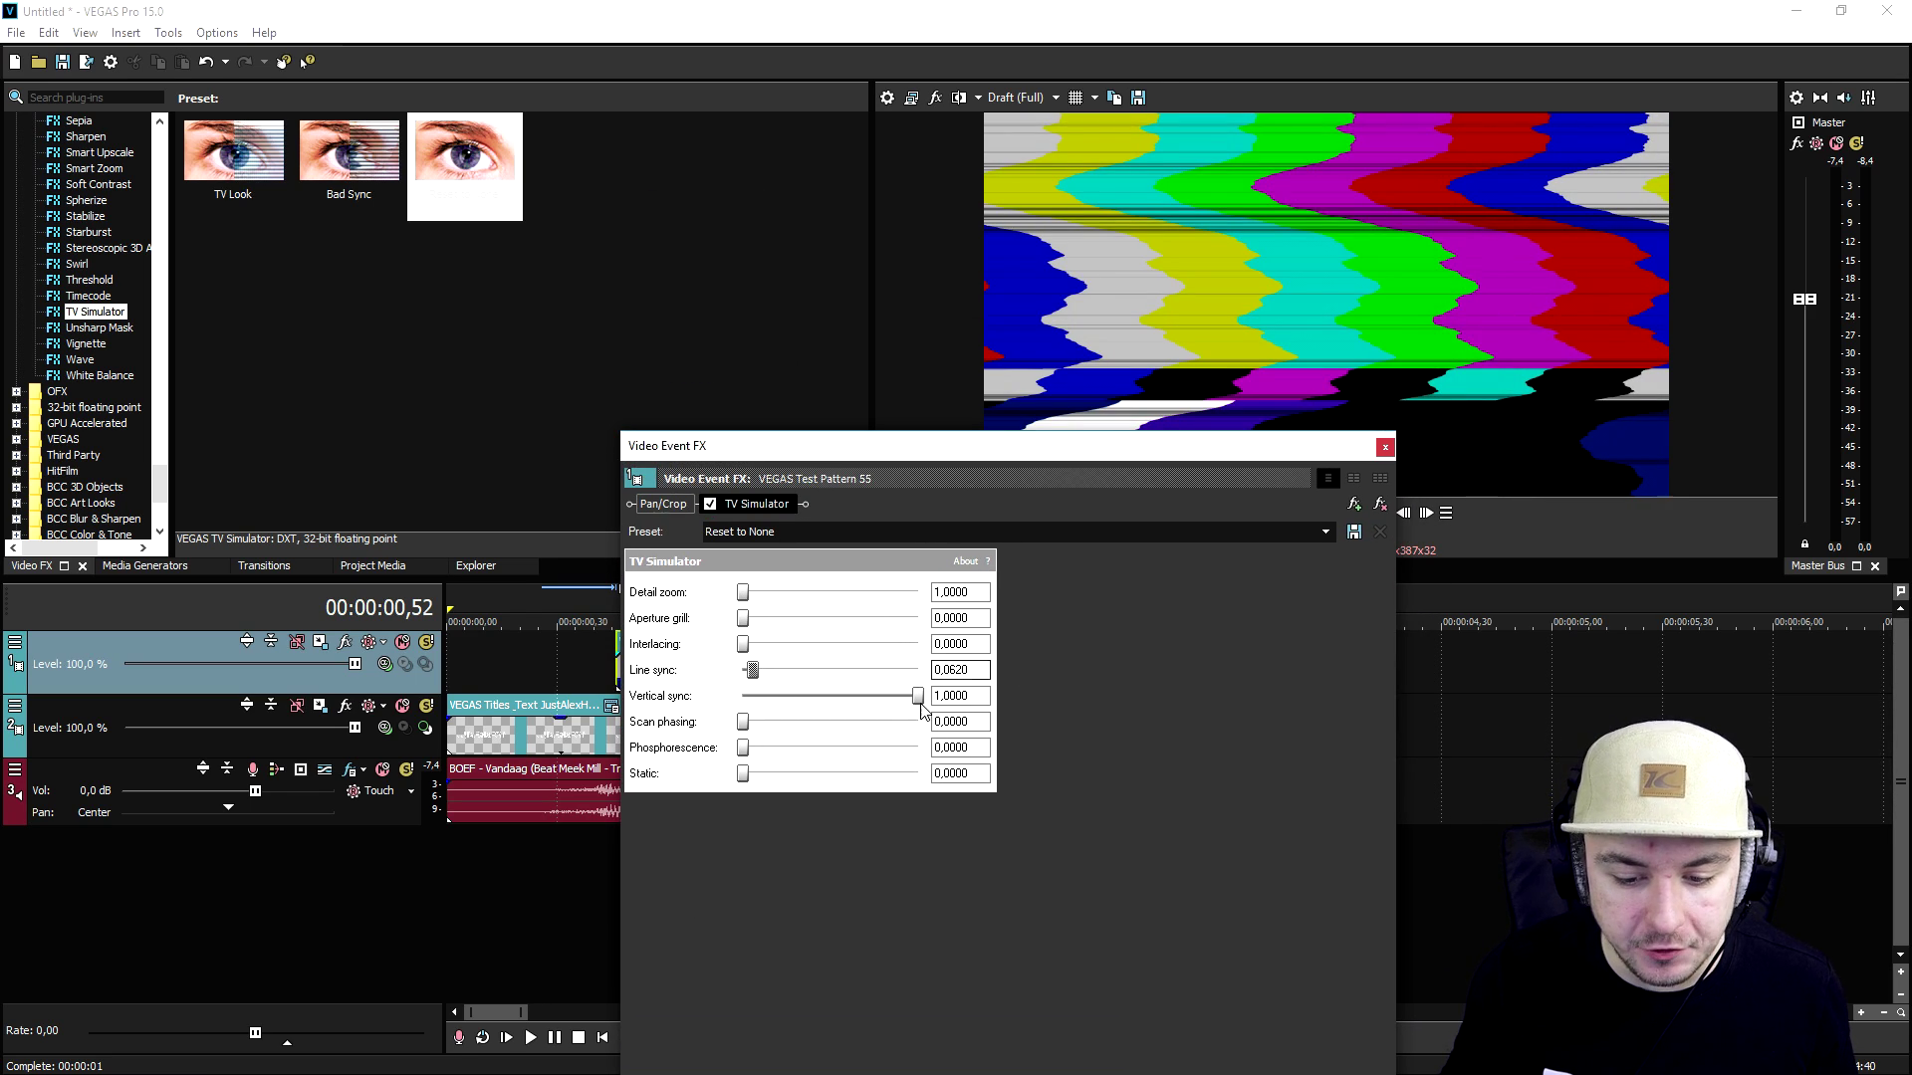
drag(917, 697, 754, 719)
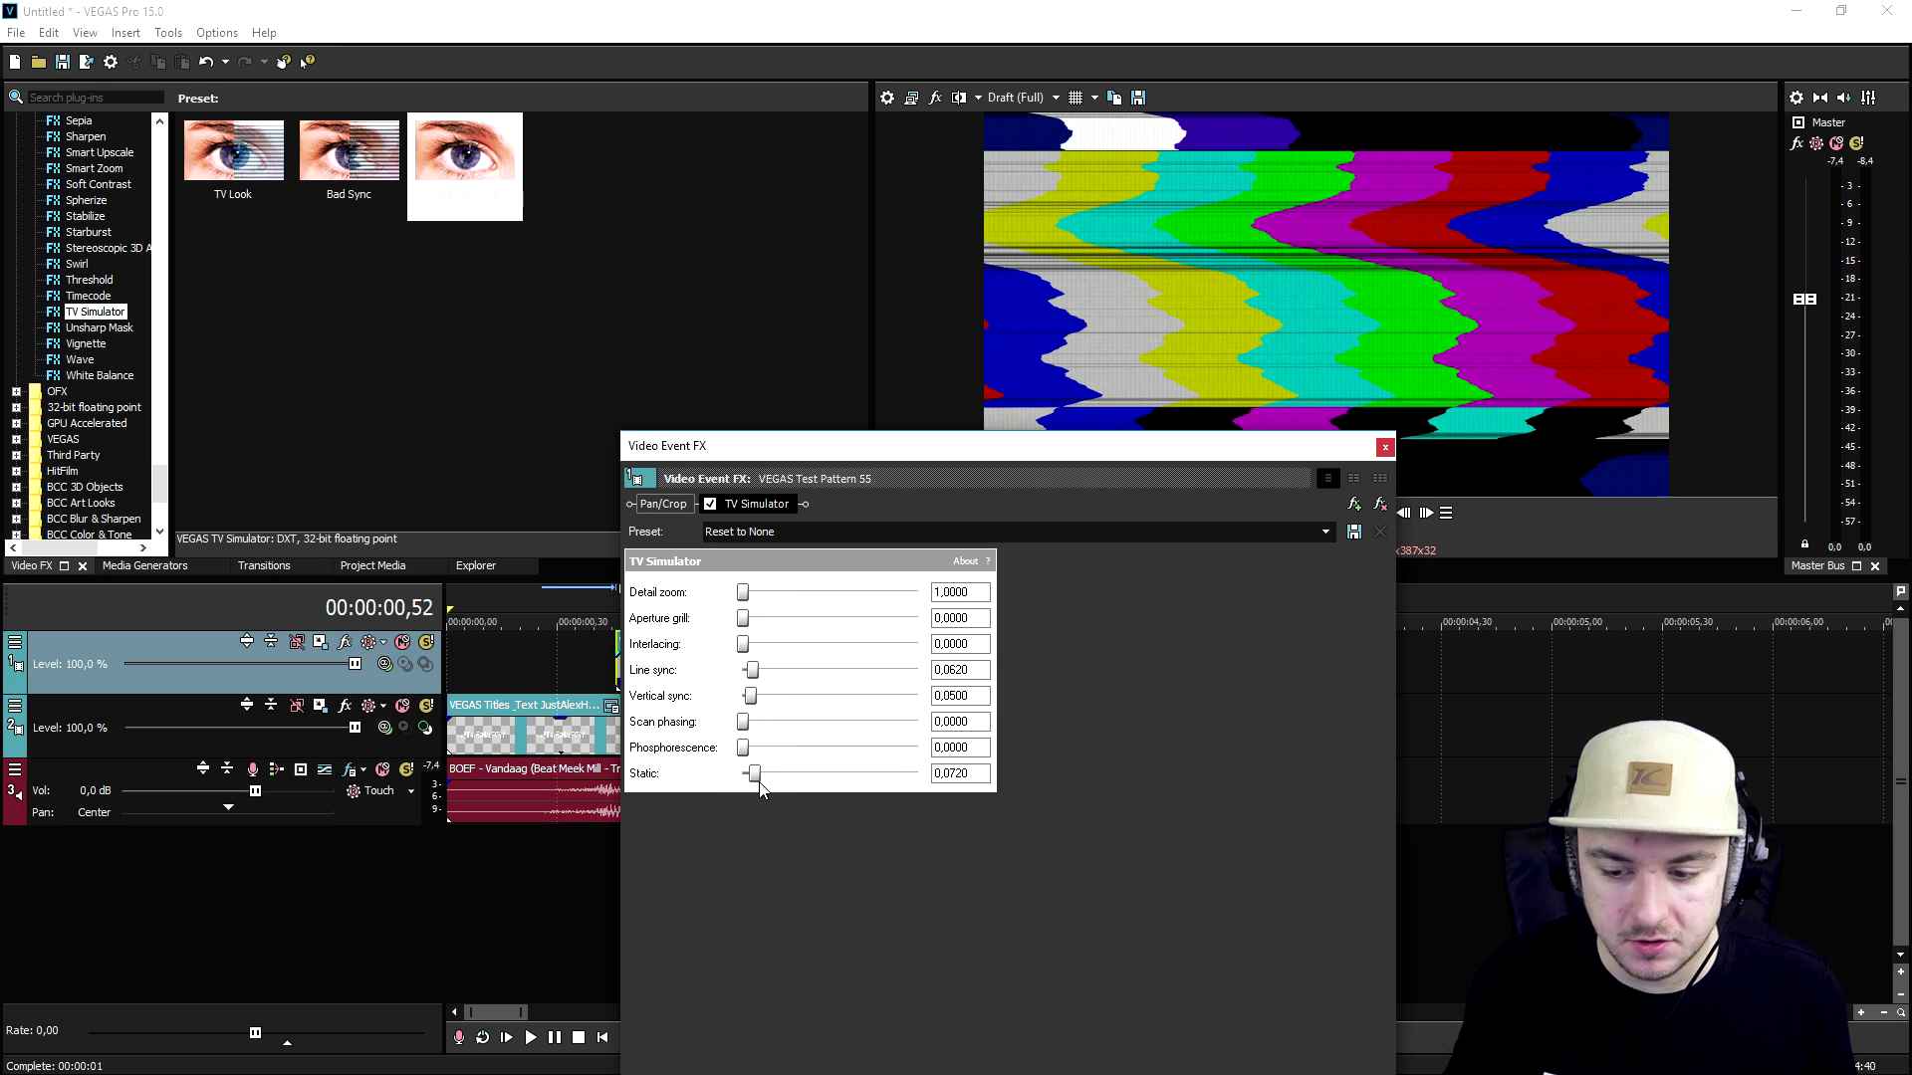
click(1384, 448)
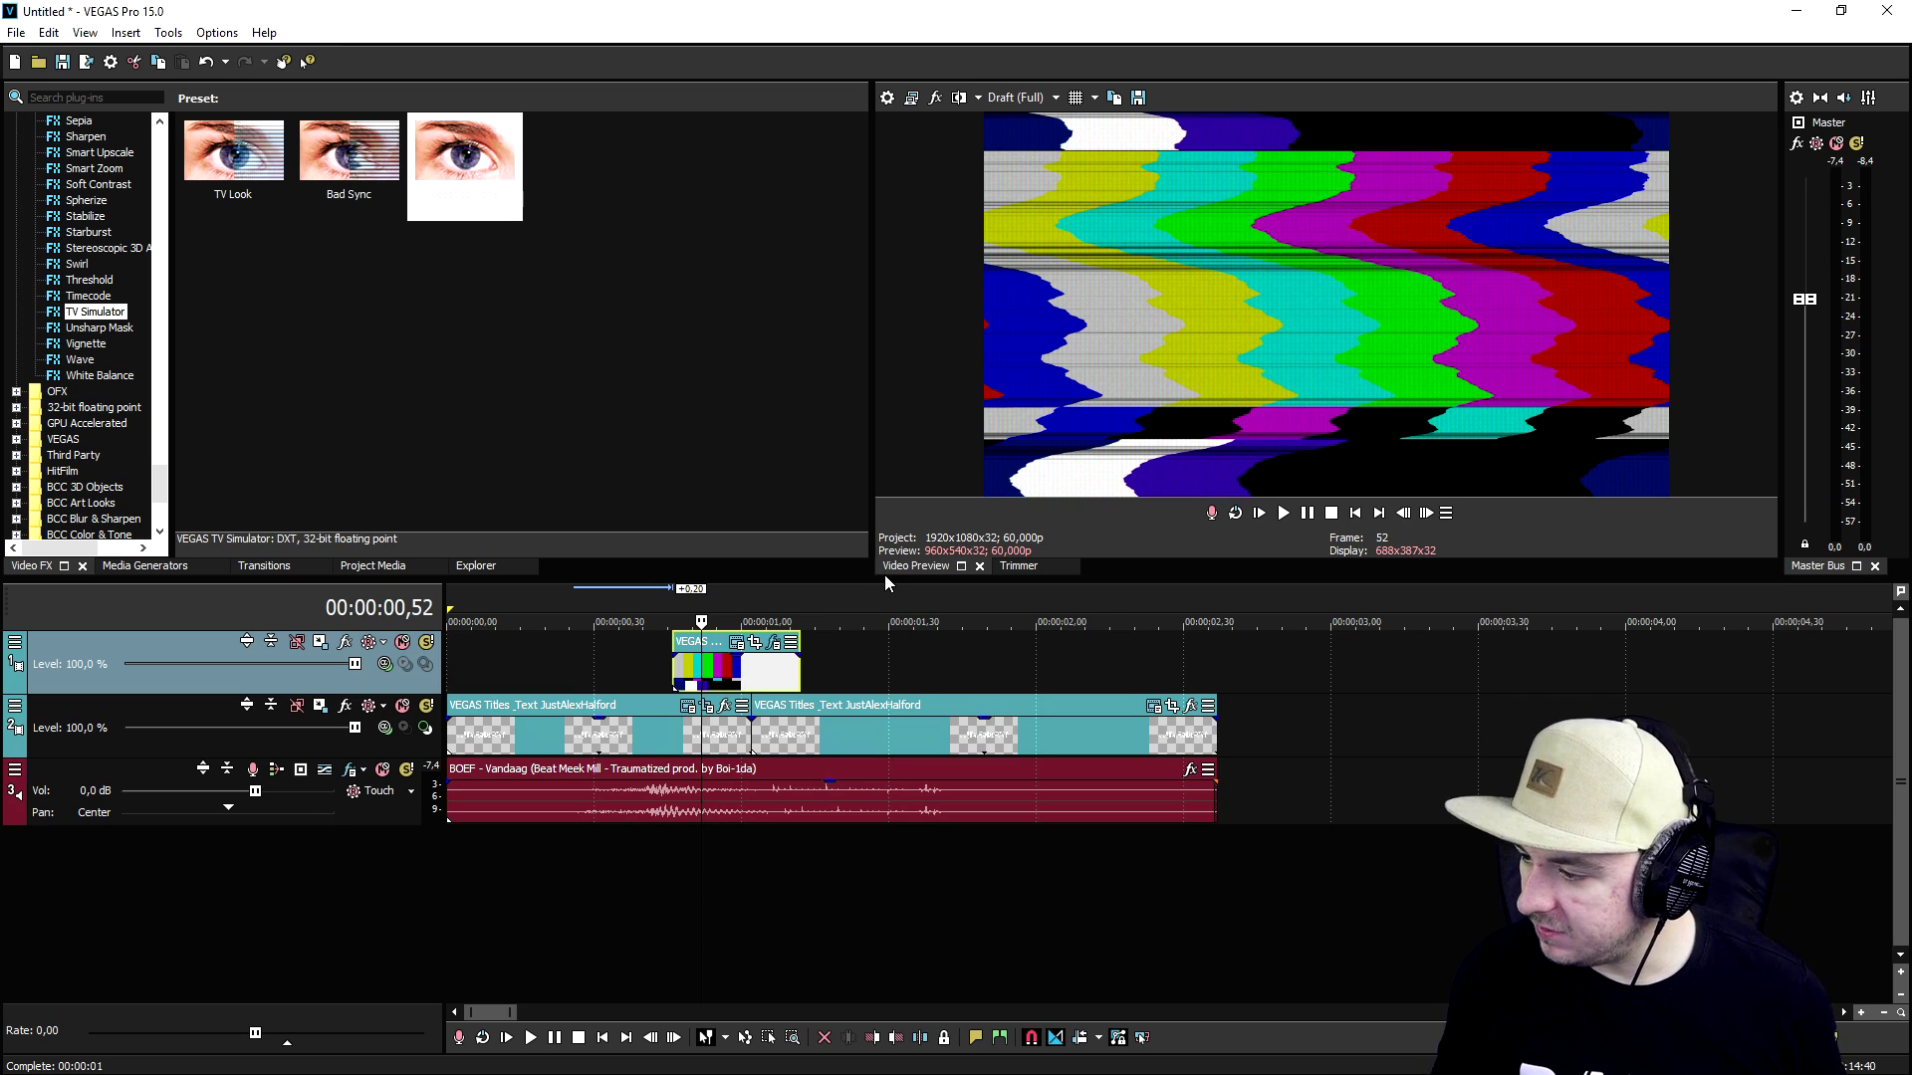
Apply the (Default) Pixelate preset to the test-pattern event.
scroll(108, 198, up, 5)
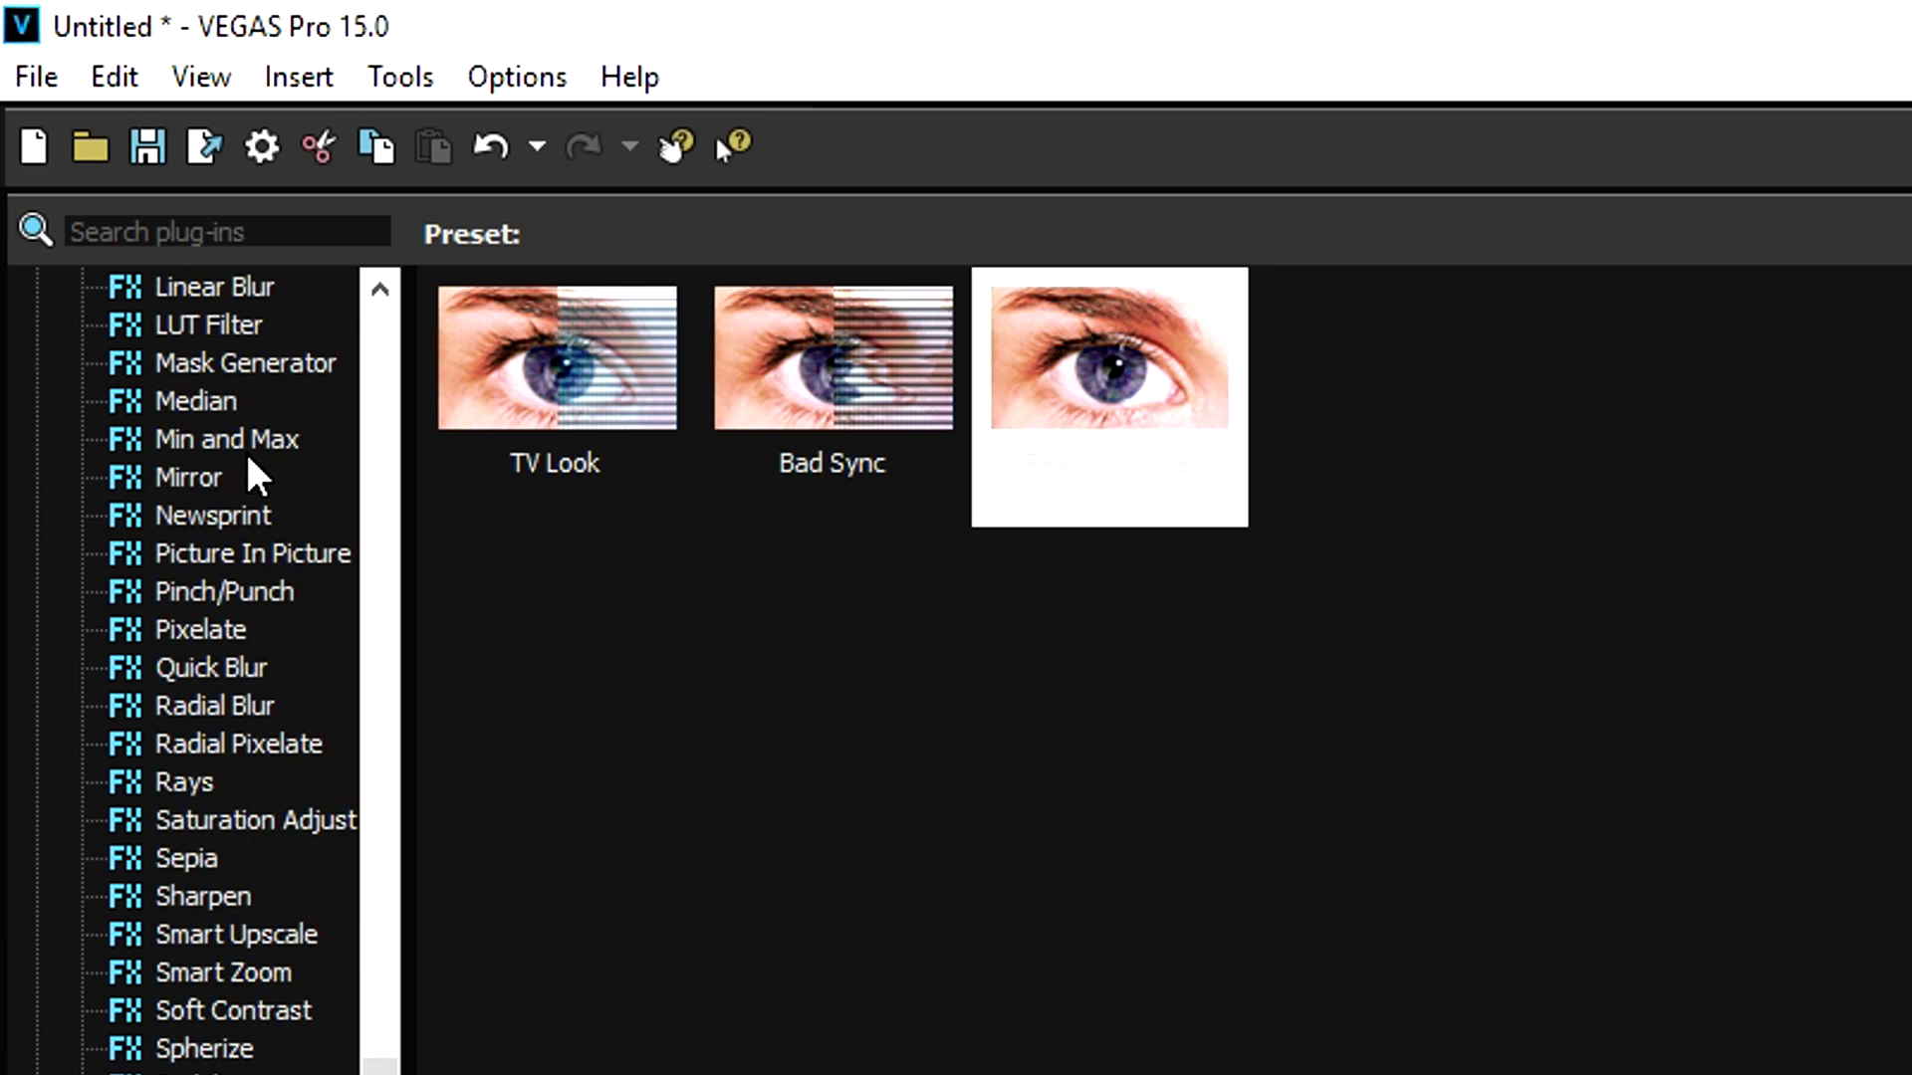
scroll(279, 503, down, 2)
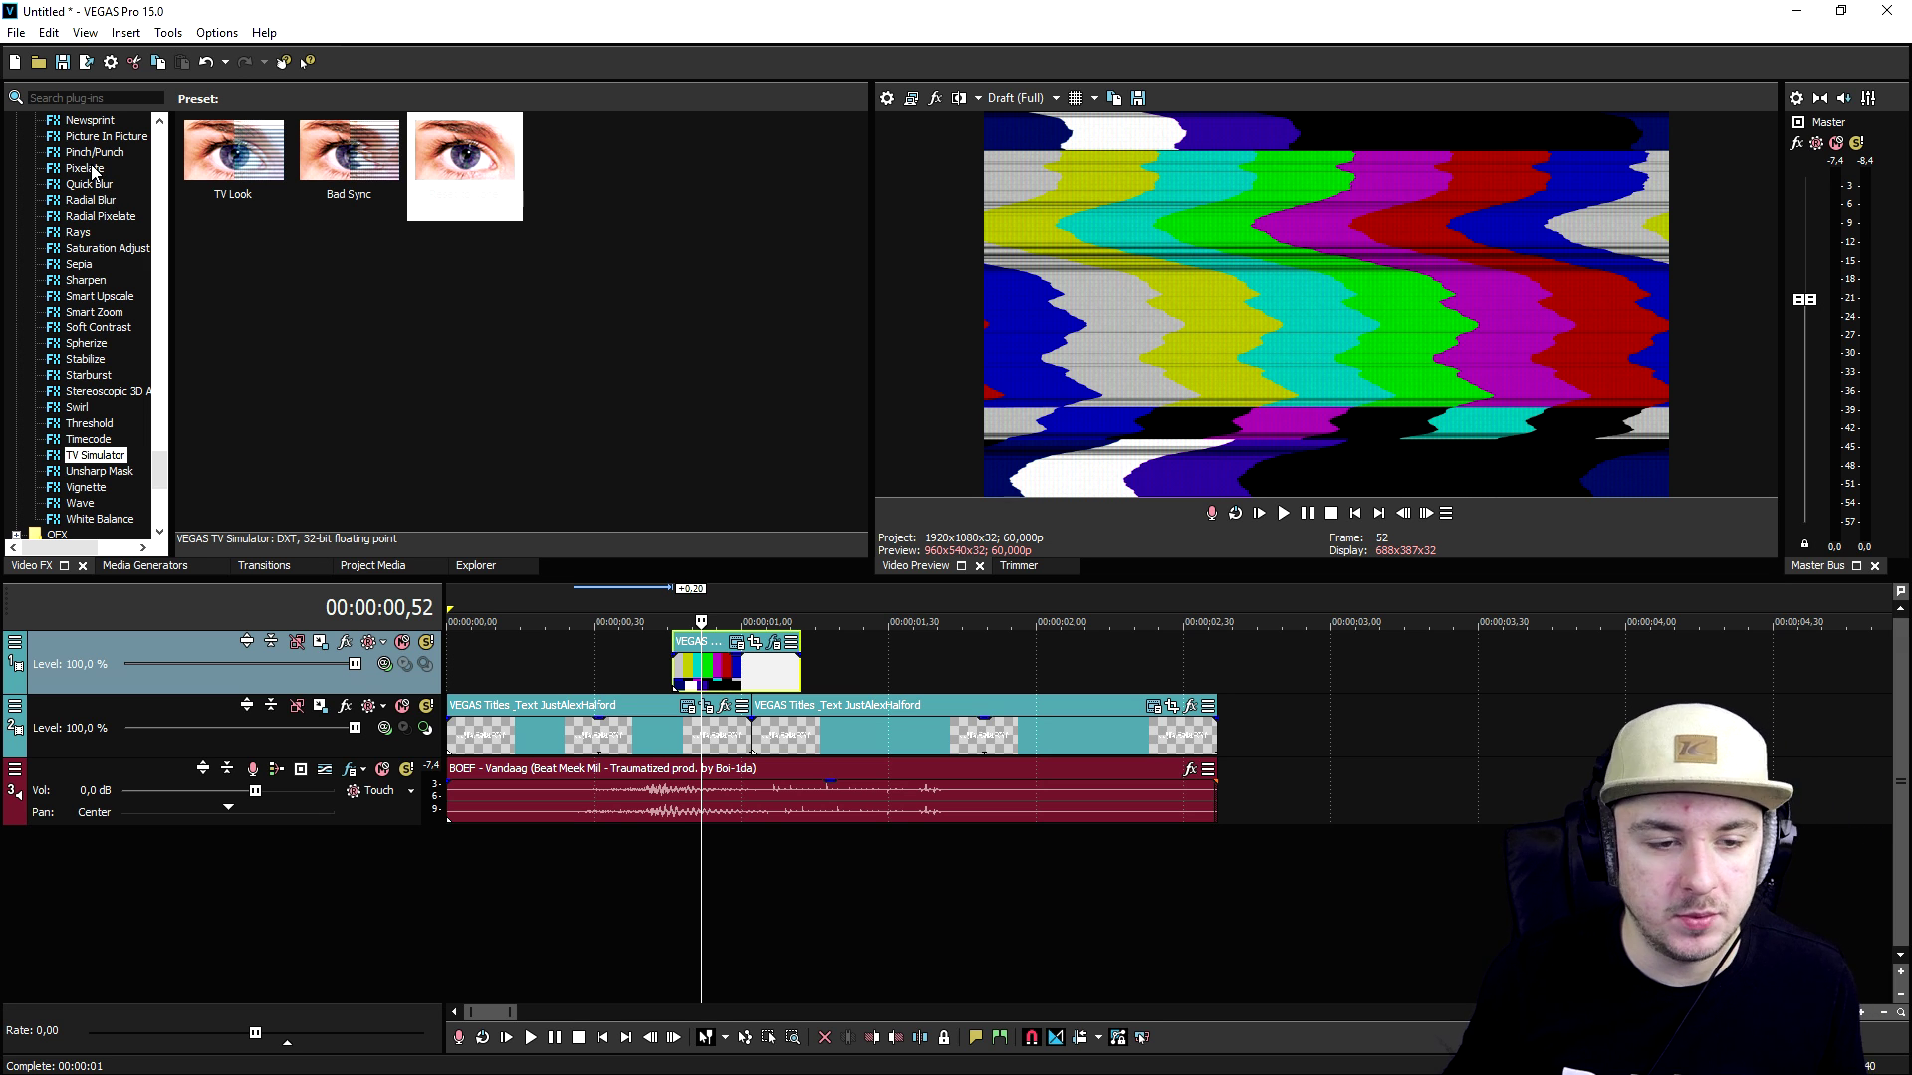
click(87, 168)
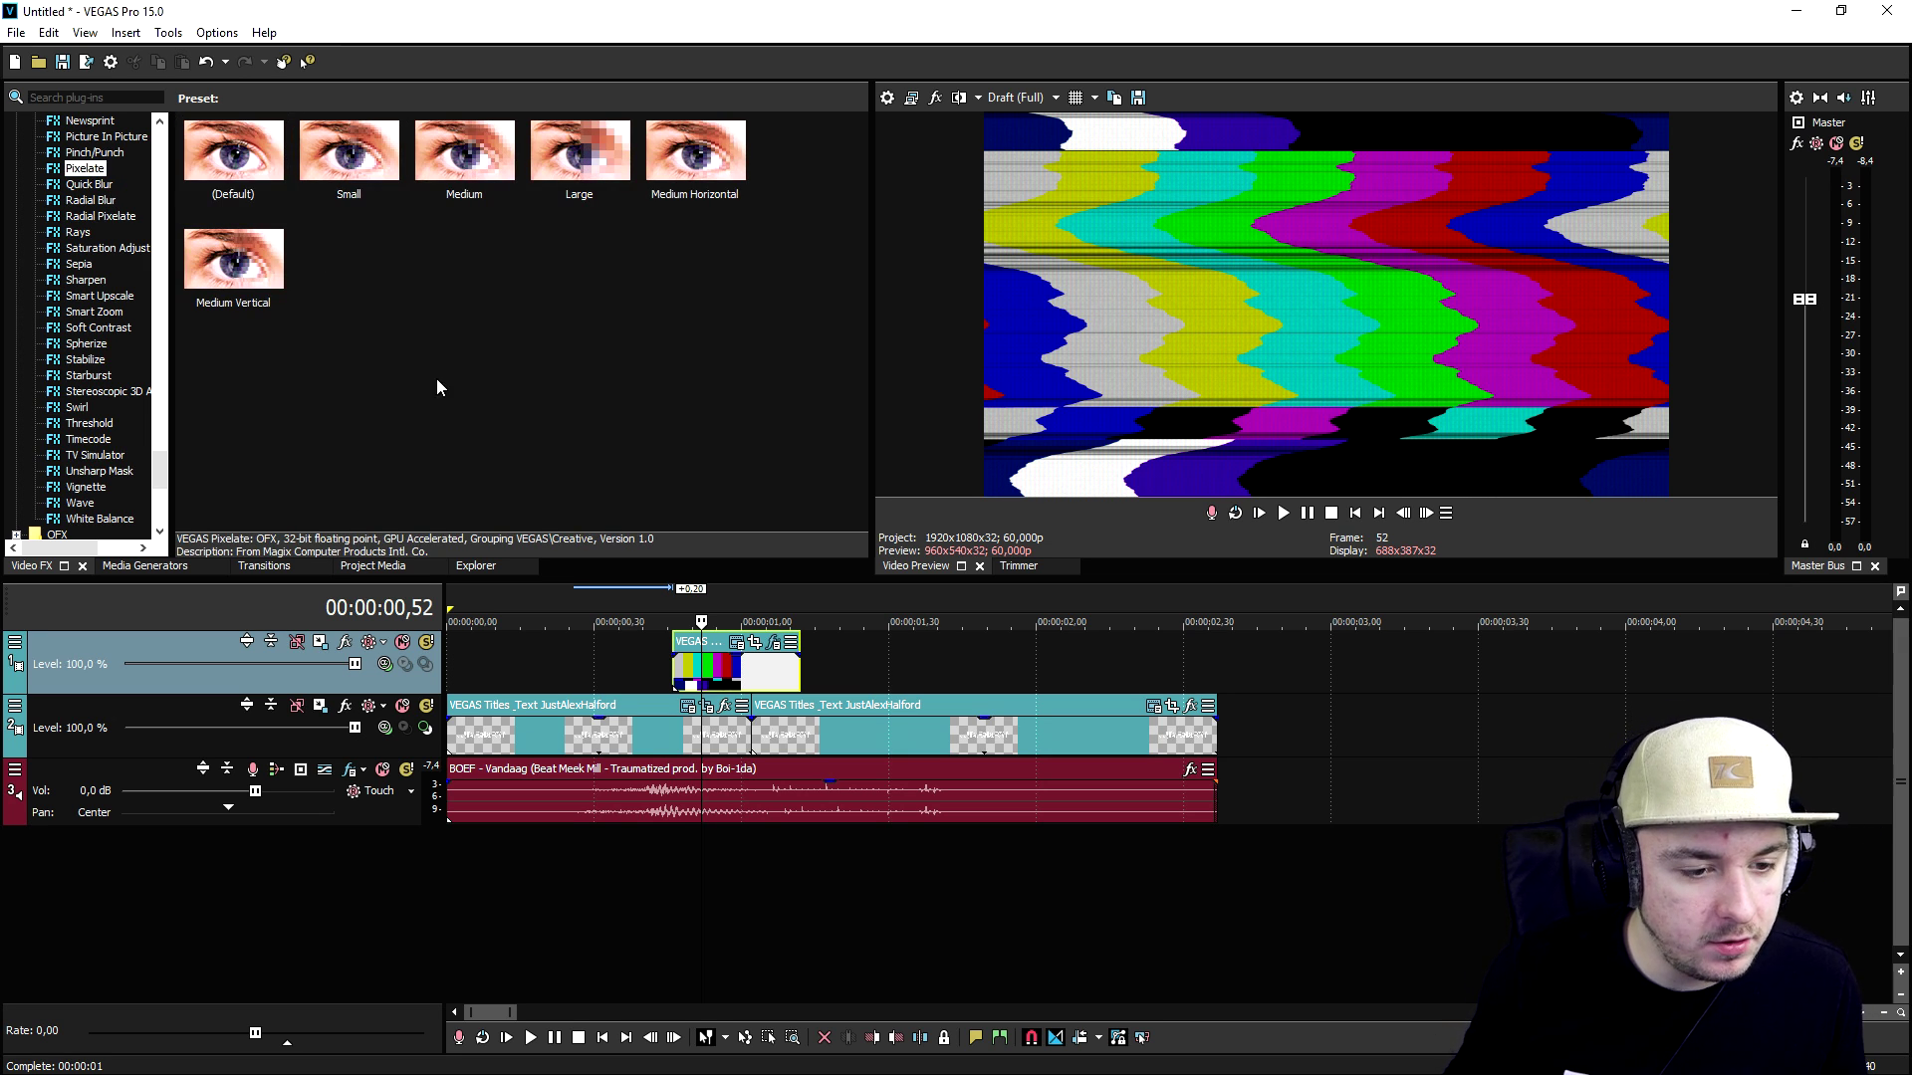
drag(242, 152, 585, 392)
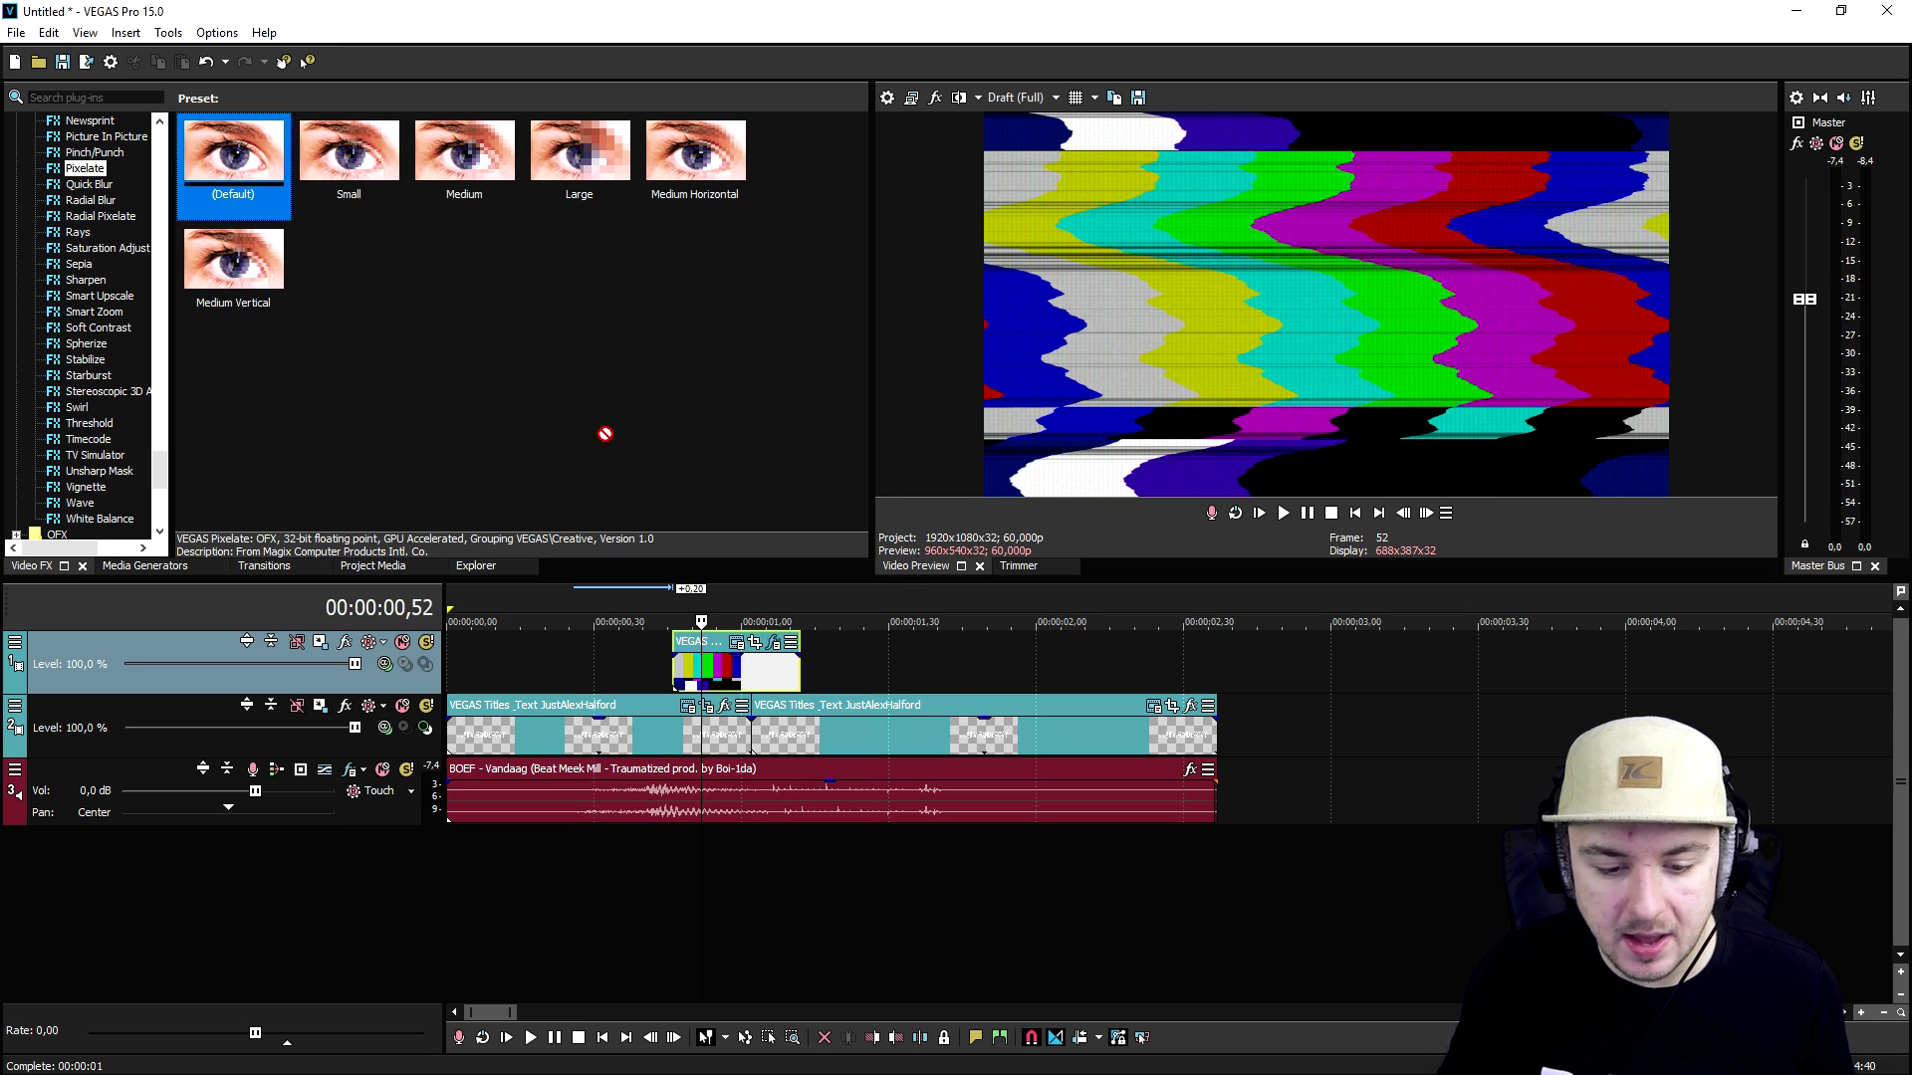
drag(774, 670, 769, 665)
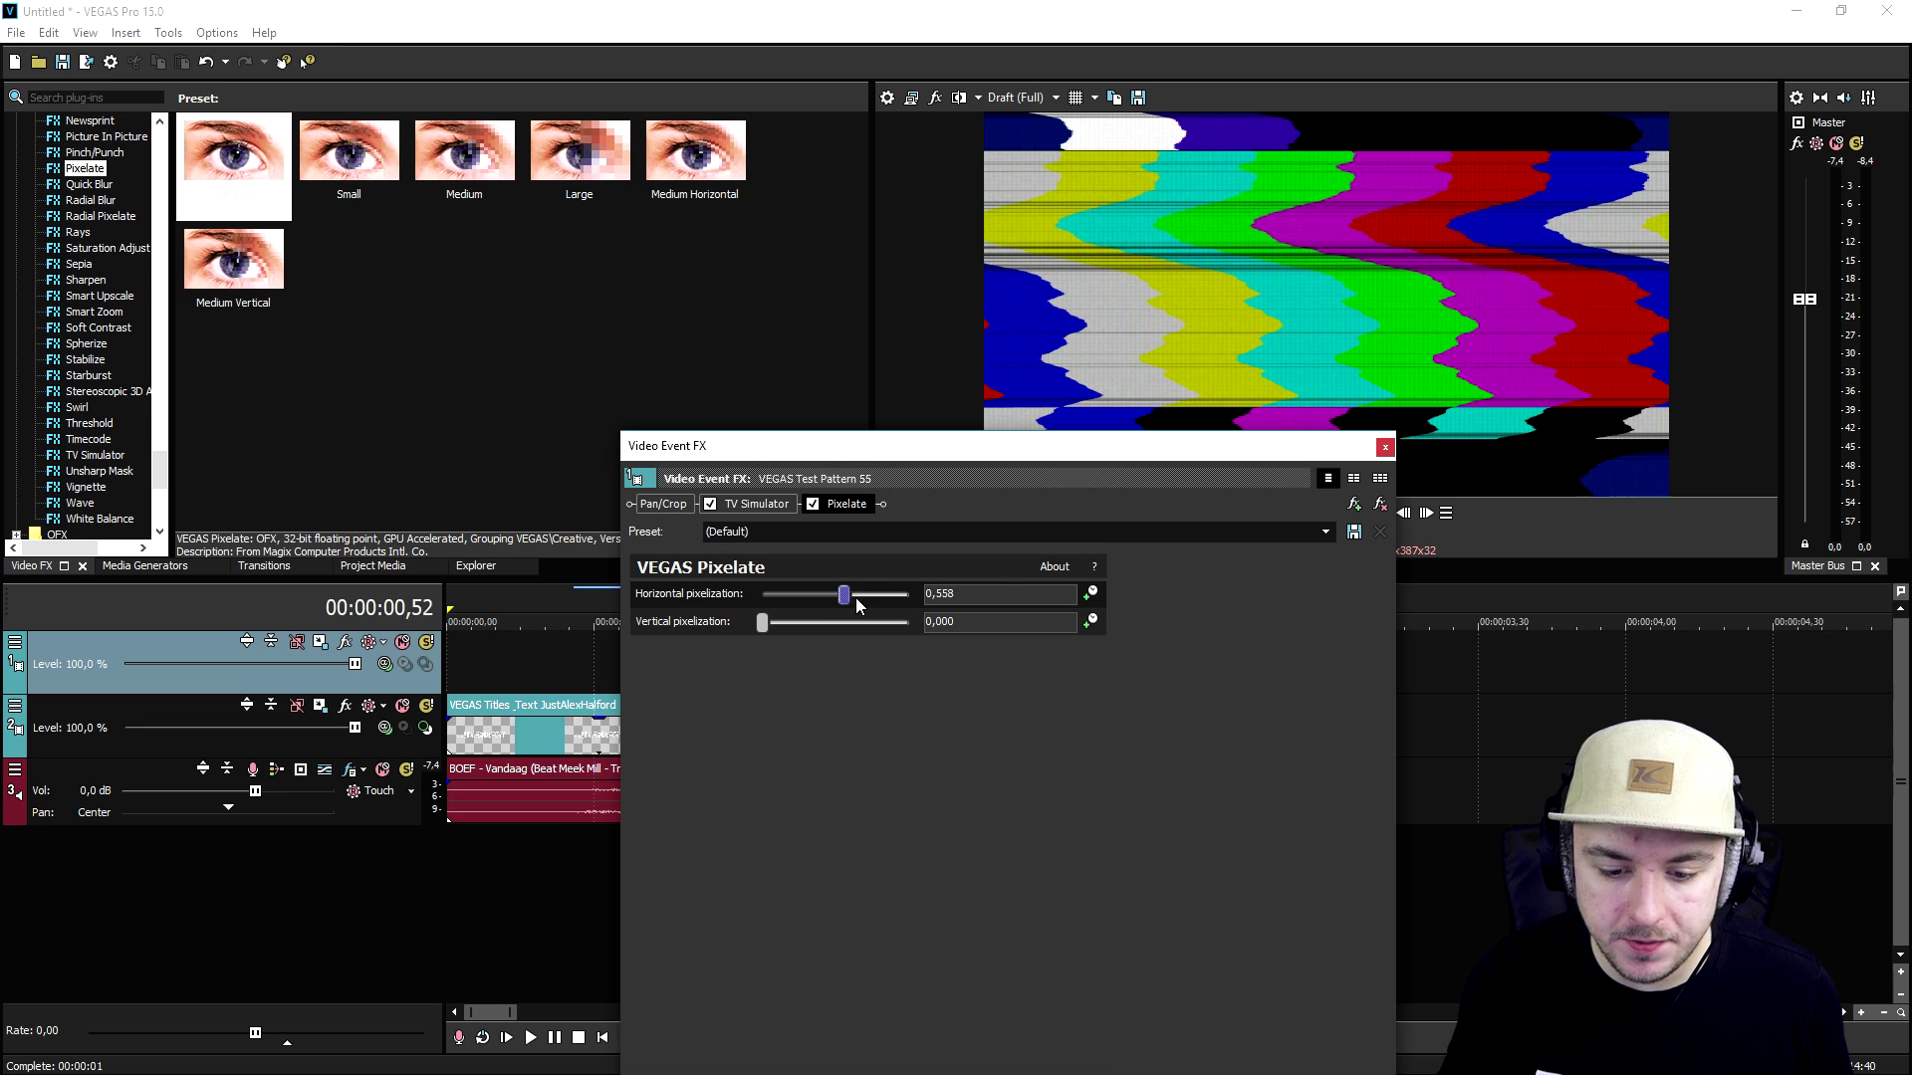
Set horizontal and vertical pixelization to 0,871, then play the intro to check.
drag(887, 602, 891, 601)
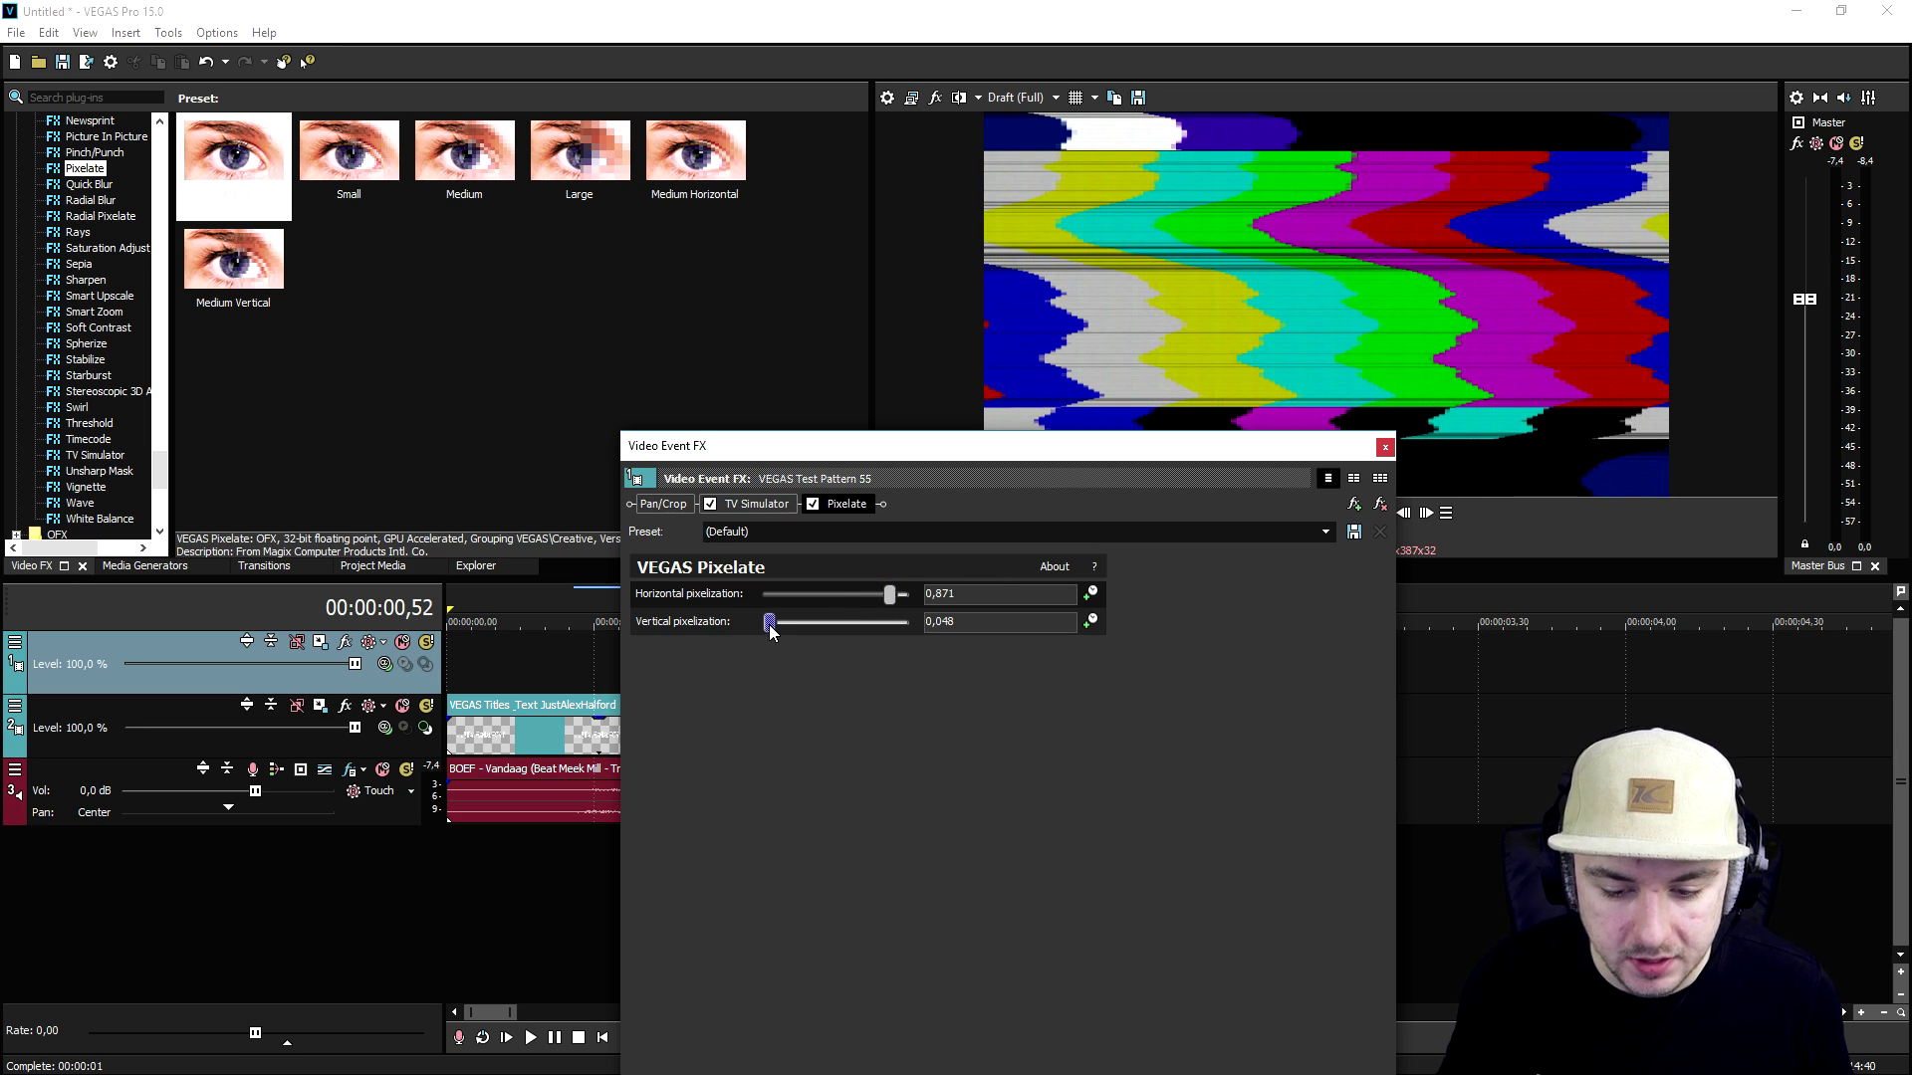
key(Tab)
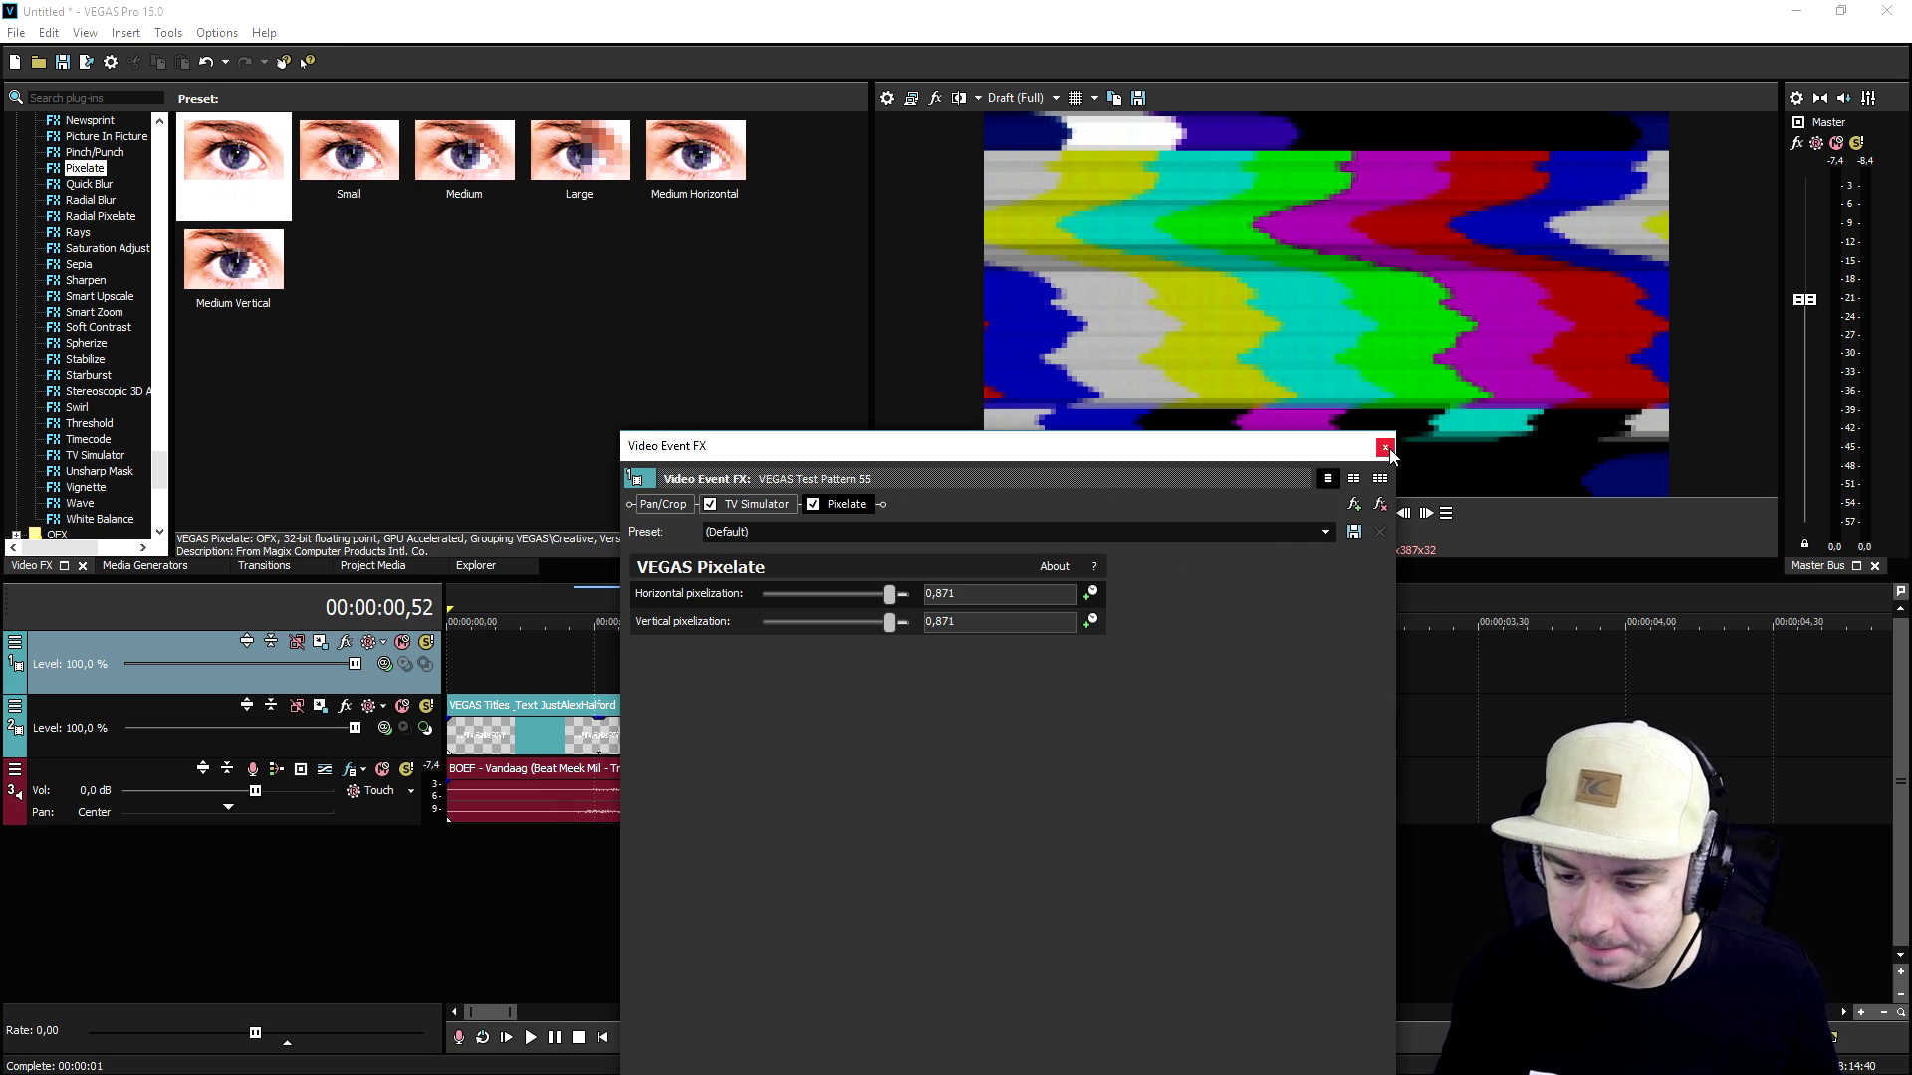
click(1385, 447)
key(space)
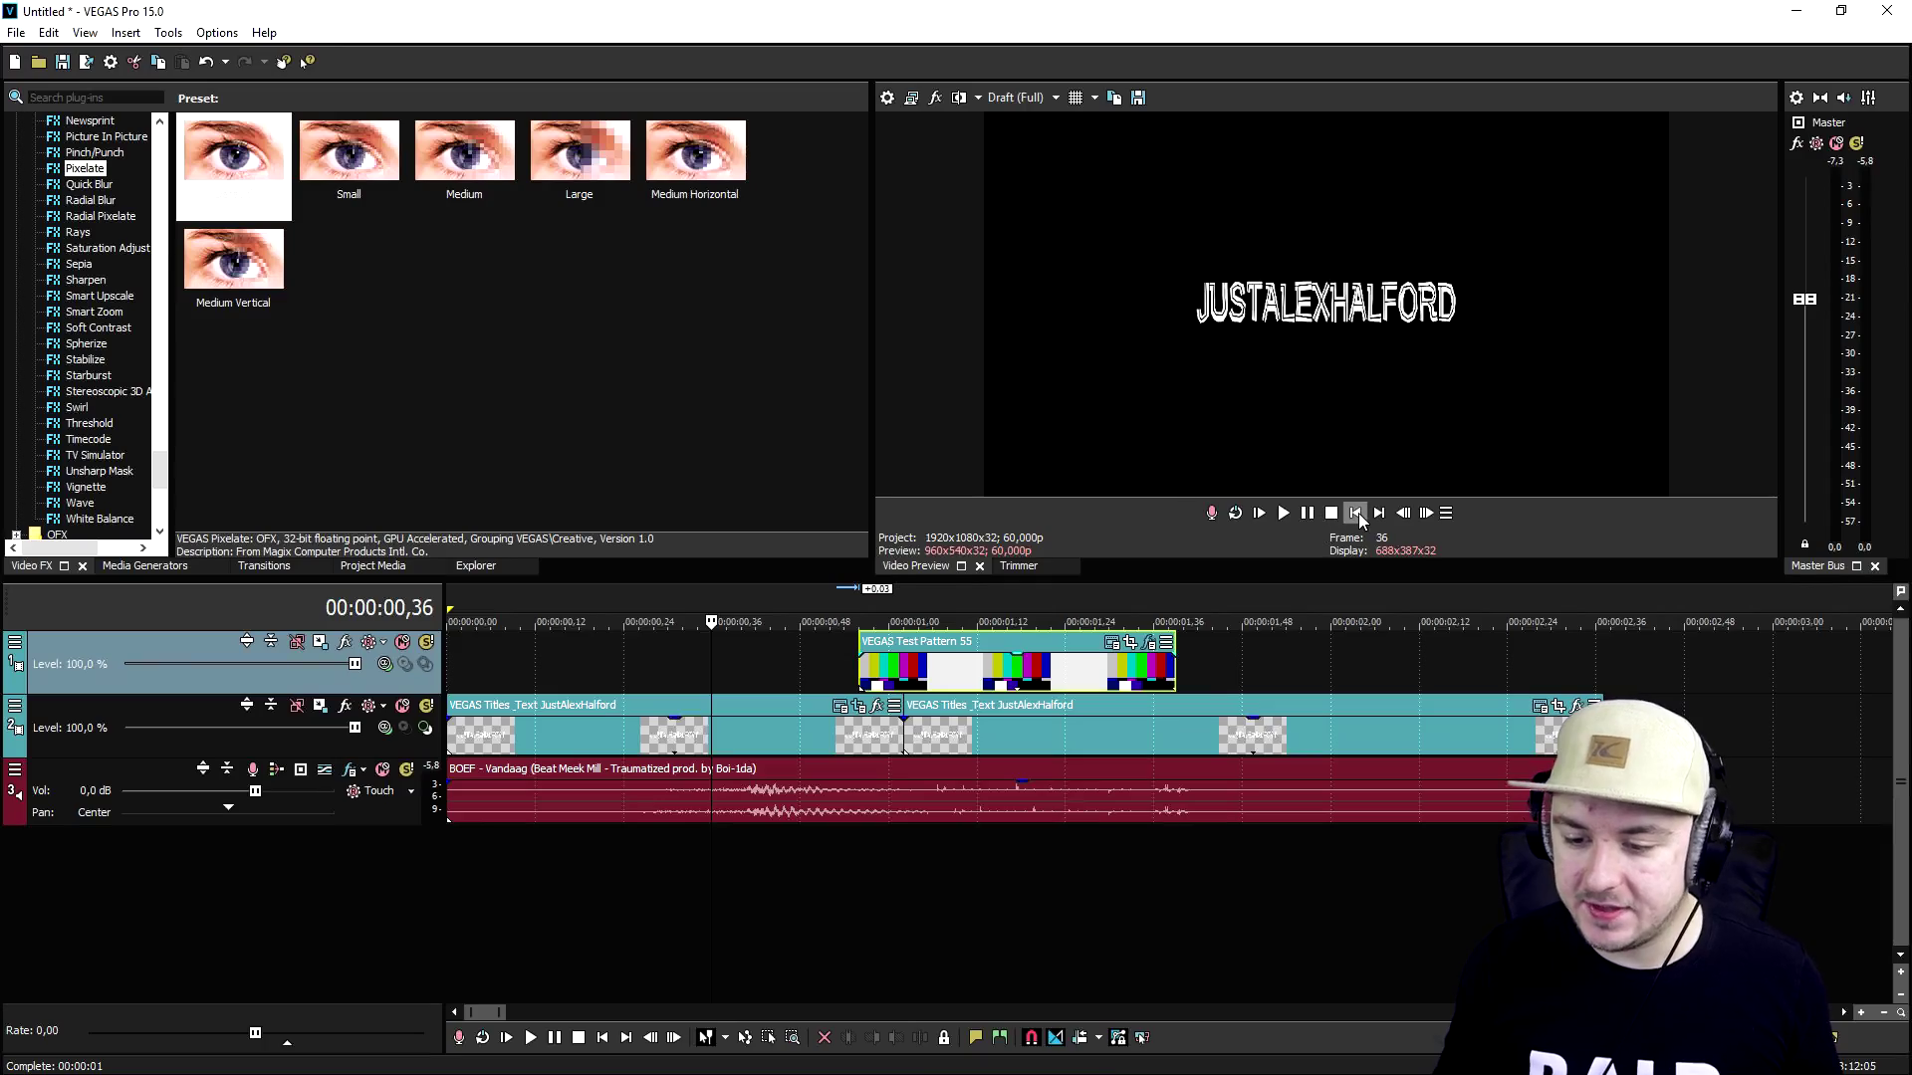
click(1257, 508)
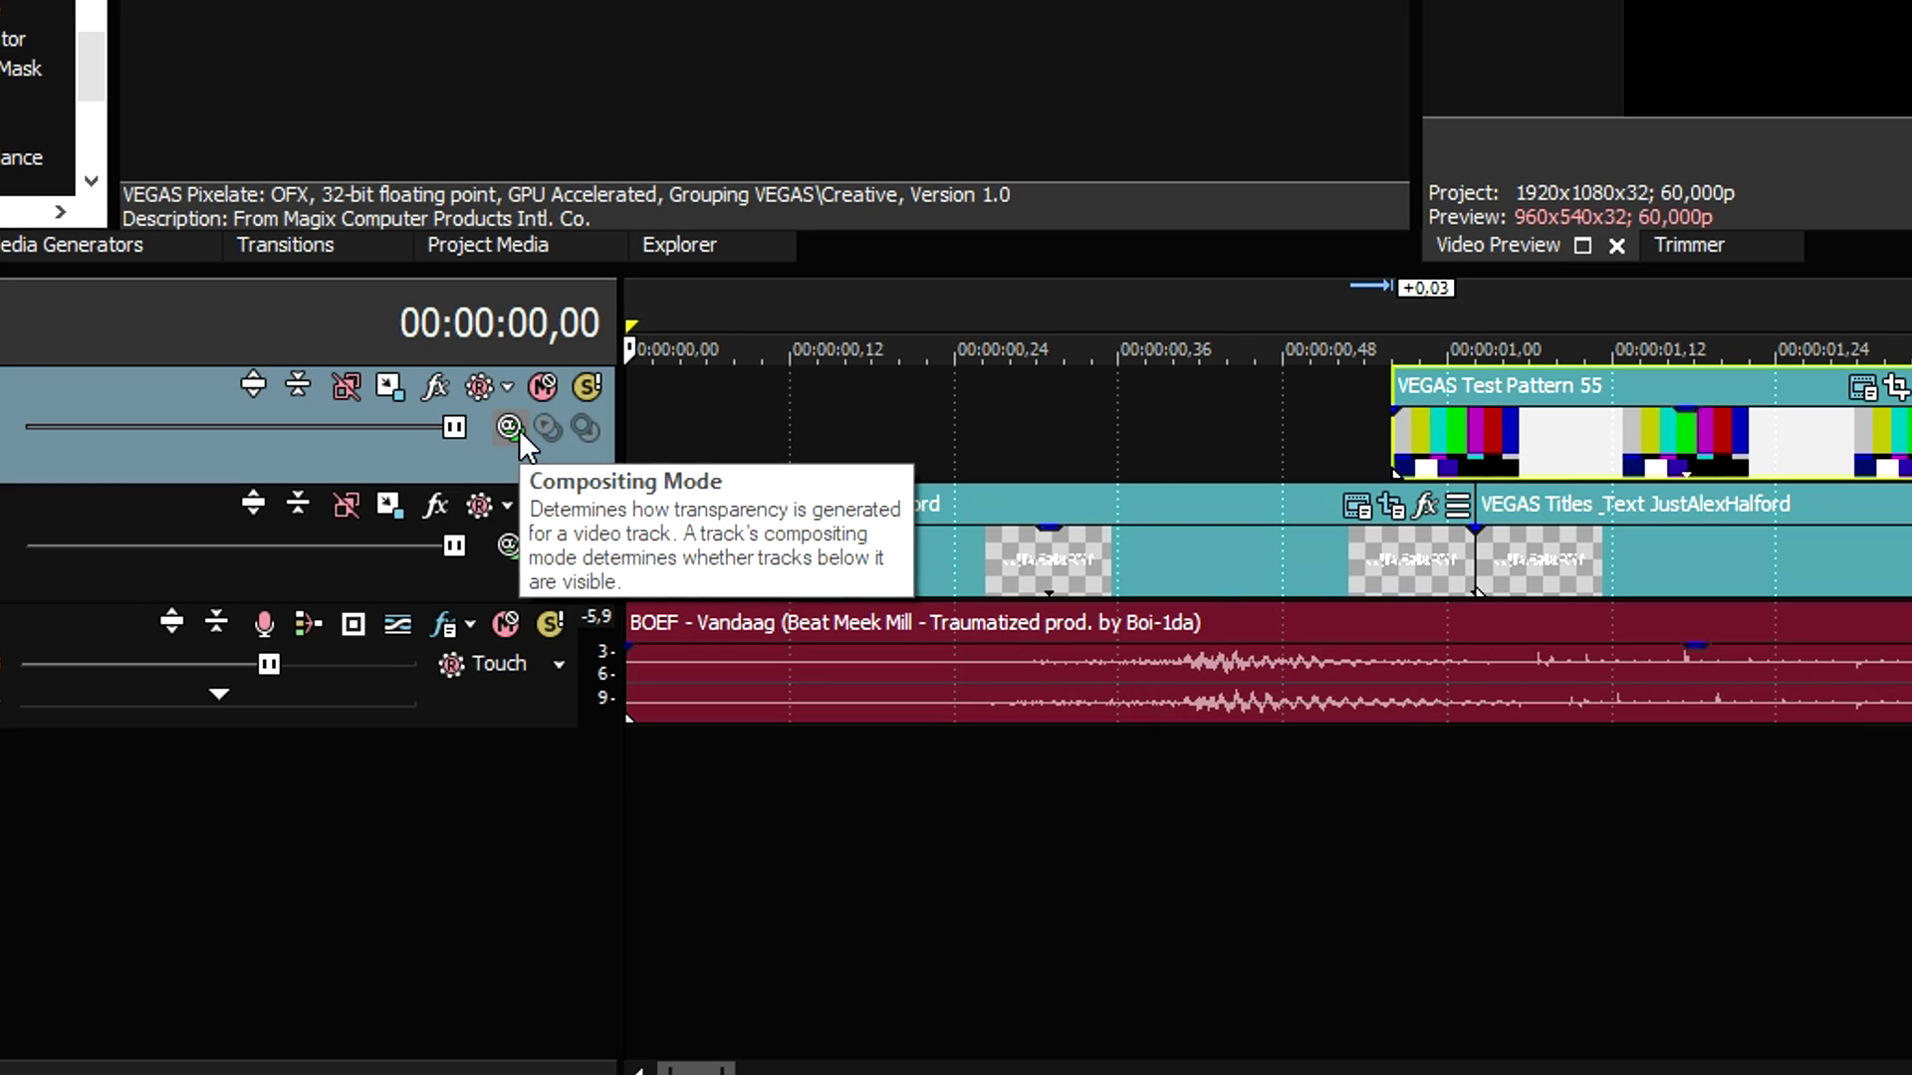
Set the top track's compositing mode to a custom VEGAS Displacement Map.
click(512, 428)
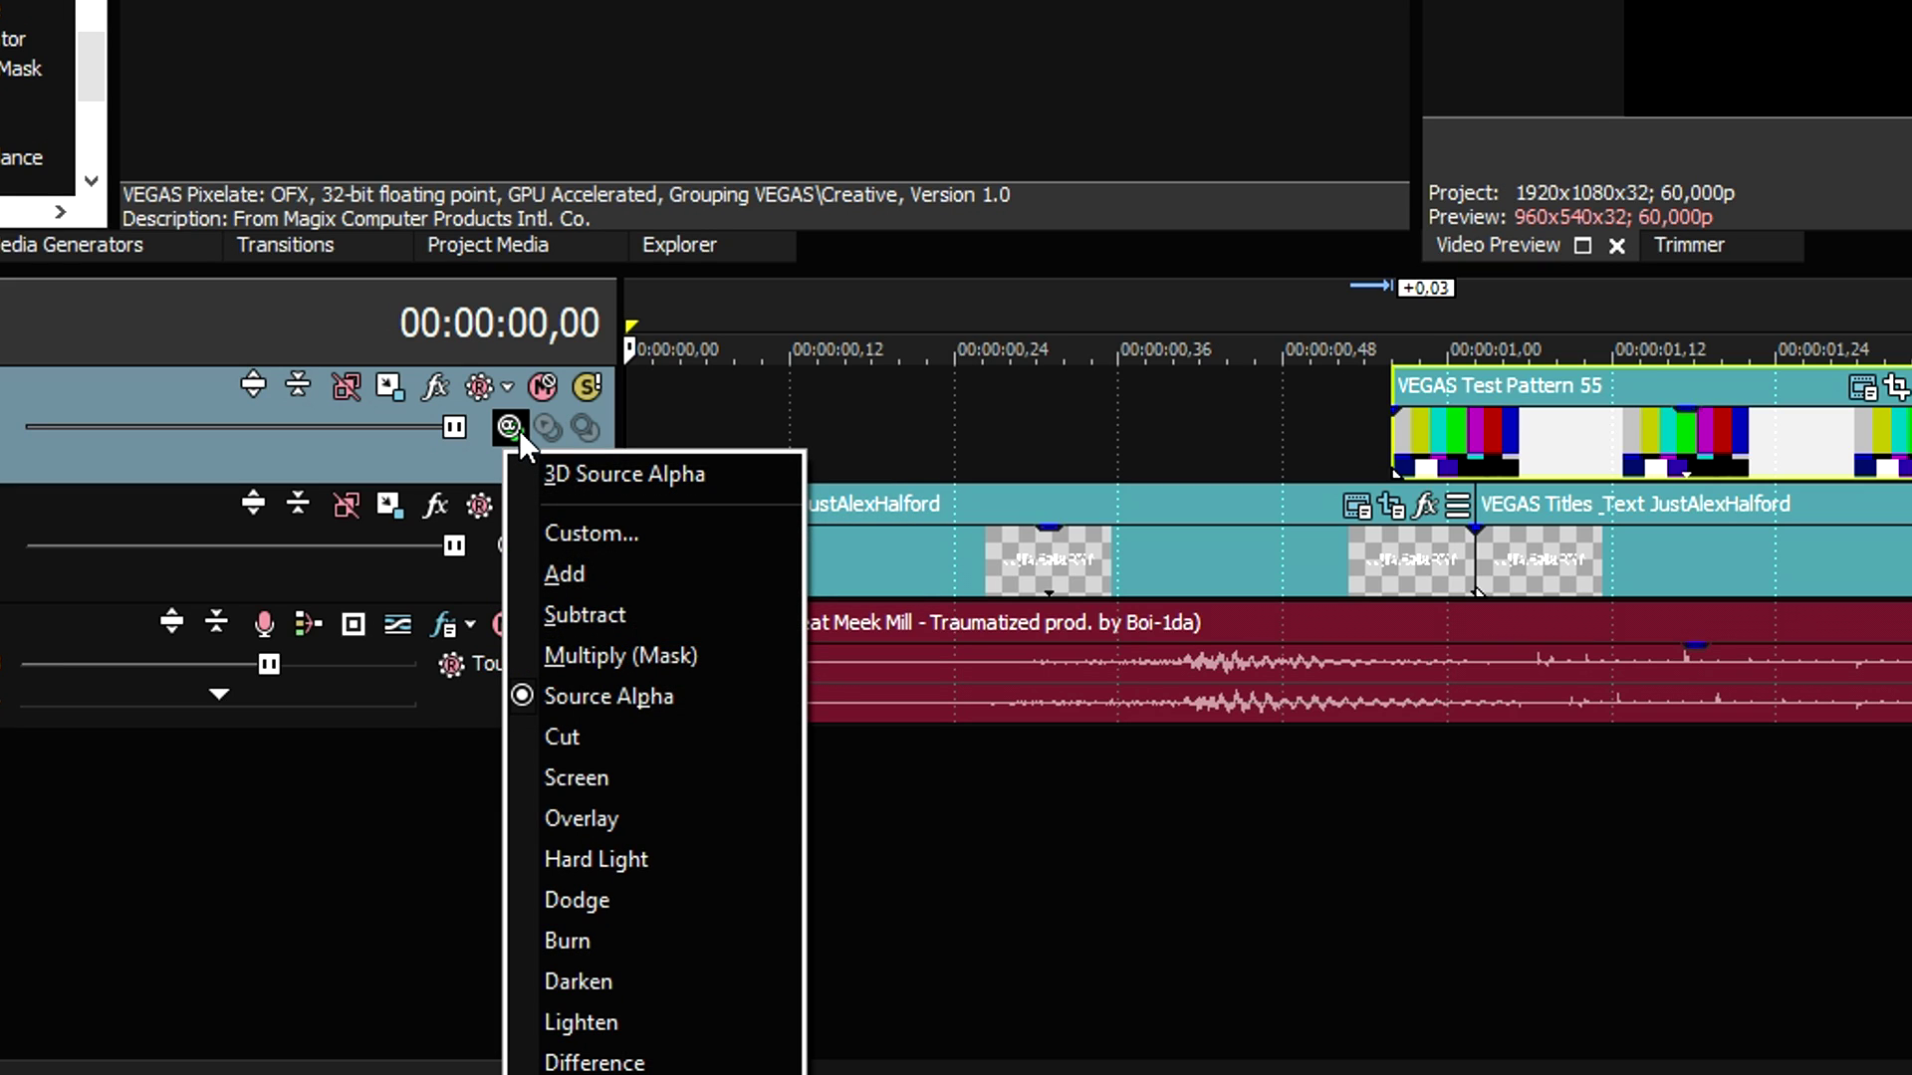
click(594, 542)
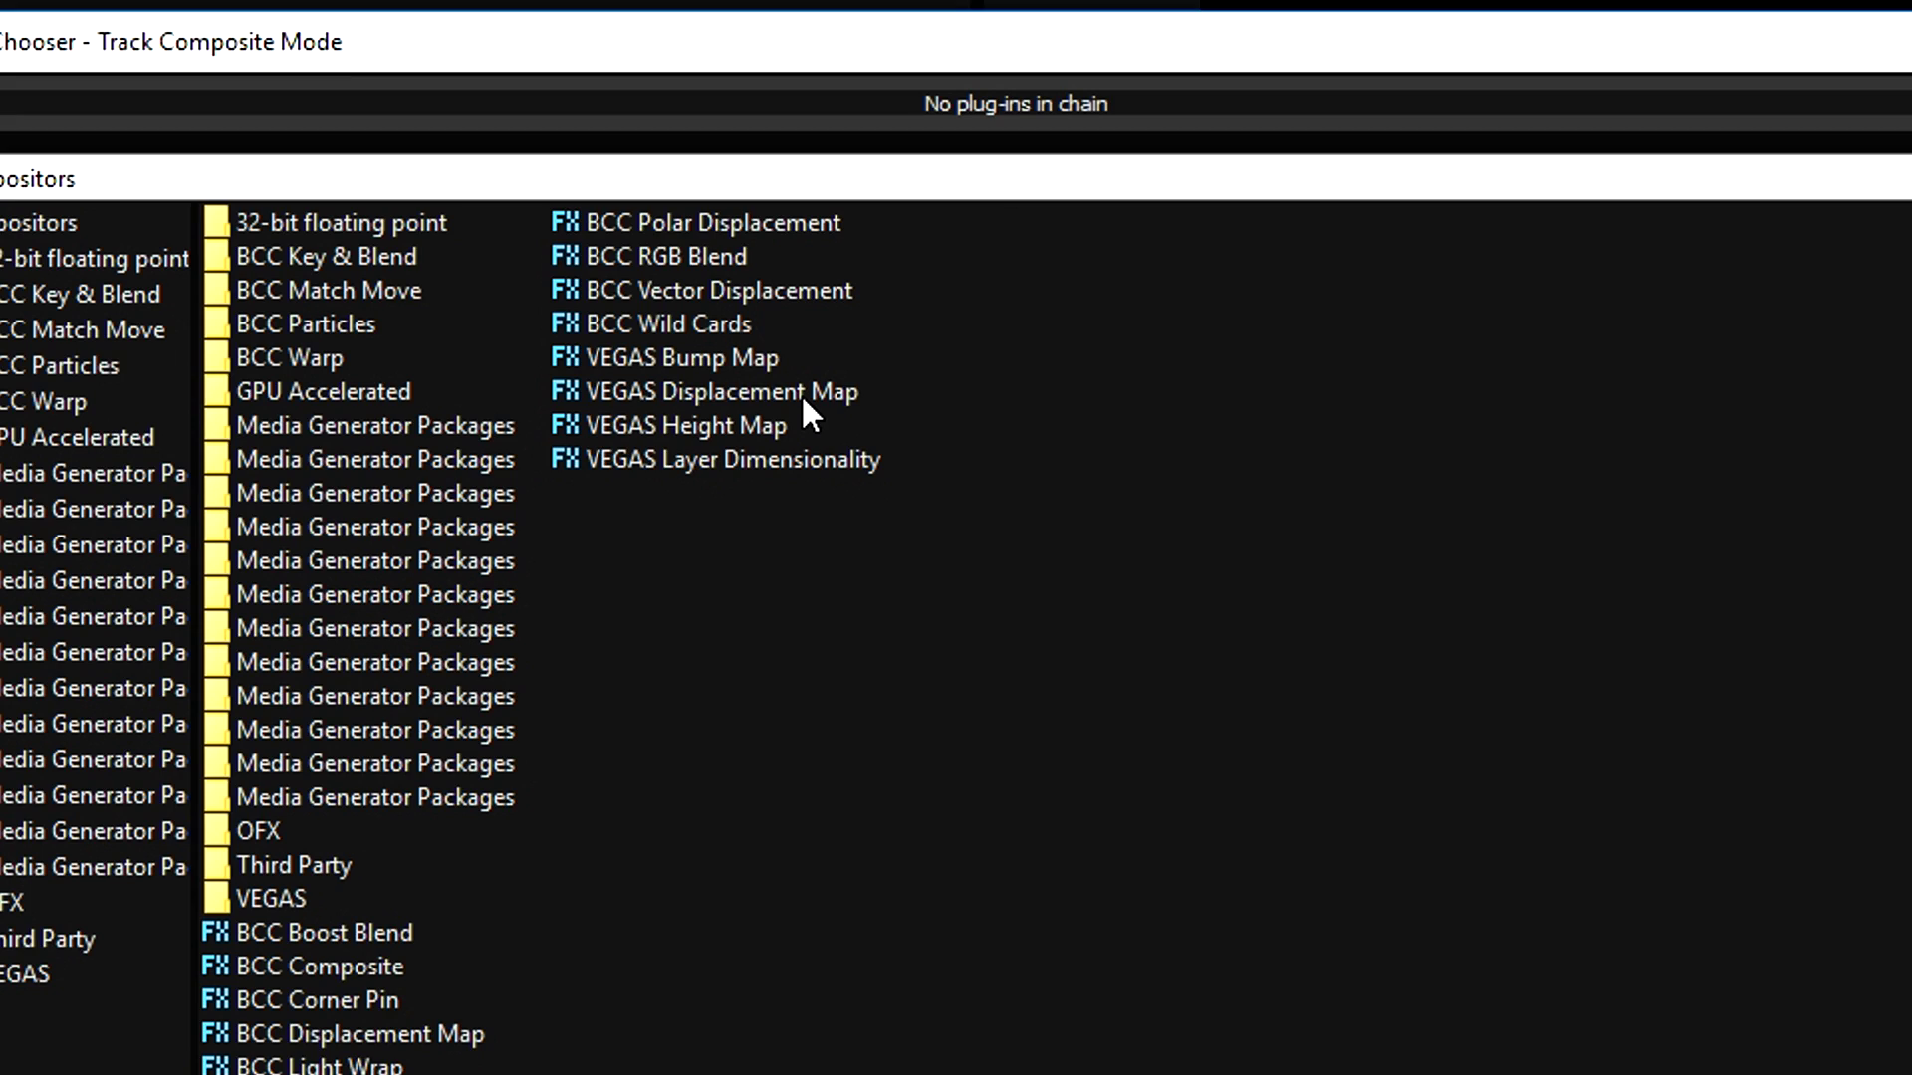
click(782, 441)
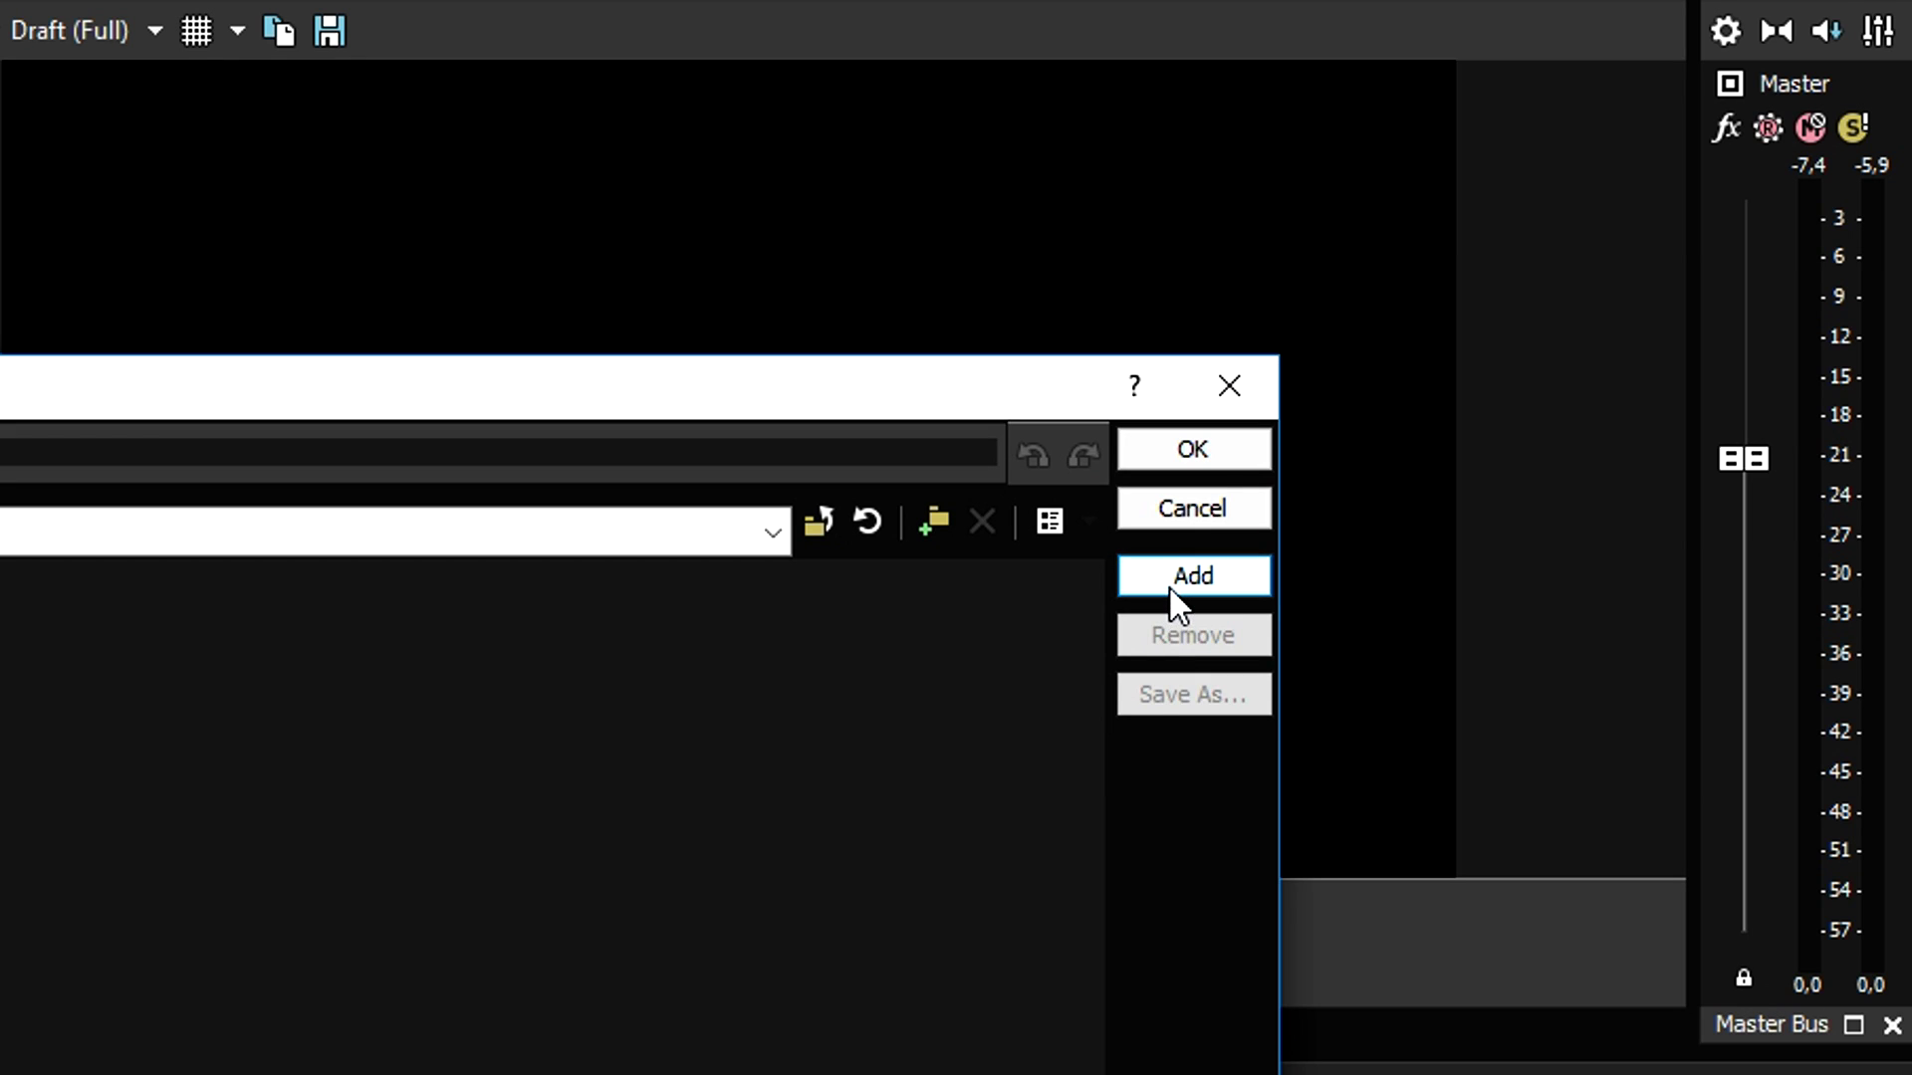
click(1167, 578)
click(1167, 453)
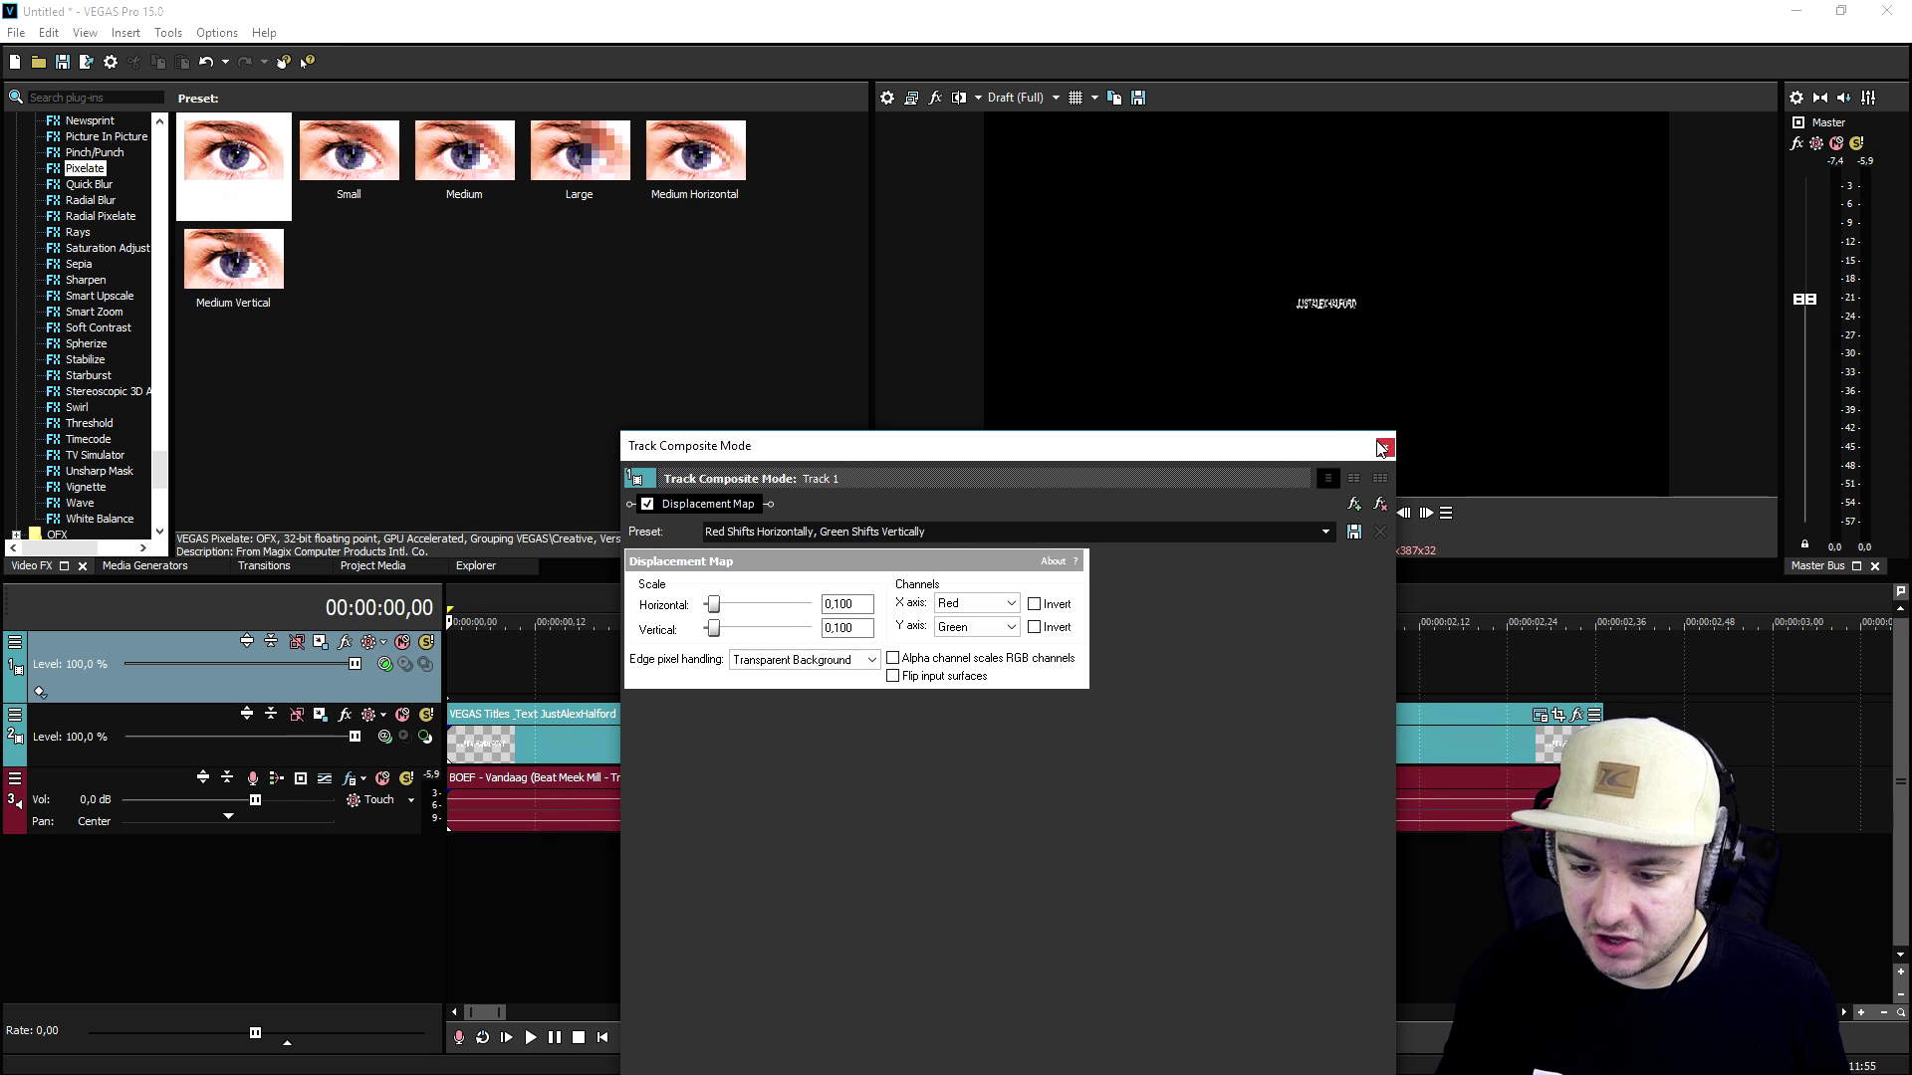
click(1378, 444)
click(763, 618)
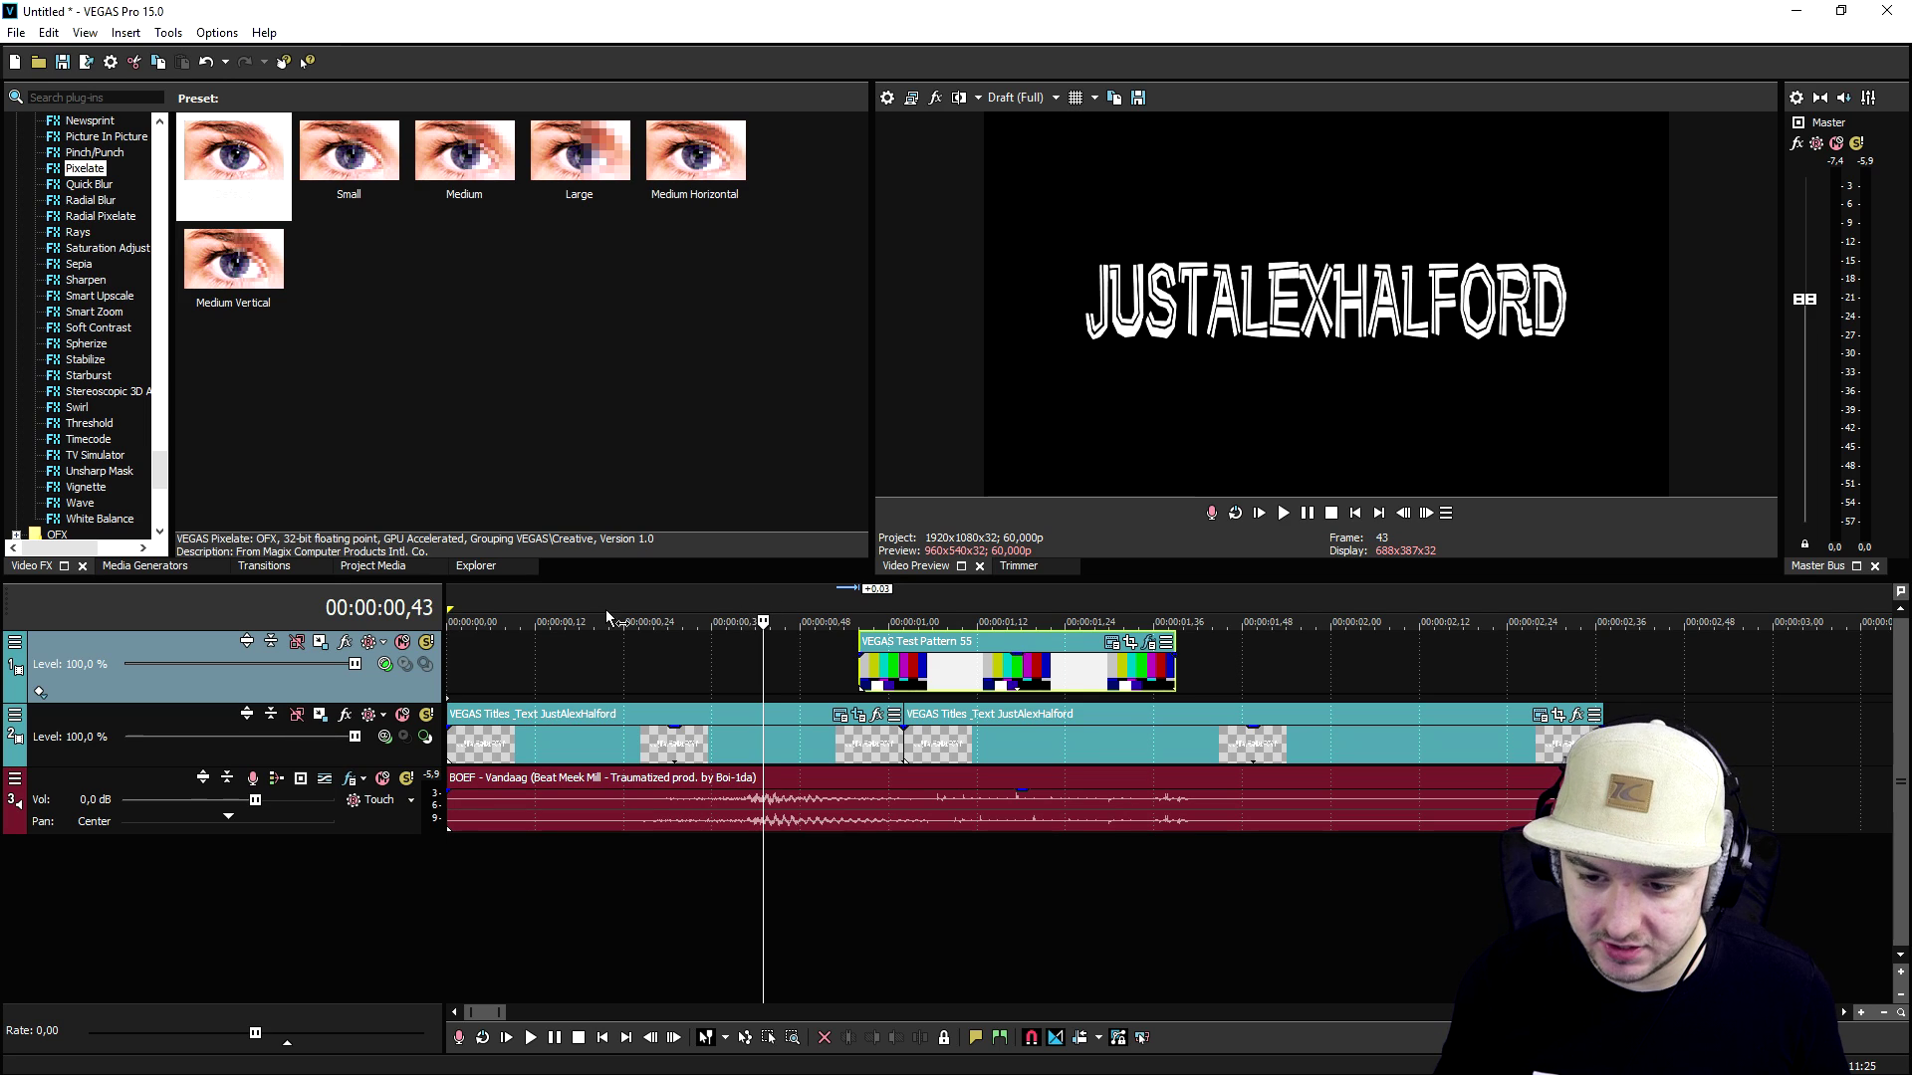